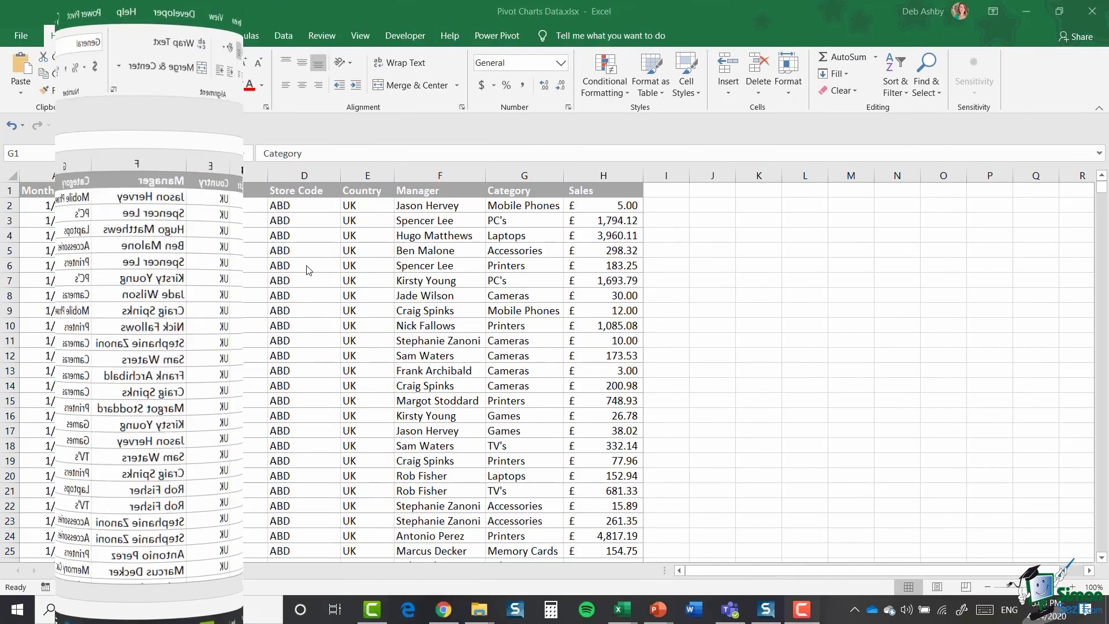
Inspect the sales data, jumping to its last and first rows and checking the Sales column totals.
click(309, 266)
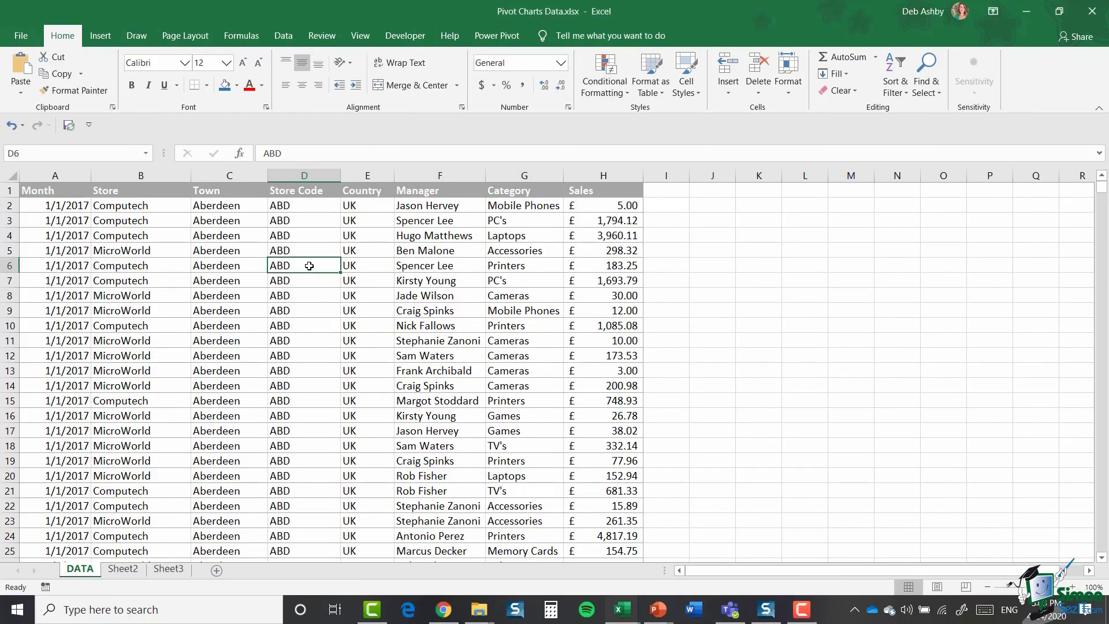
key(ctrl+Down)
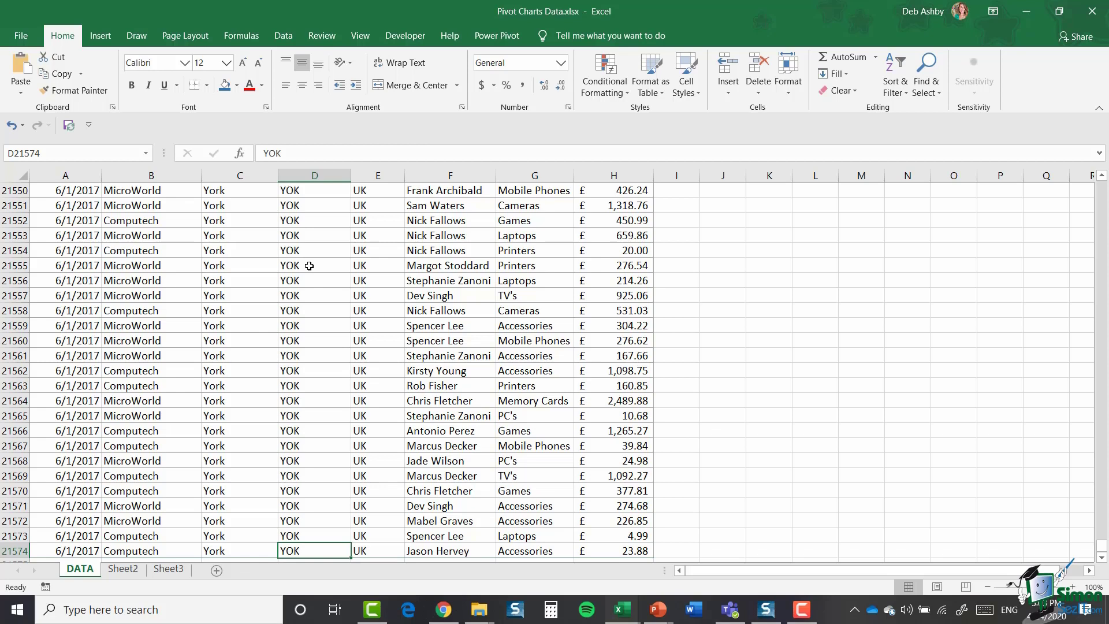
key(ctrl+Up)
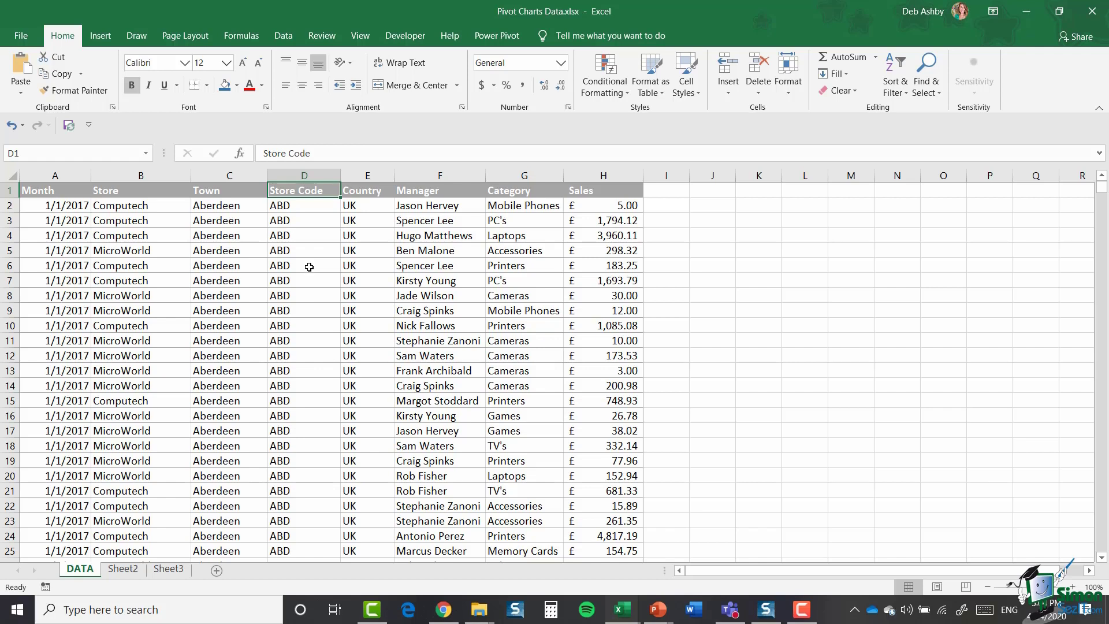
click(608, 177)
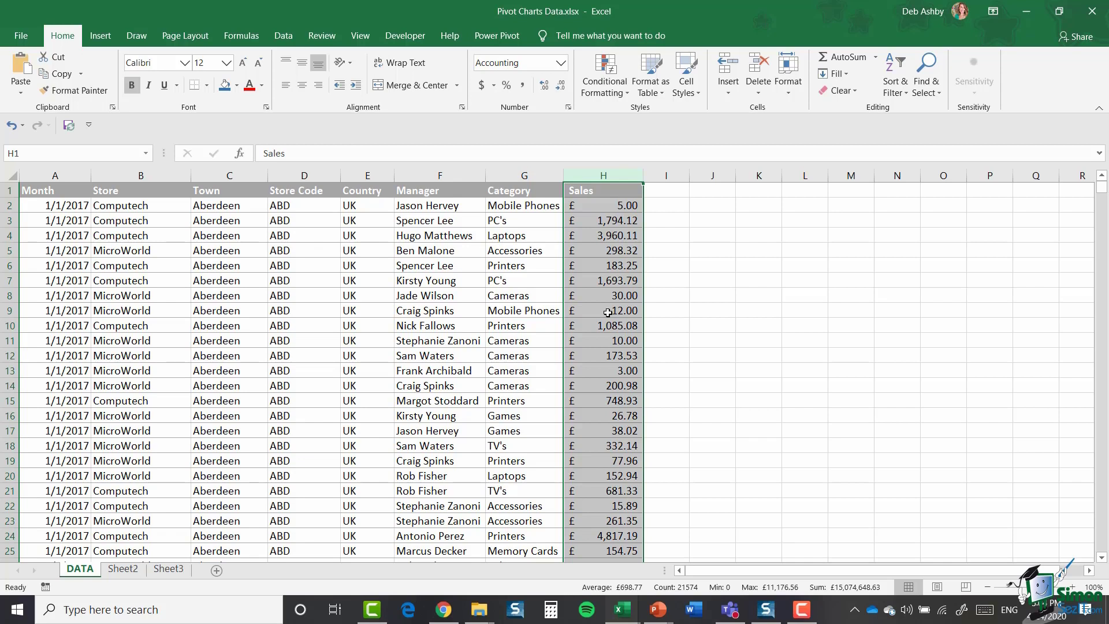
click(464, 239)
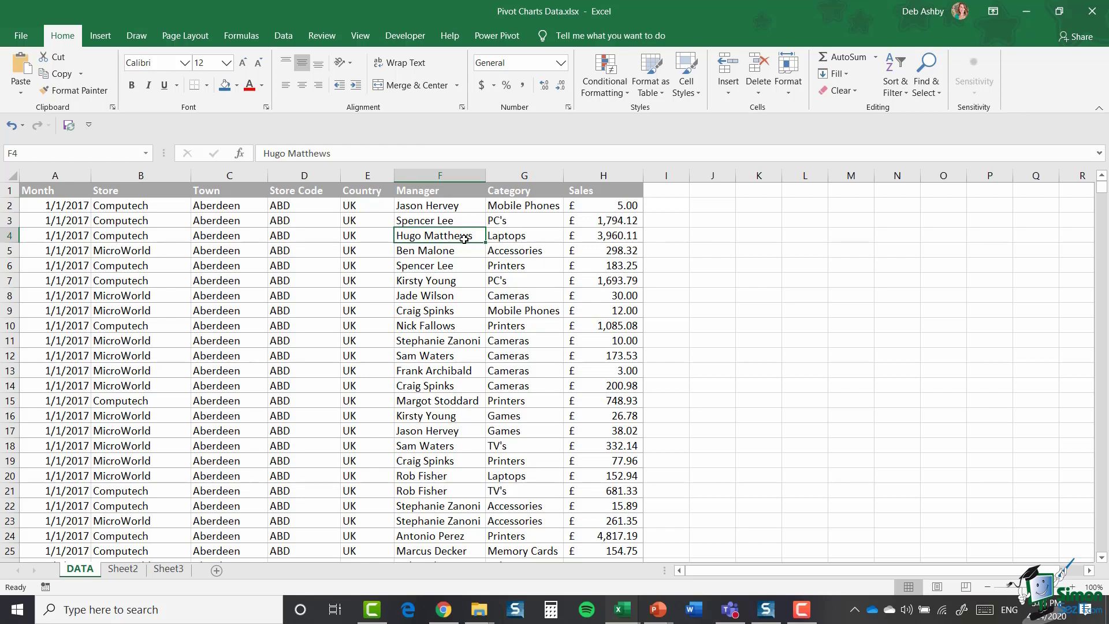
Format the whole range A1:H21574 as a light blue table with headers.
key(ctrl+a)
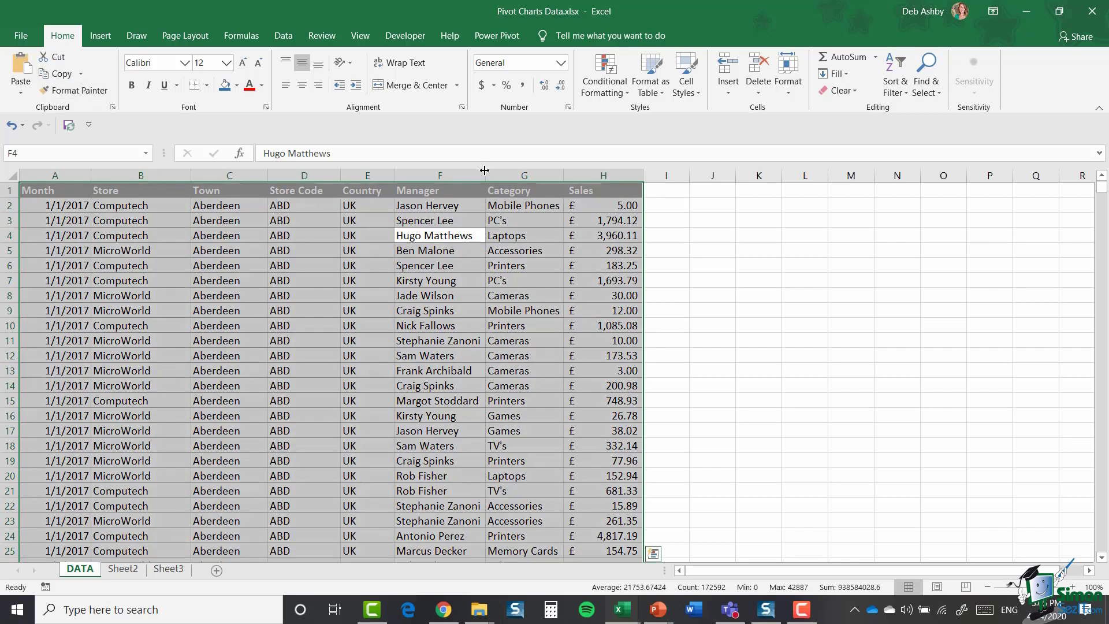
click(657, 89)
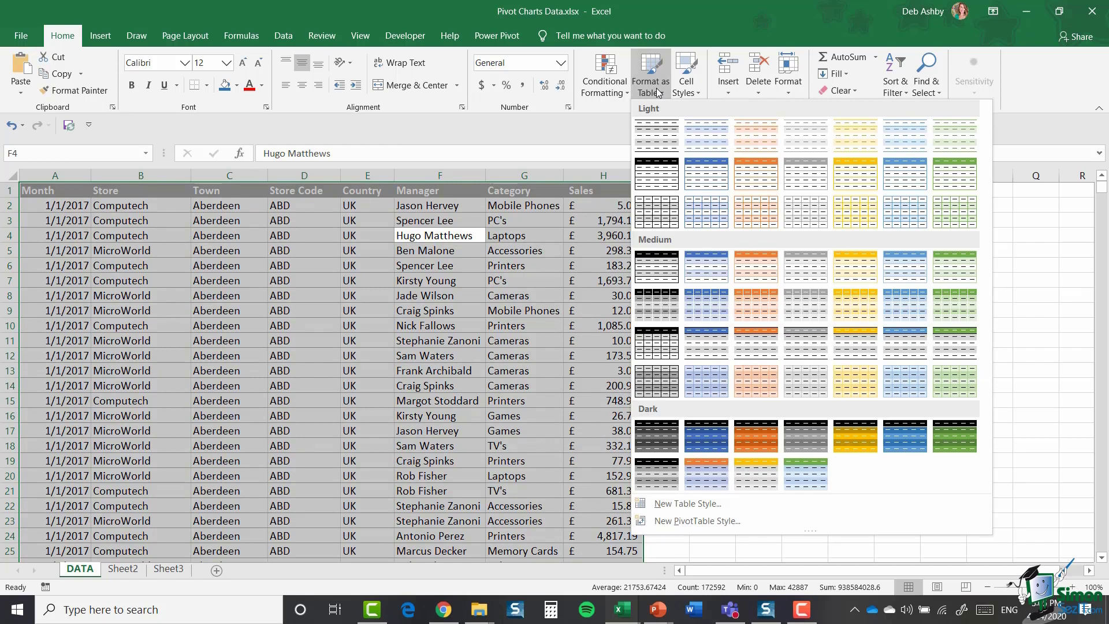
click(705, 185)
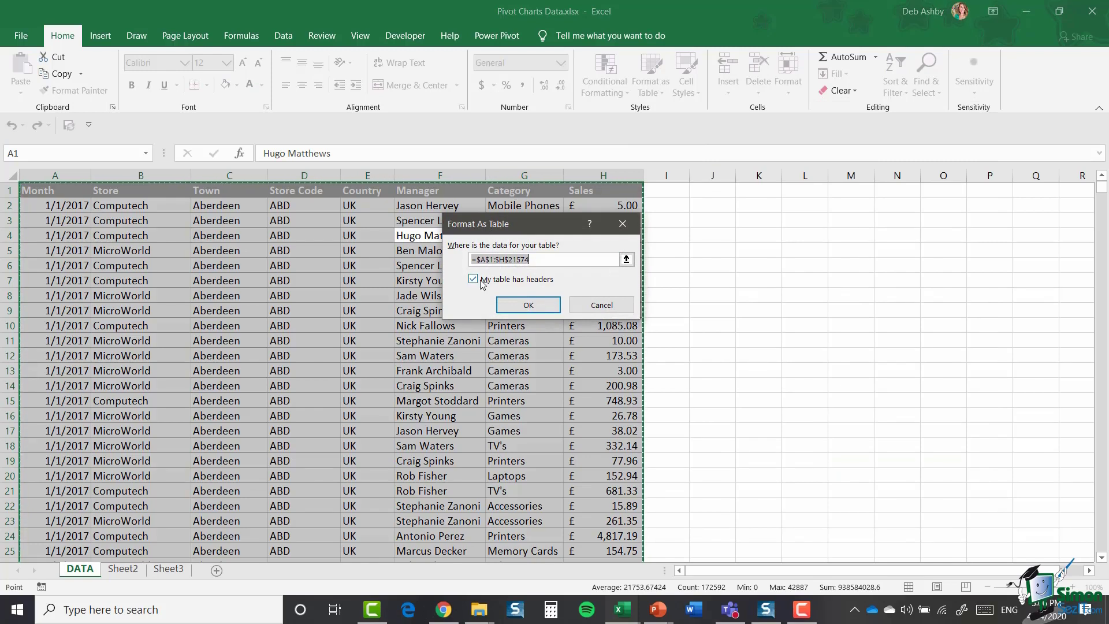
click(534, 310)
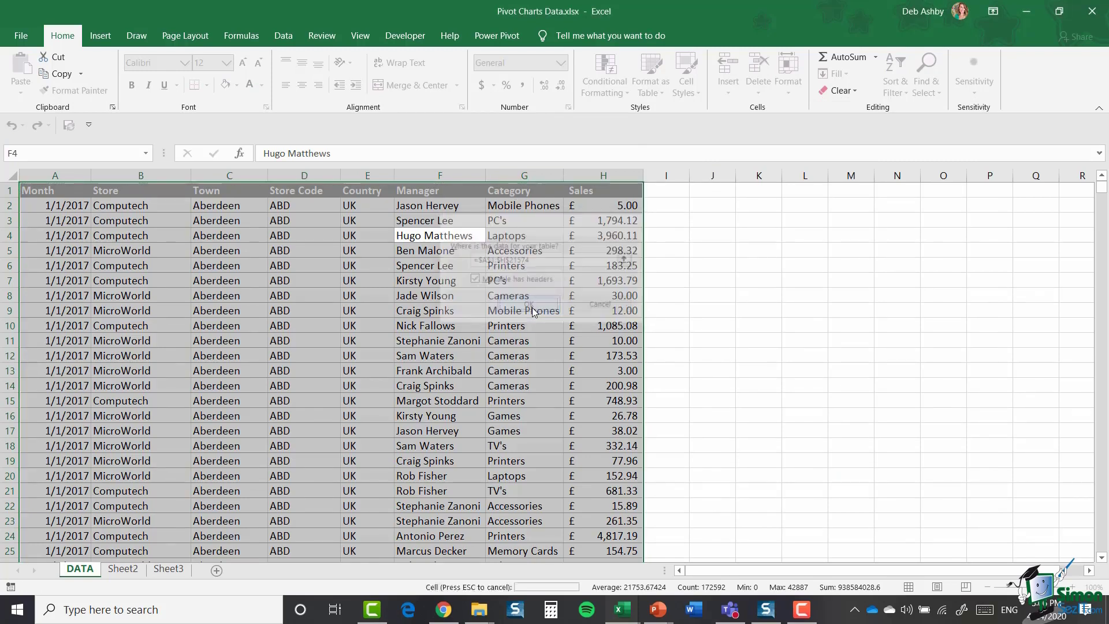
Change the table name from Table2 to SalesData in the Table Name box.
click(438, 267)
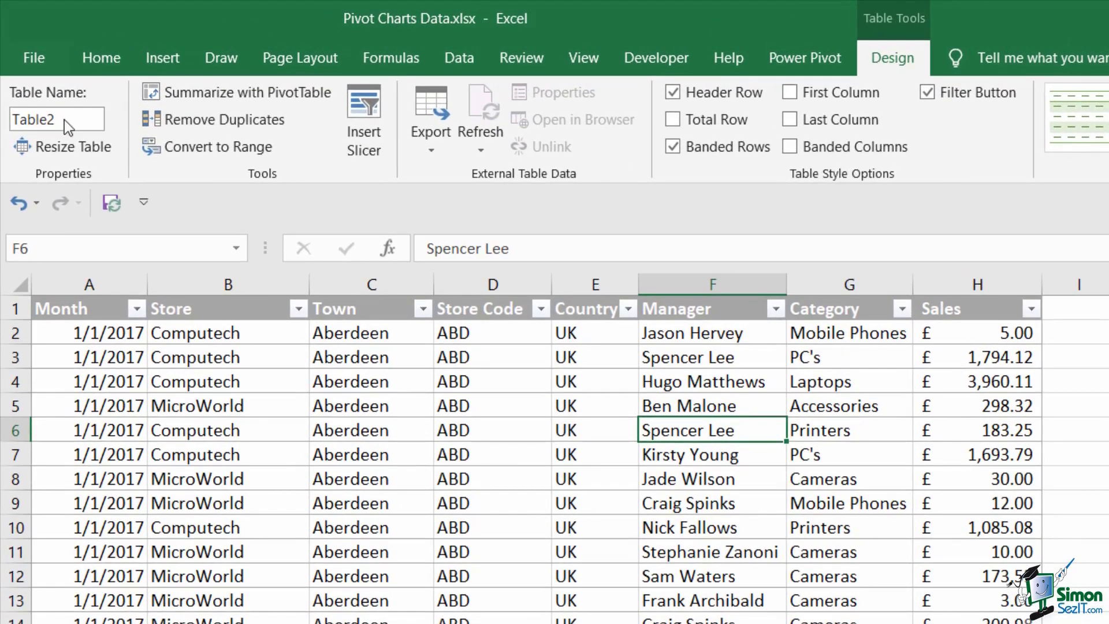
click(40, 73)
text(SalesData)
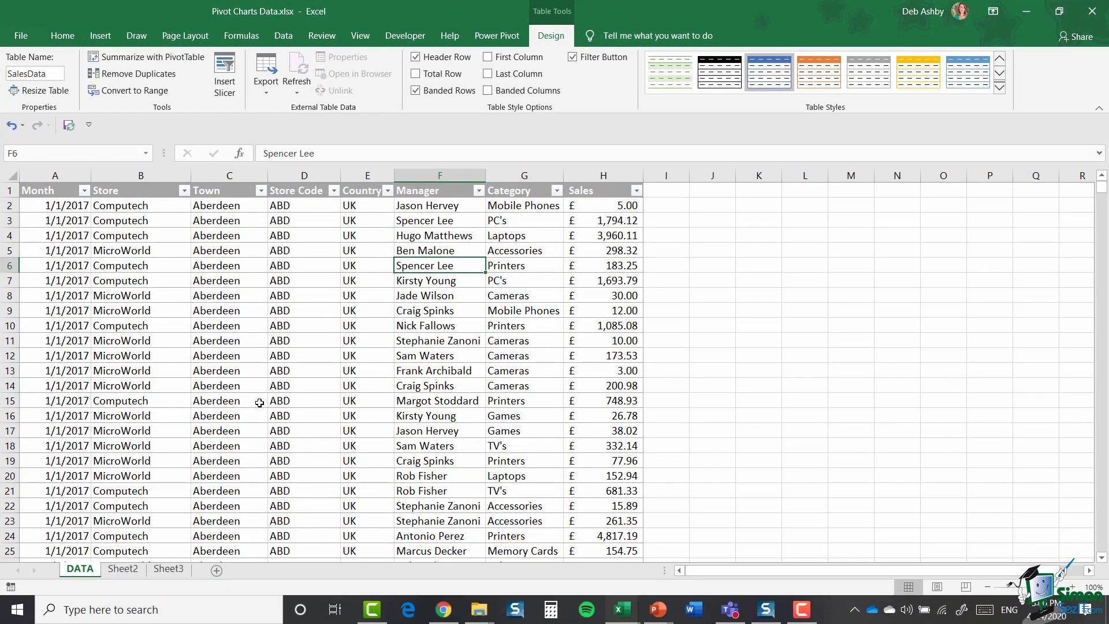
click(317, 283)
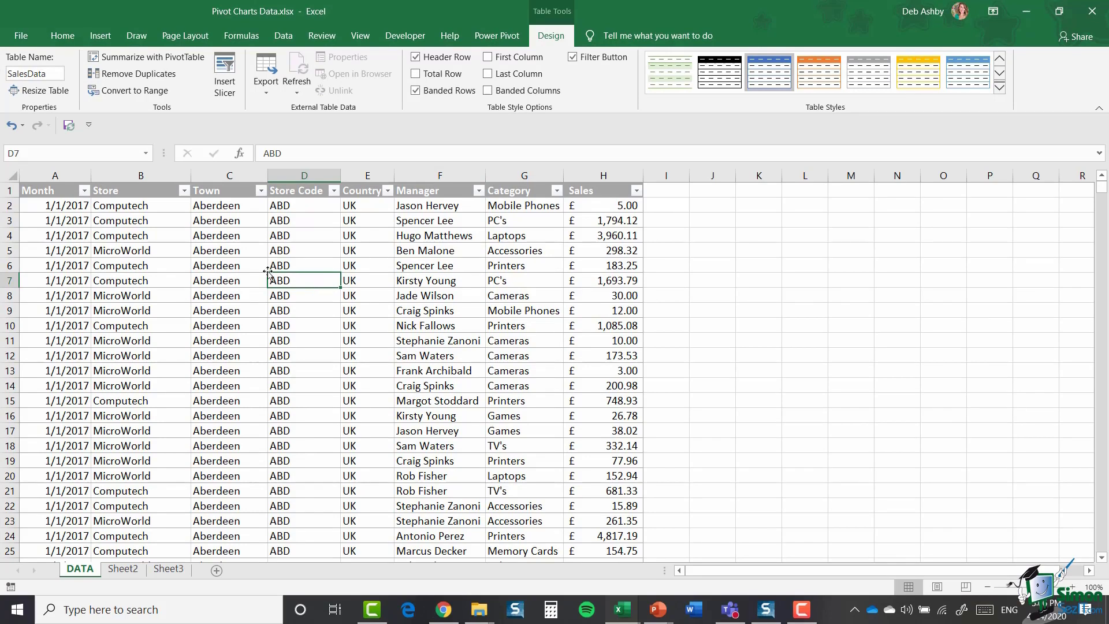
Bring up Create PivotChart from Insert > PivotChart, with SalesData as source and a new worksheet.
click(101, 37)
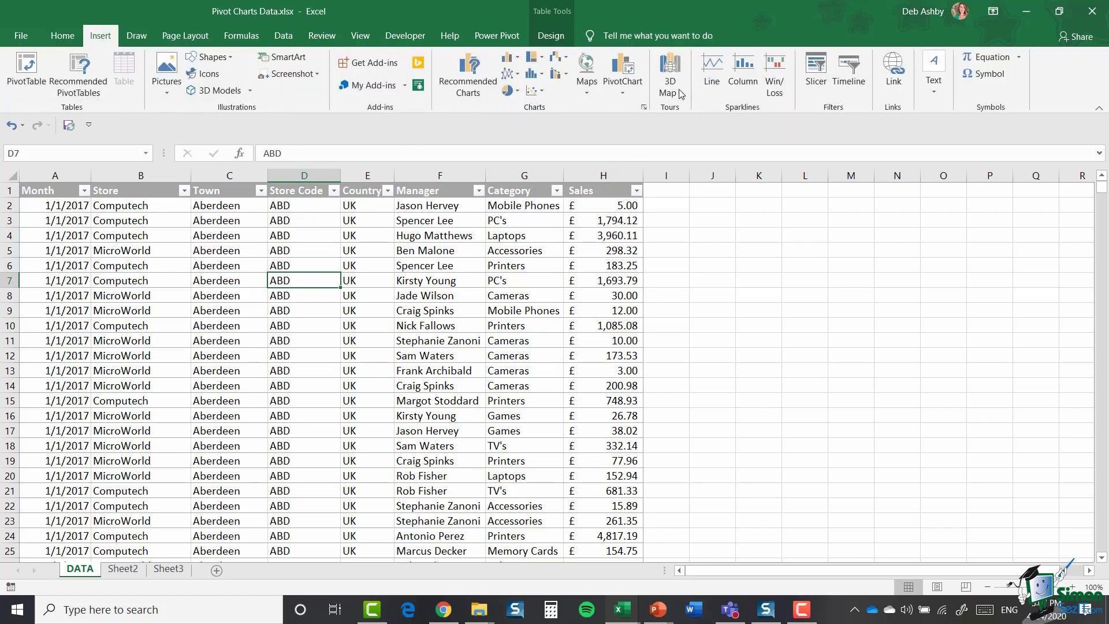
click(625, 91)
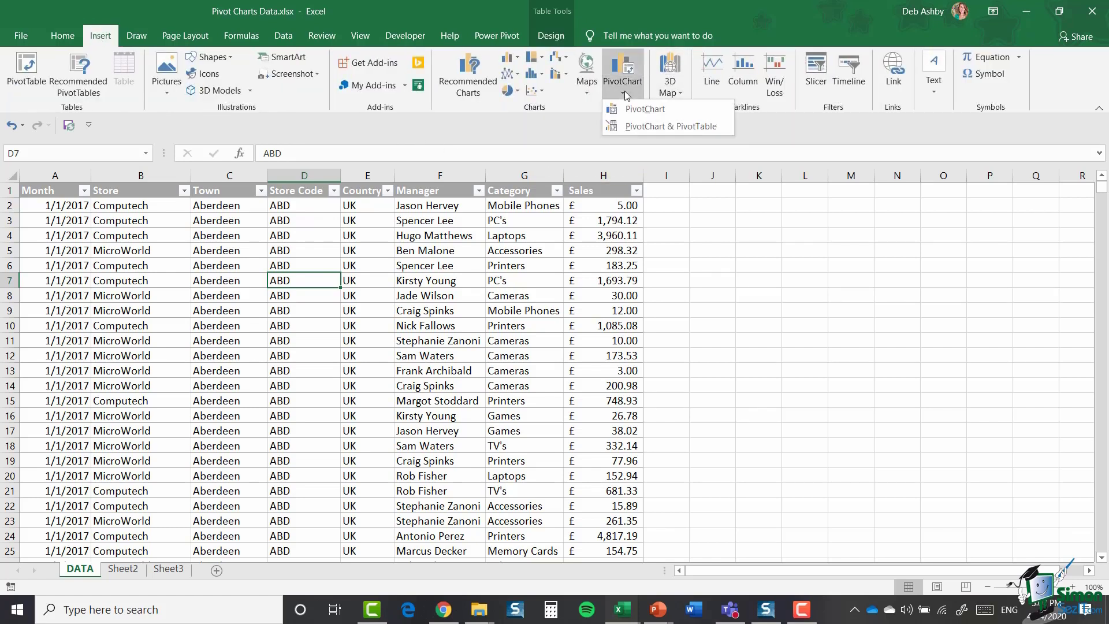
click(665, 109)
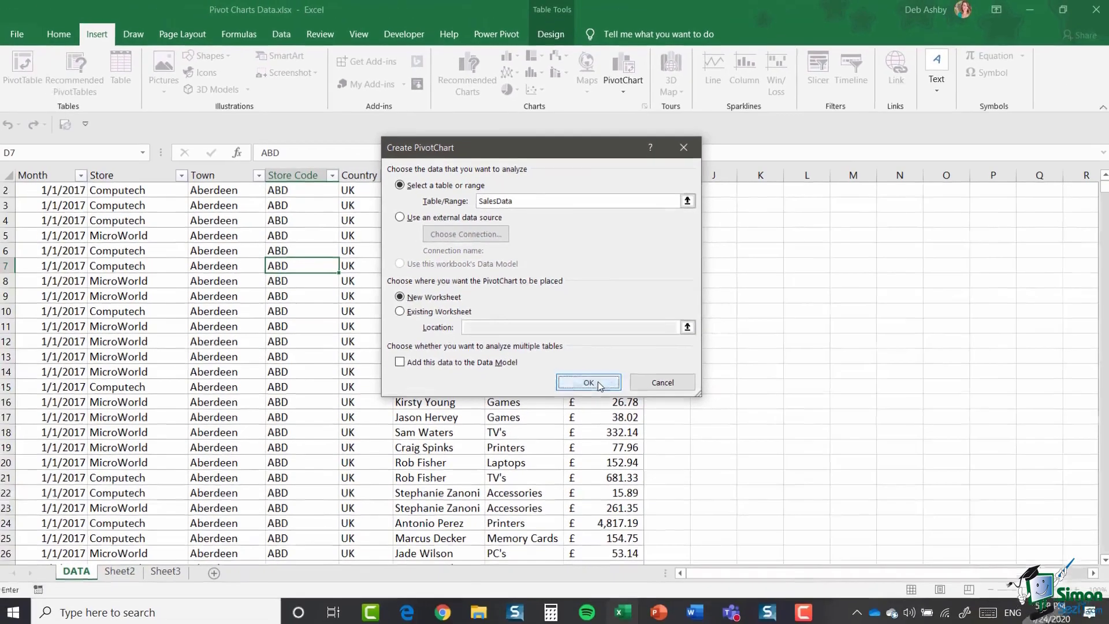
Create the PivotChart on new Sheet6 and add Sales to Values, totalling 15074648.63.
click(588, 383)
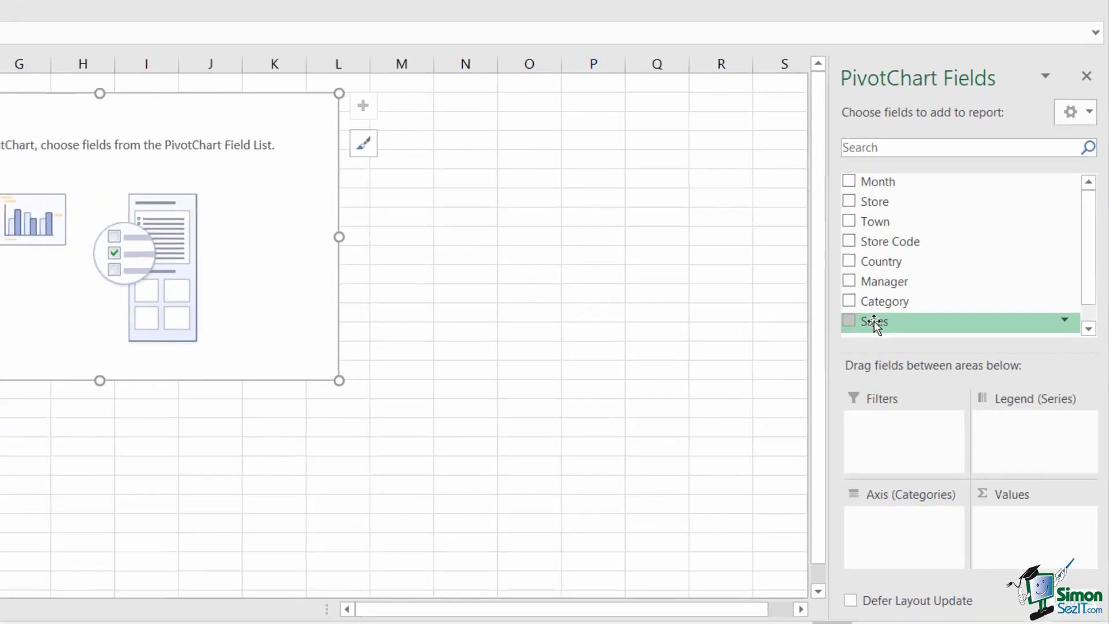
drag(855, 312, 1051, 518)
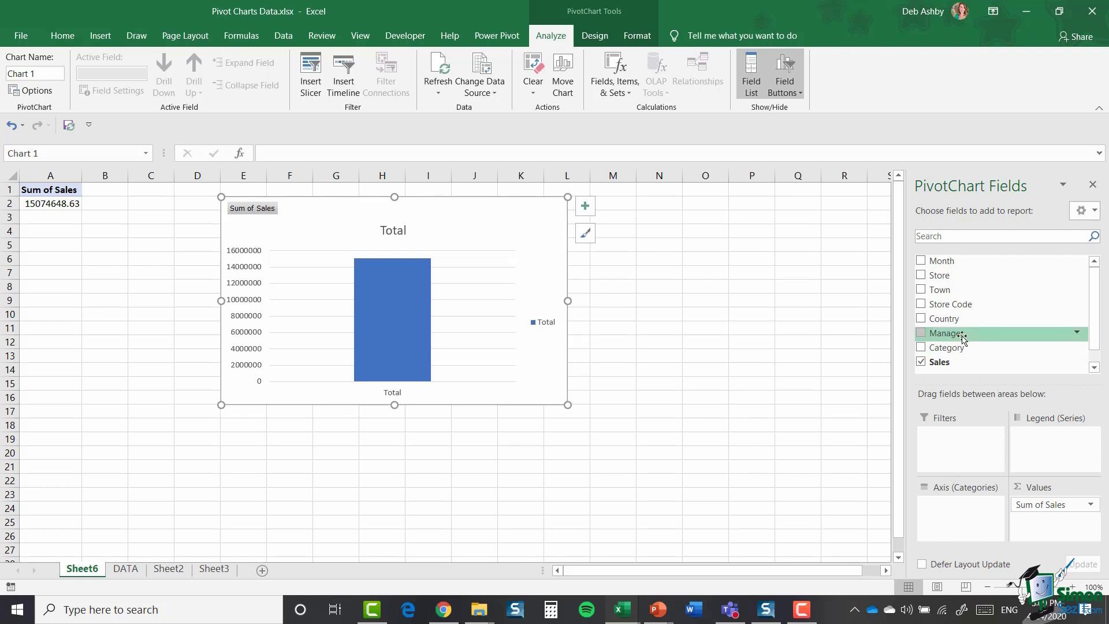
Put Manager on the category axis and Store in the legend for Computech and MicroWorld bars.
drag(956, 335, 962, 538)
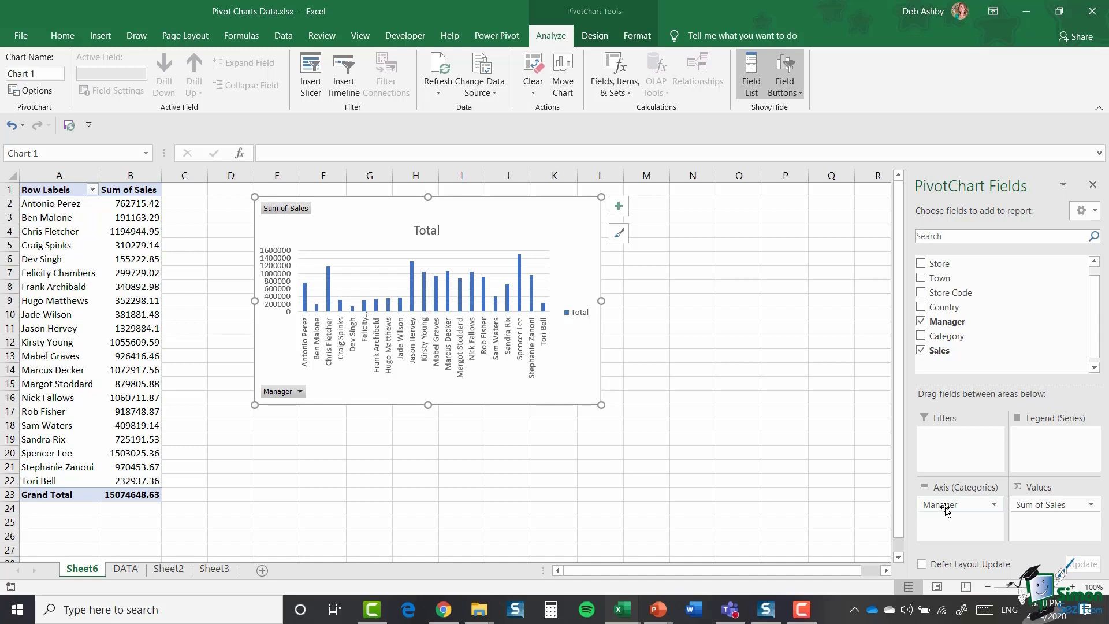
drag(947, 509, 1066, 461)
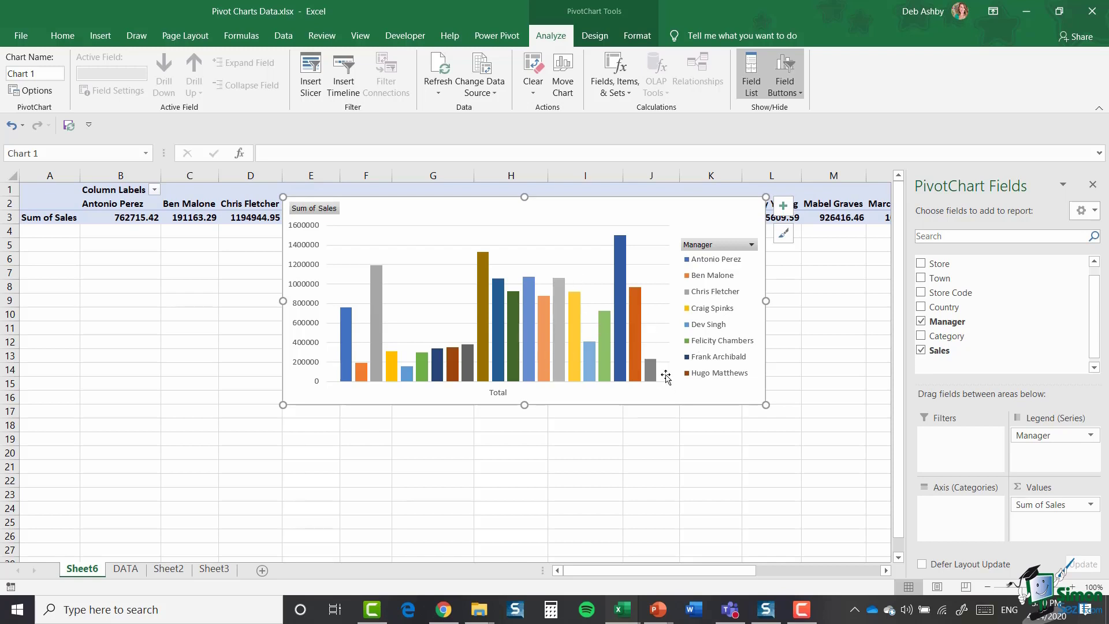
drag(1053, 435, 947, 508)
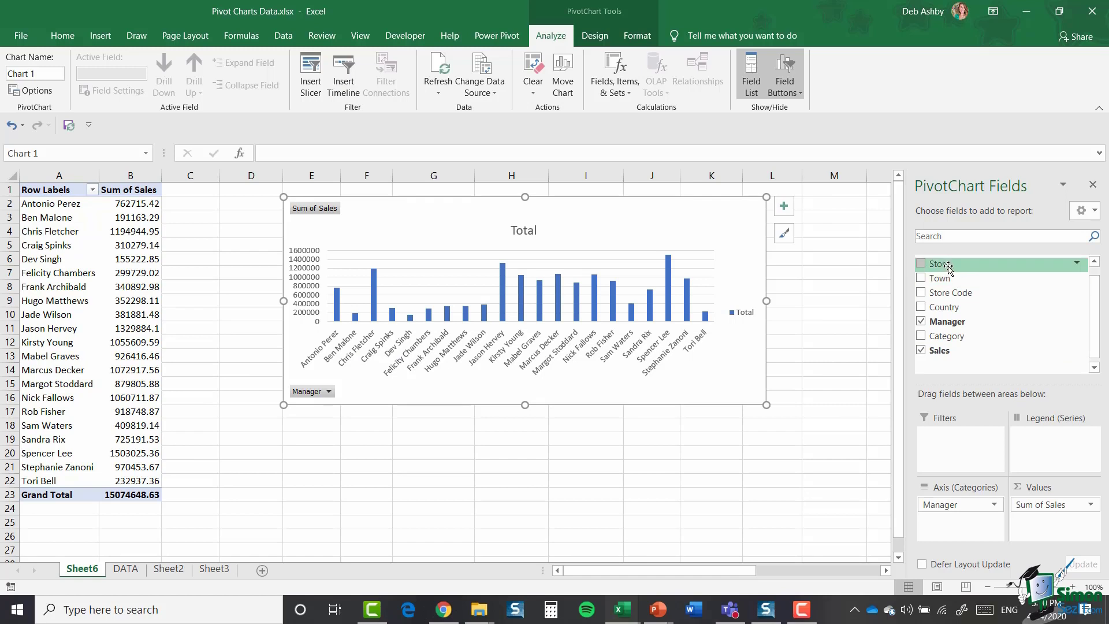
drag(949, 266, 1051, 454)
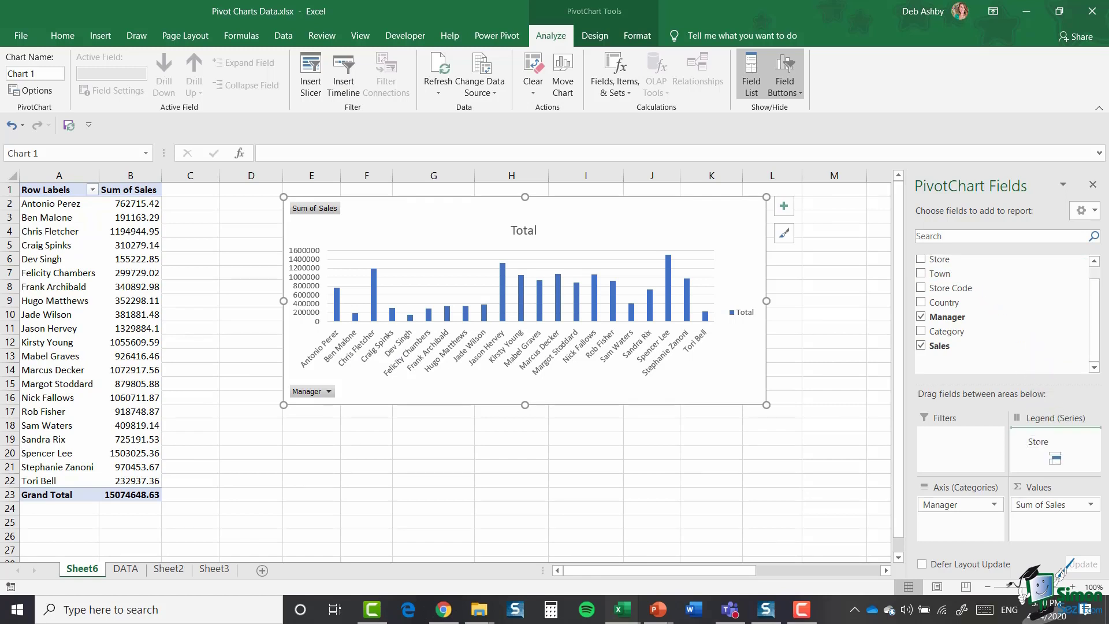
drag(1055, 456, 1055, 457)
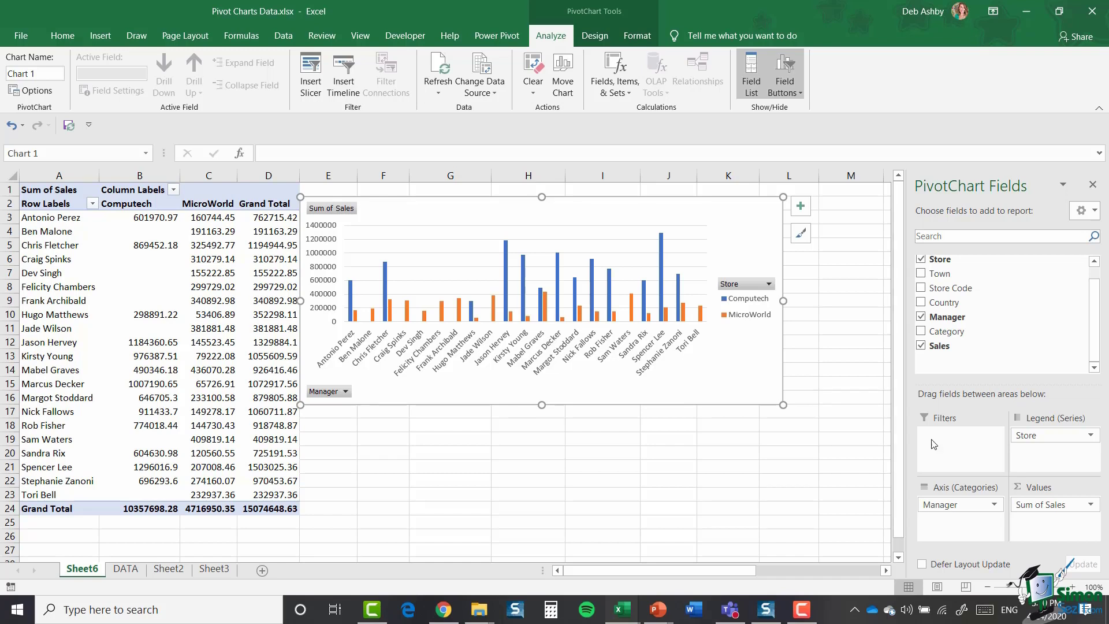
Move the chart down and right, and add Town to the Filters area.
drag(707, 199, 737, 241)
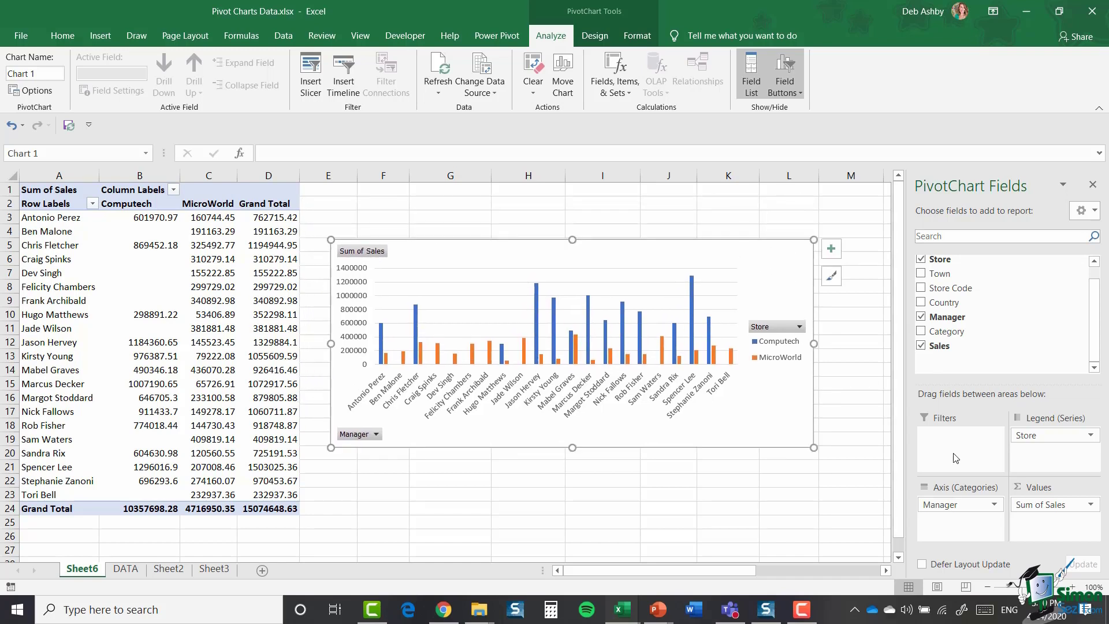
drag(940, 273, 948, 446)
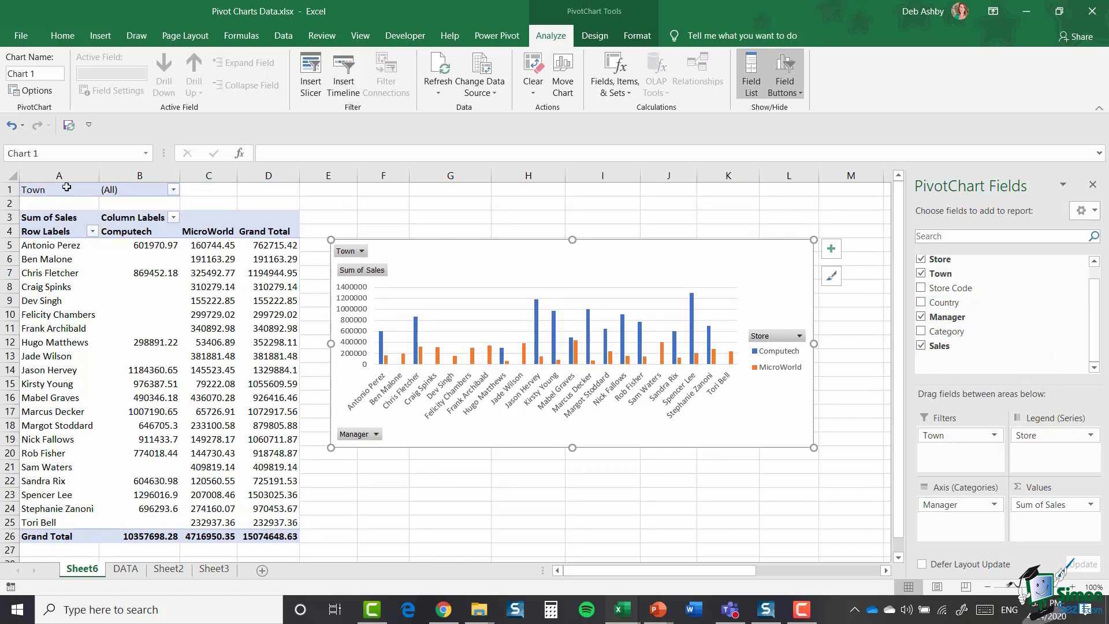
Filter the Town field in B1 to show only London sales.
click(173, 189)
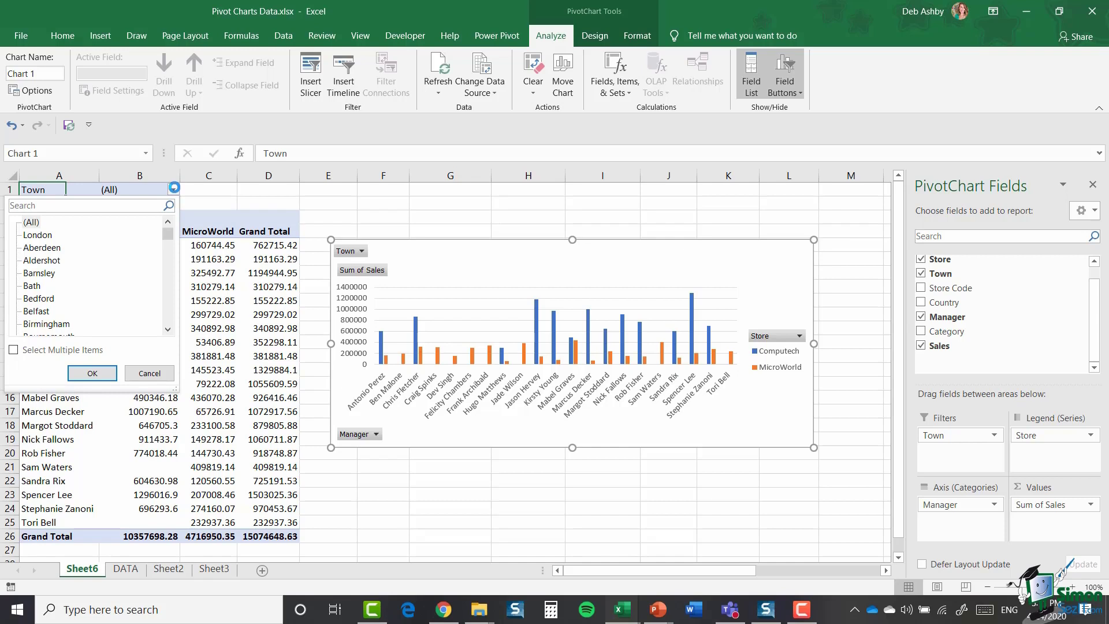
click(46, 237)
click(103, 375)
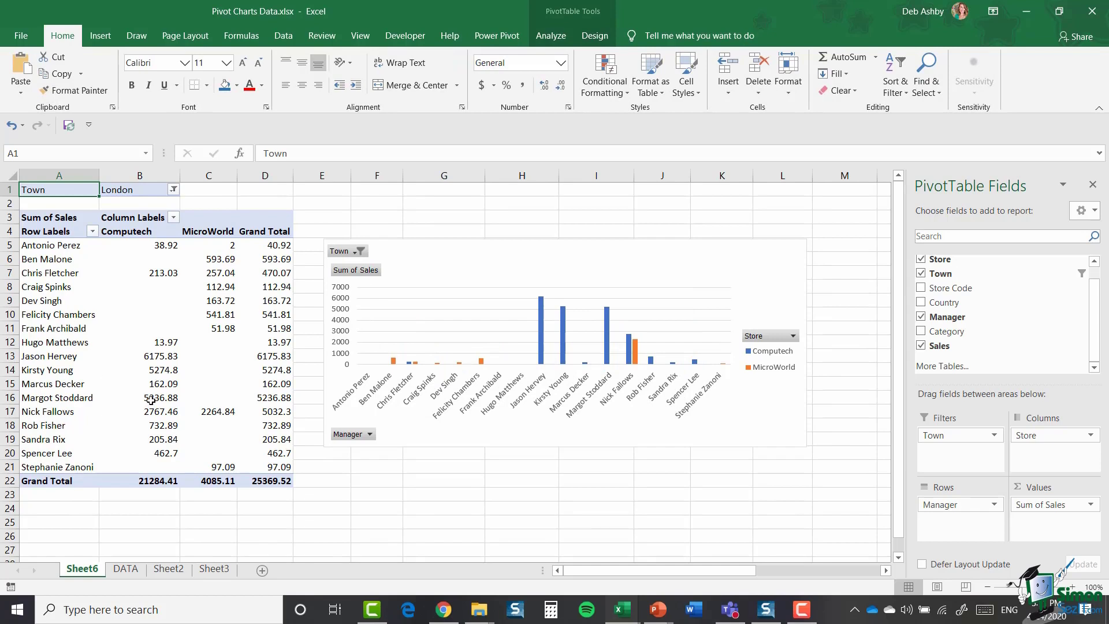
mouse_move(166, 400)
Remove the Town, Store and Manager fields, then put Category in Rows.
click(960, 439)
drag(960, 439, 729, 508)
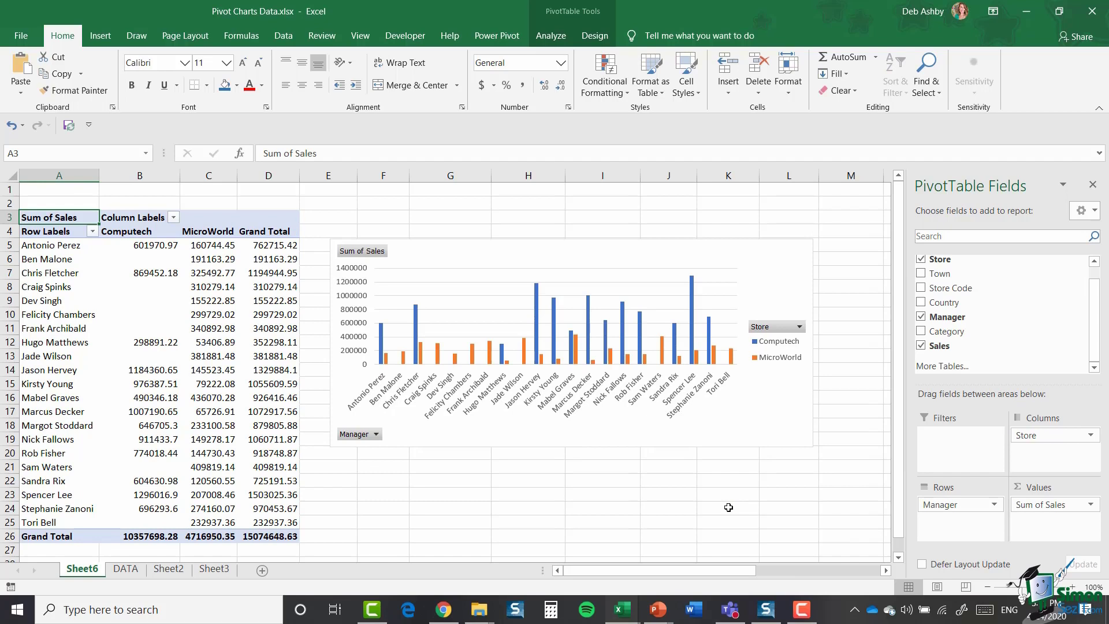
drag(1065, 436, 783, 500)
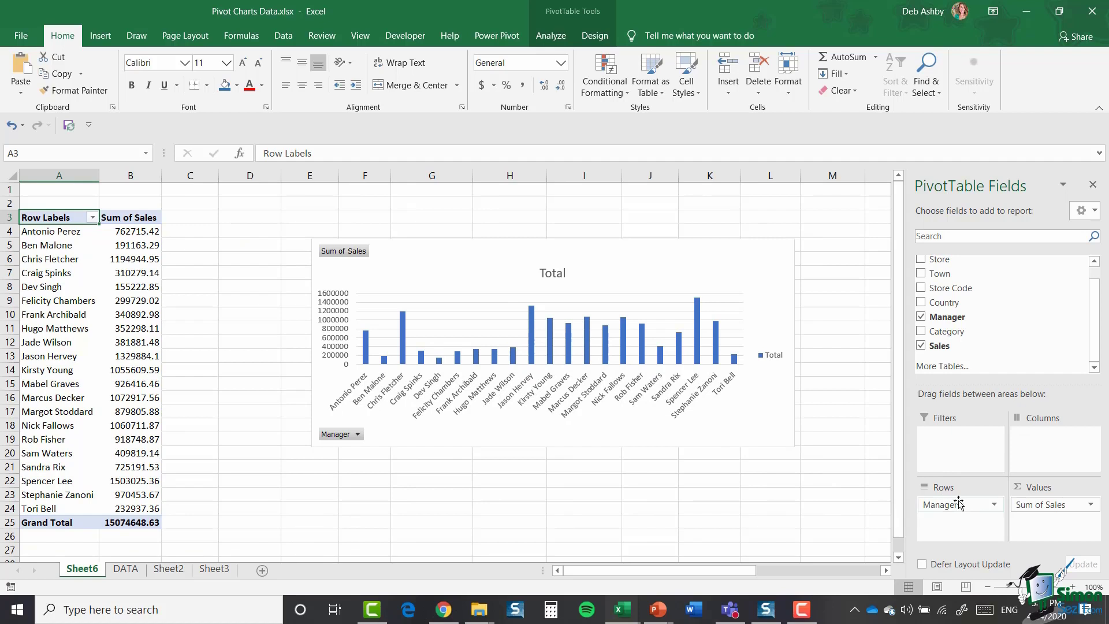
drag(957, 508, 834, 507)
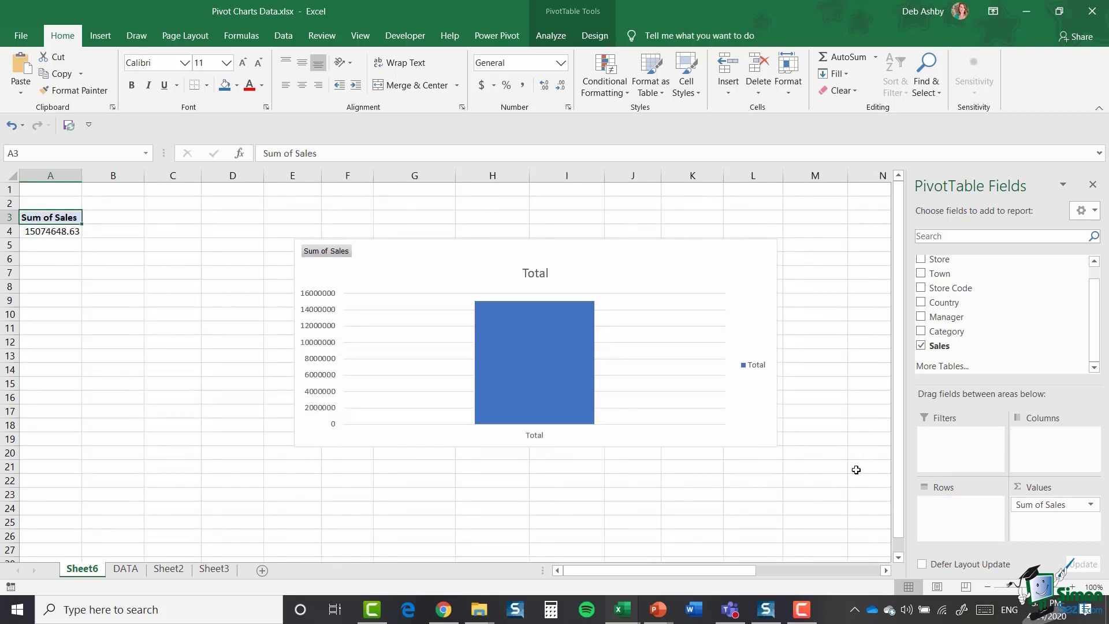
drag(946, 331, 952, 513)
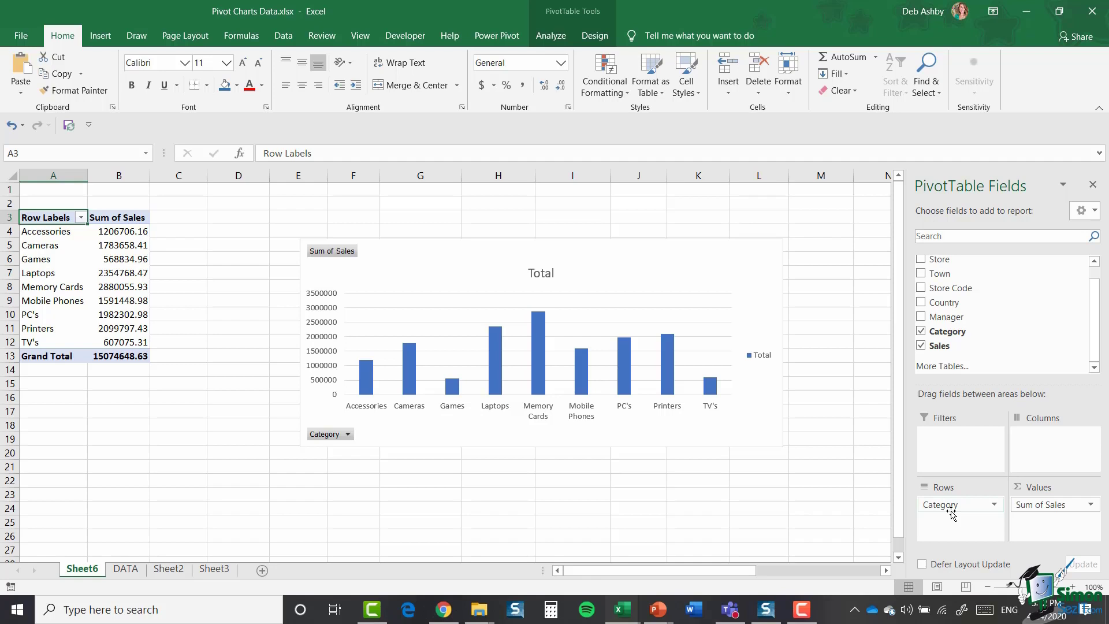
Select the chart, browse its Analyze, Design and Format tabs, and expand the Chart Styles gallery.
click(701, 242)
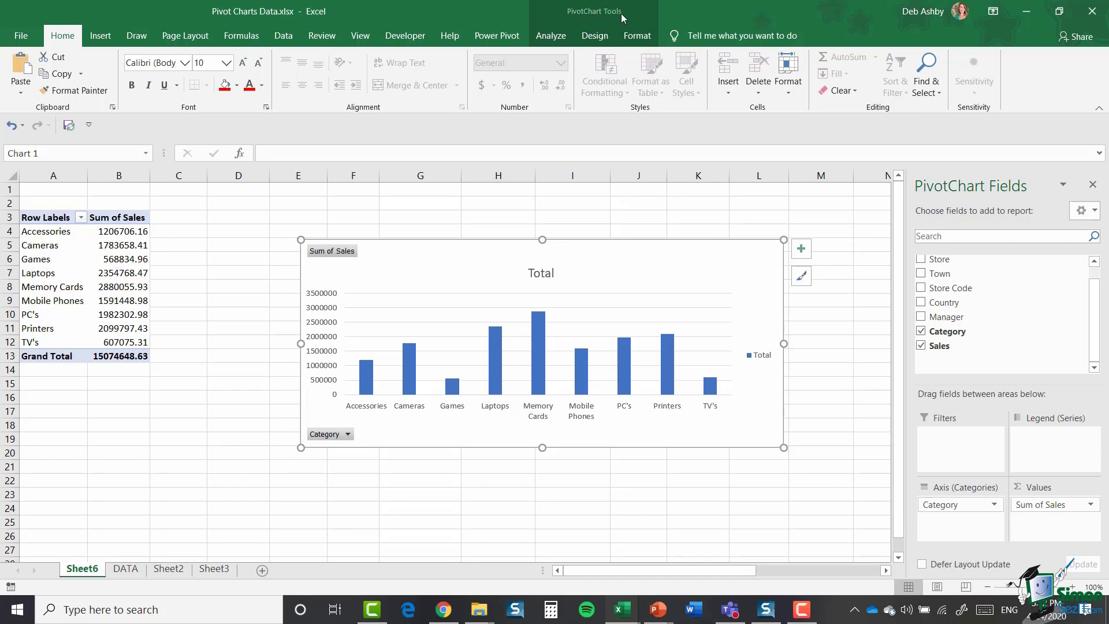
click(552, 38)
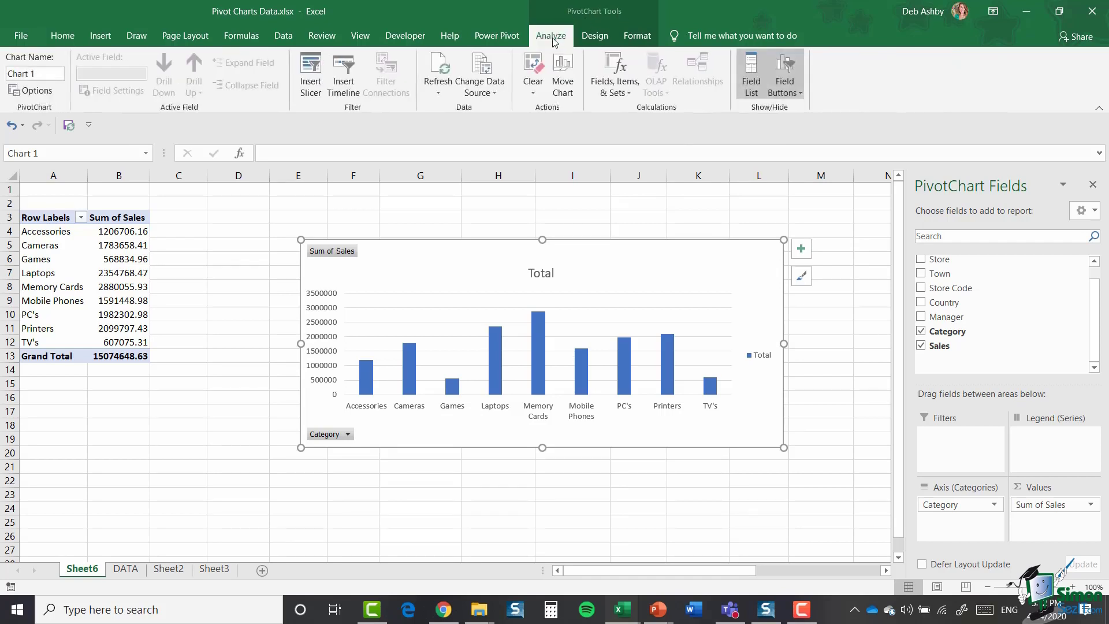
click(596, 37)
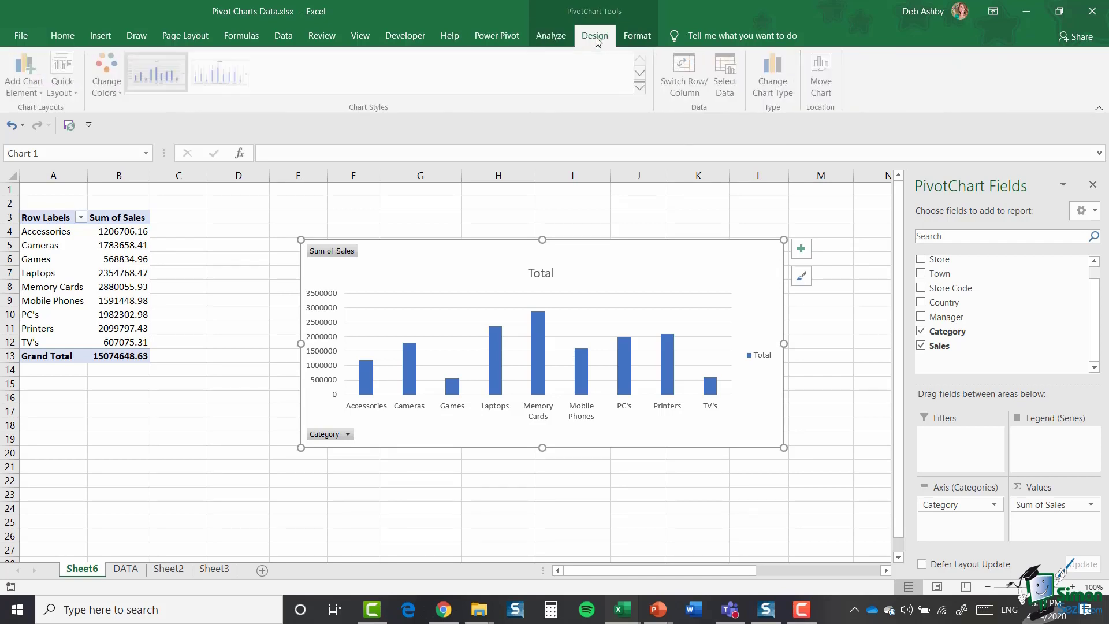
click(638, 37)
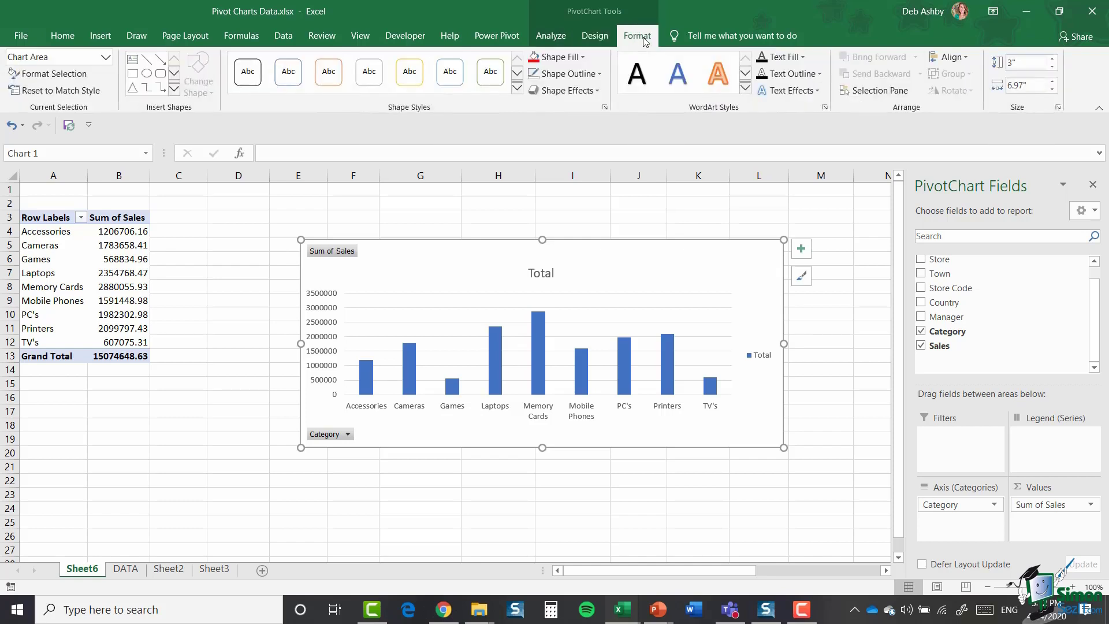
click(598, 36)
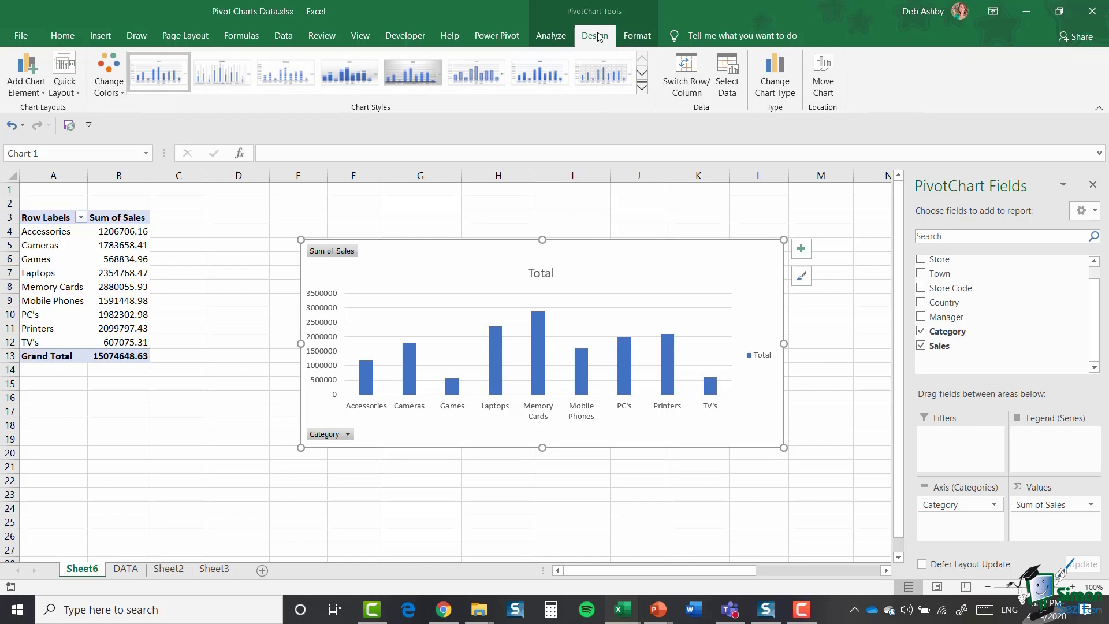
click(643, 88)
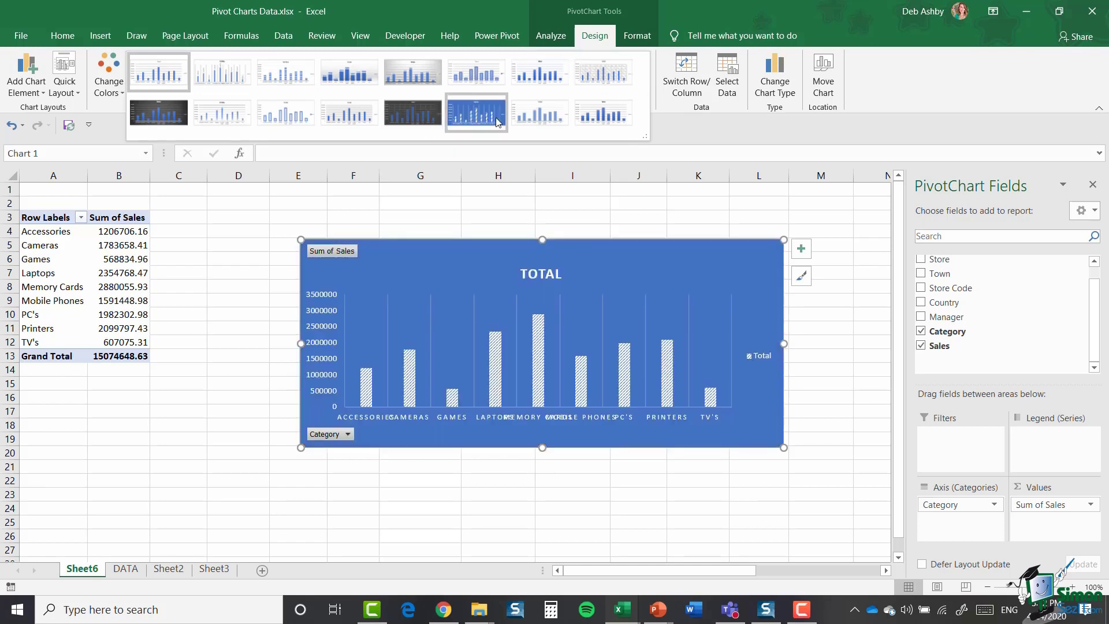
Apply chart Style 8 with a hatched background and the orange Monochromatic Palette 2 colours.
click(606, 83)
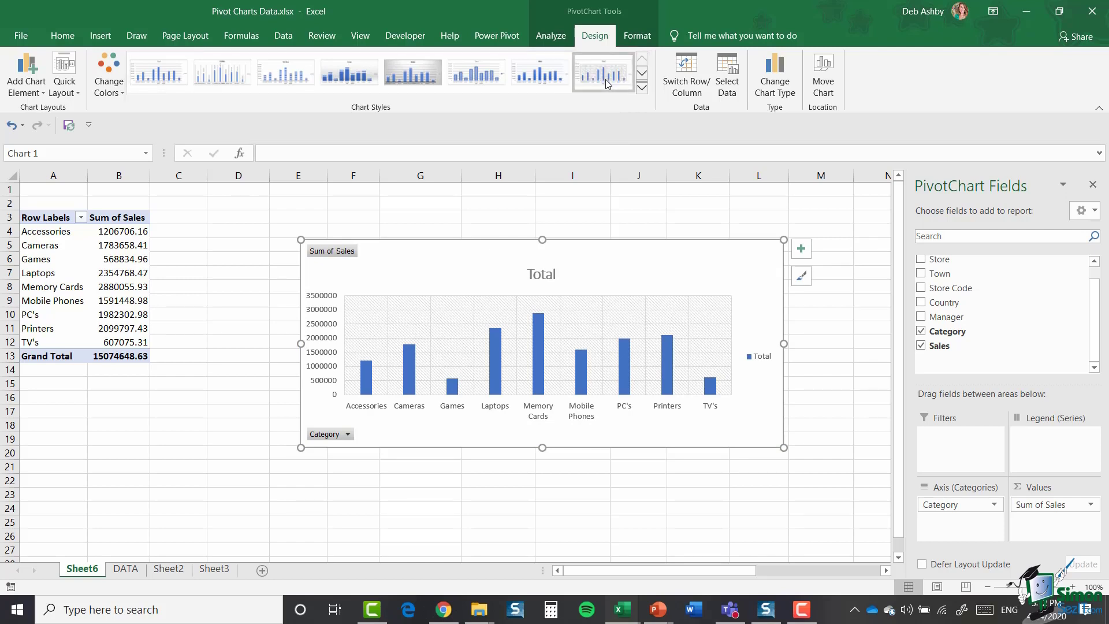
click(114, 88)
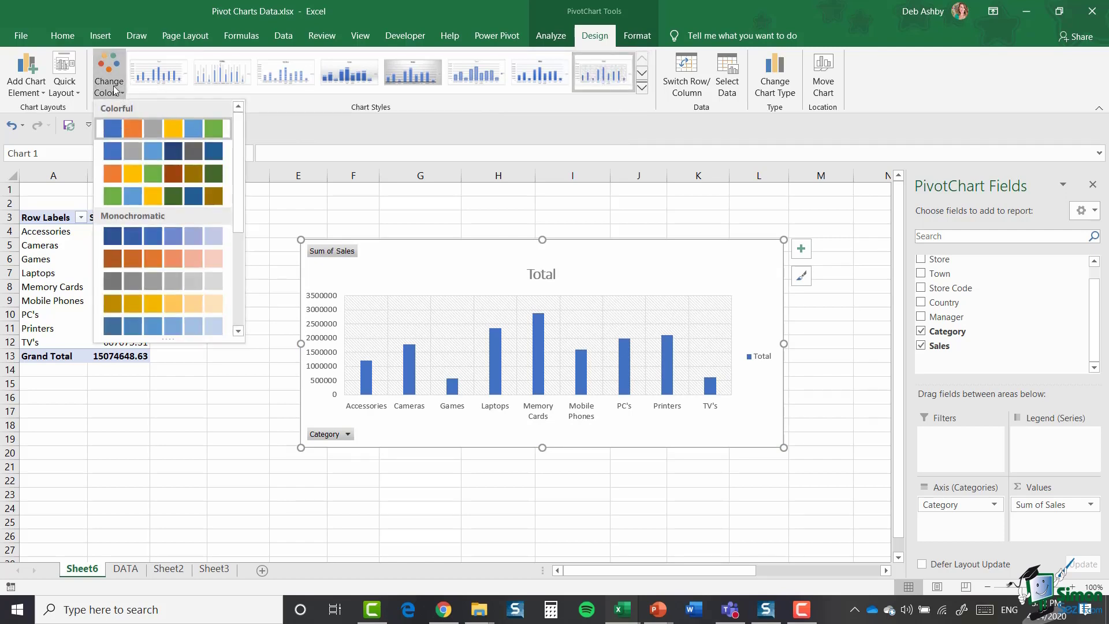
mouse_move(240, 138)
mouse_down()
mouse_move(237, 242)
mouse_move(241, 132)
mouse_up()
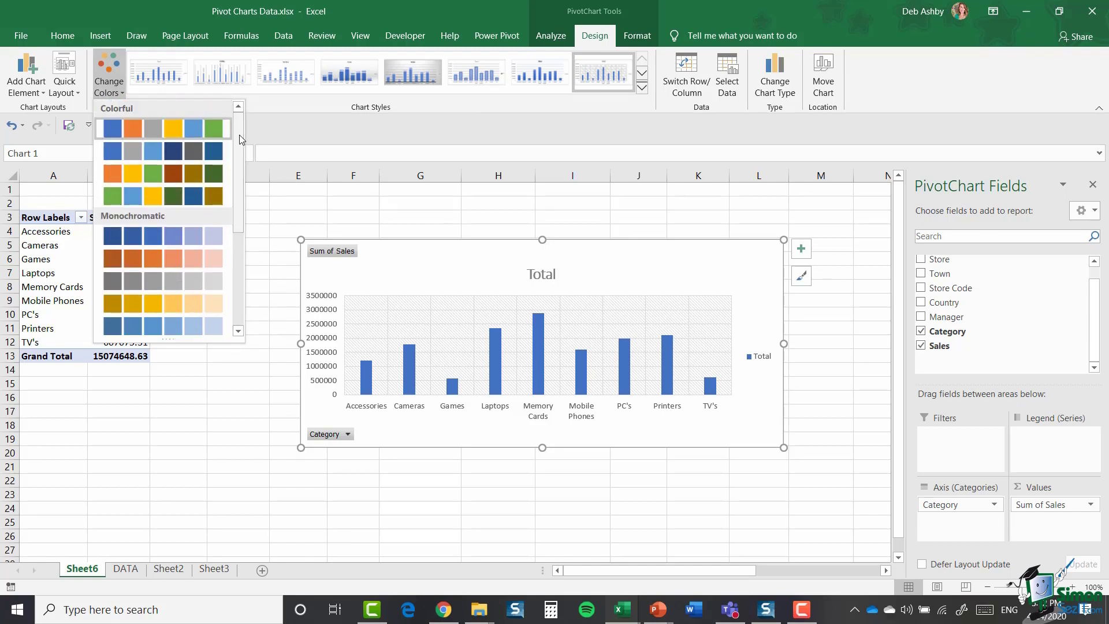
click(144, 264)
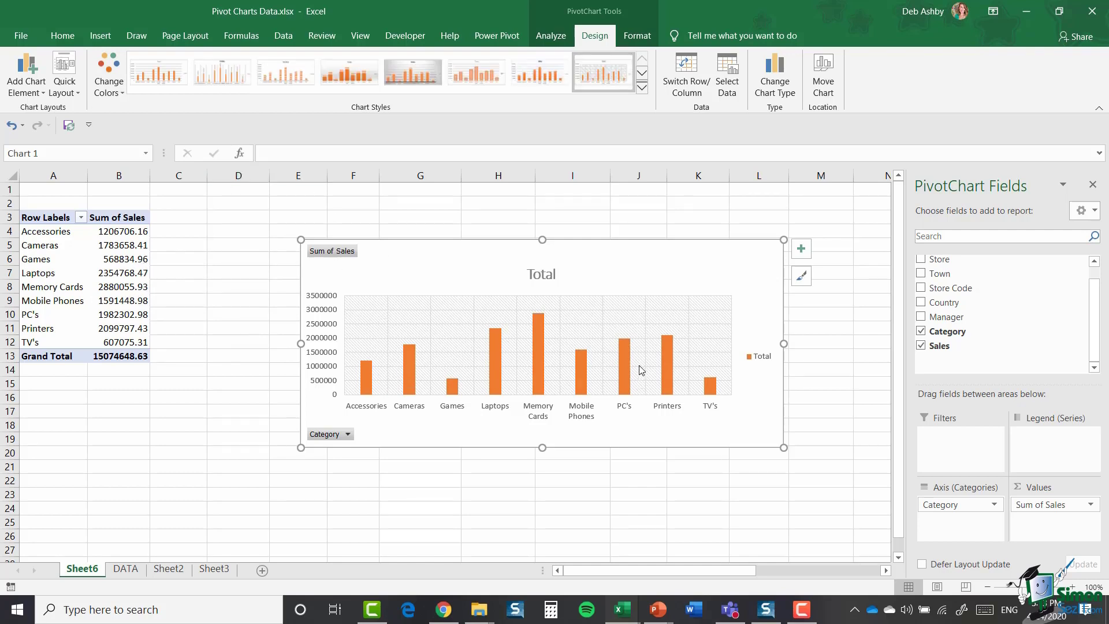
click(115, 93)
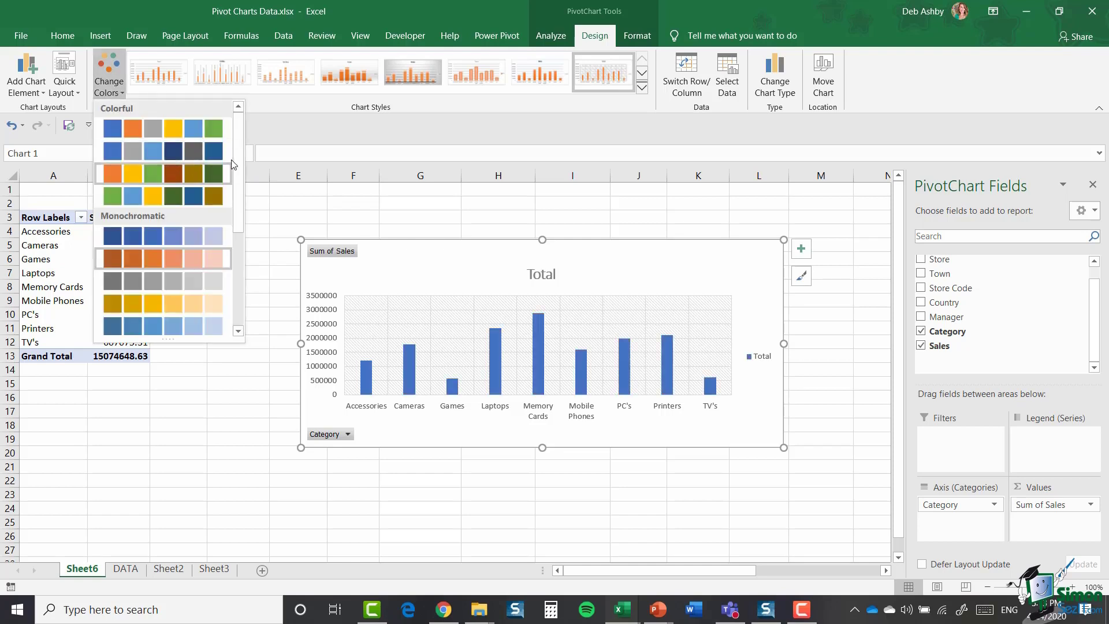
mouse_move(241, 141)
mouse_down()
mouse_move(249, 238)
mouse_move(259, 129)
mouse_up()
click(322, 132)
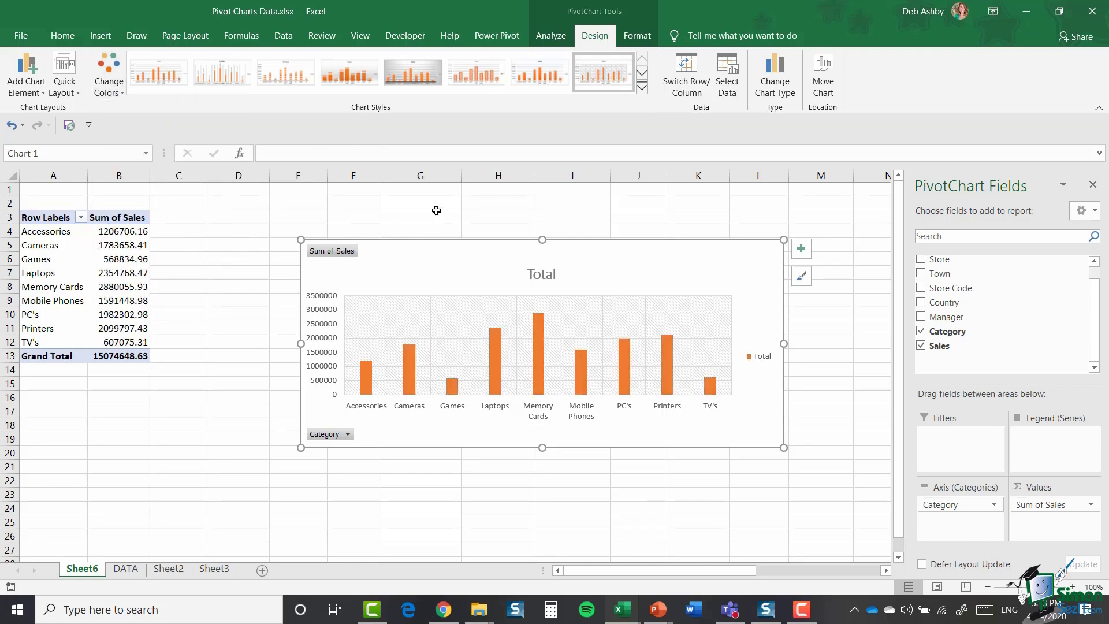
Fill the PivotChart's Total series bars with Dark Red instead of orange.
click(368, 374)
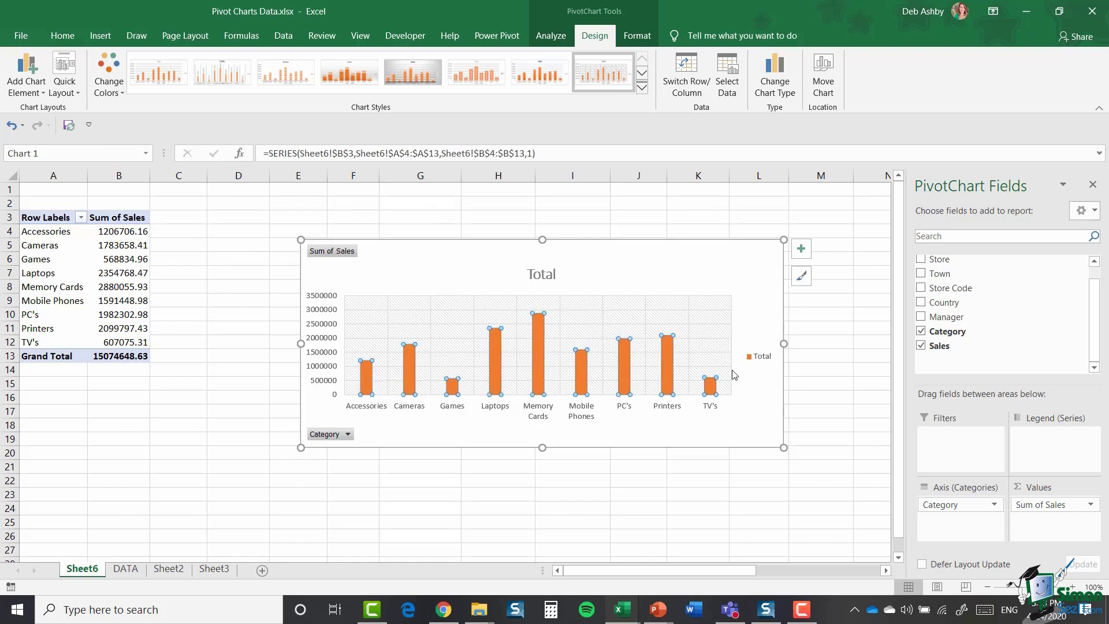
click(639, 37)
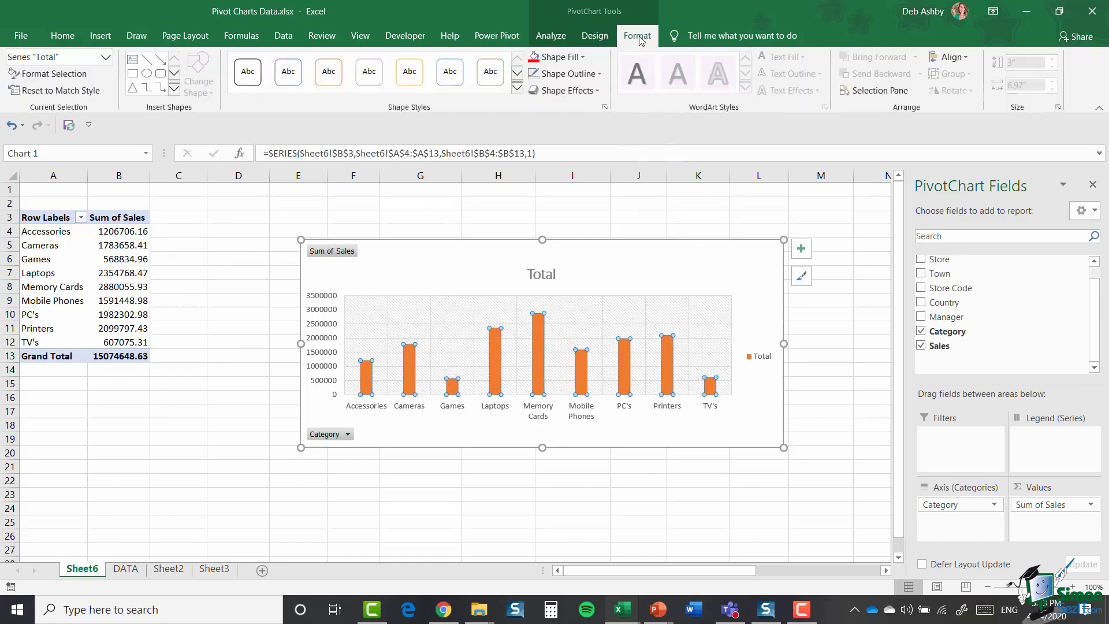
click(578, 57)
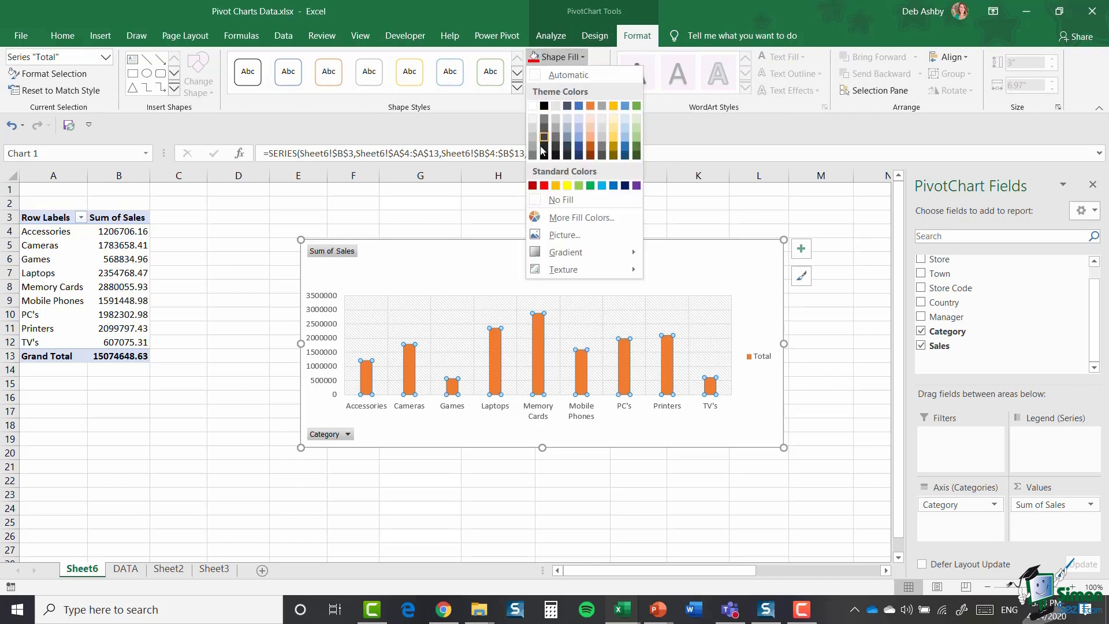
click(532, 186)
click(595, 35)
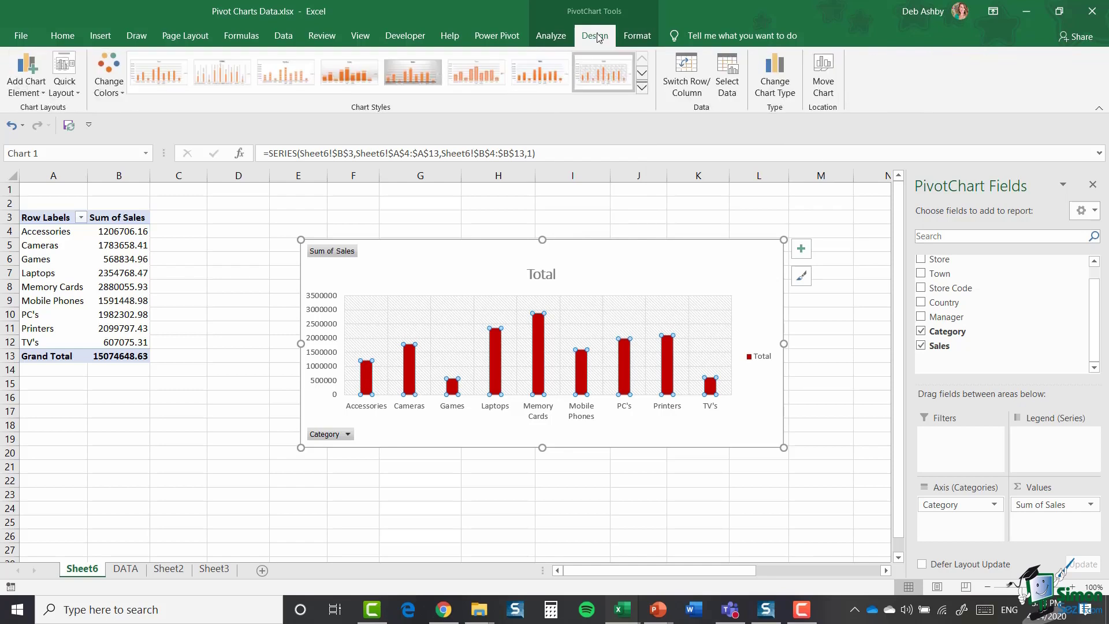
click(773, 86)
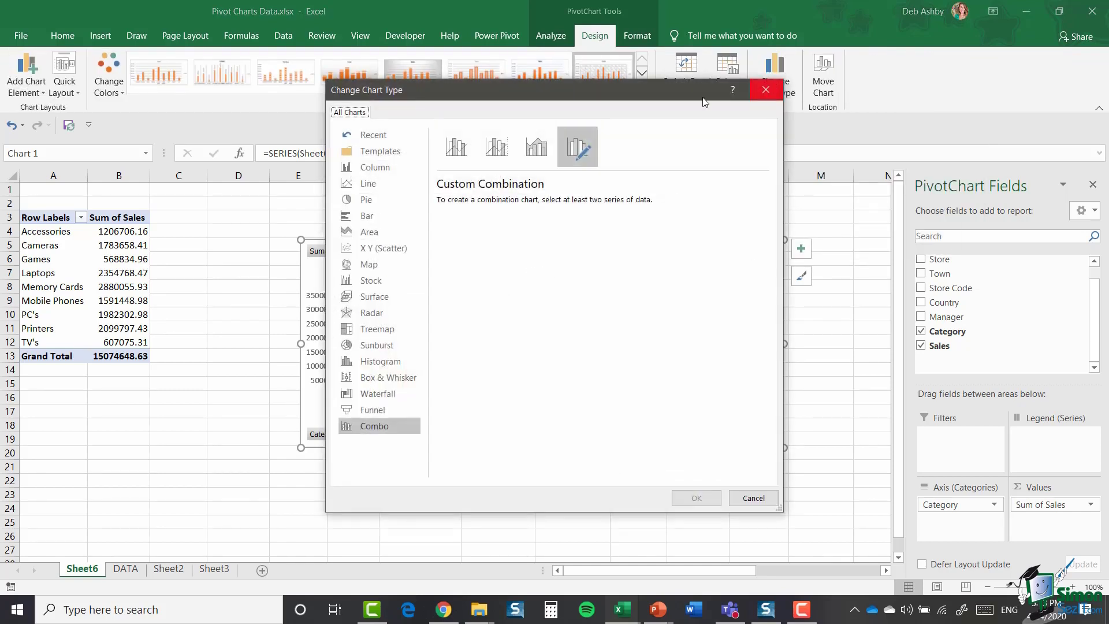
drag(615, 97, 879, 58)
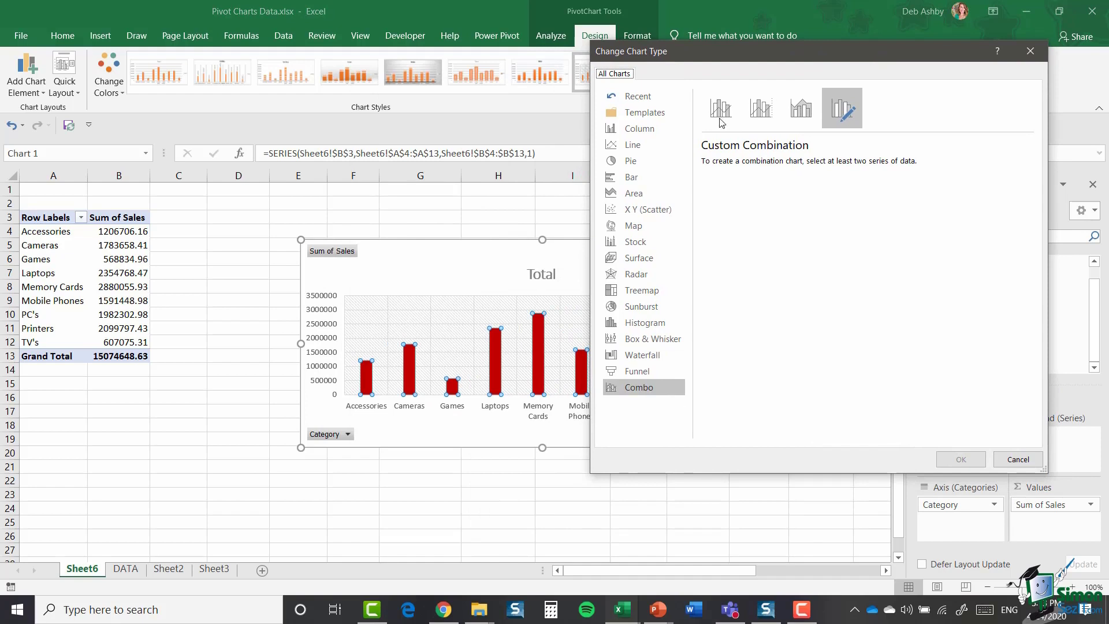
click(634, 147)
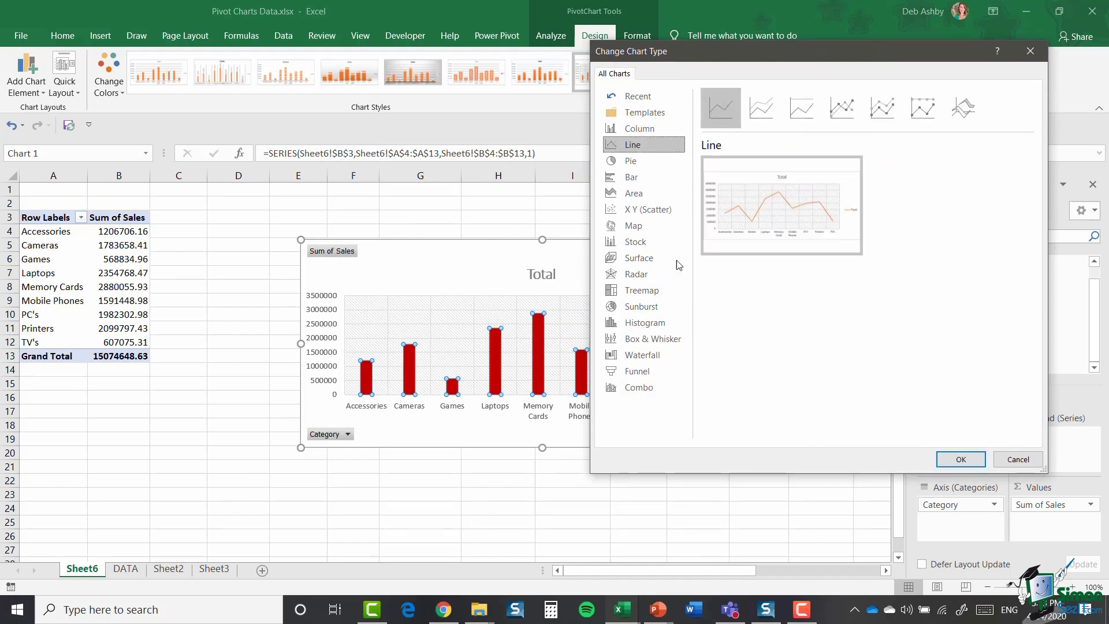
click(638, 178)
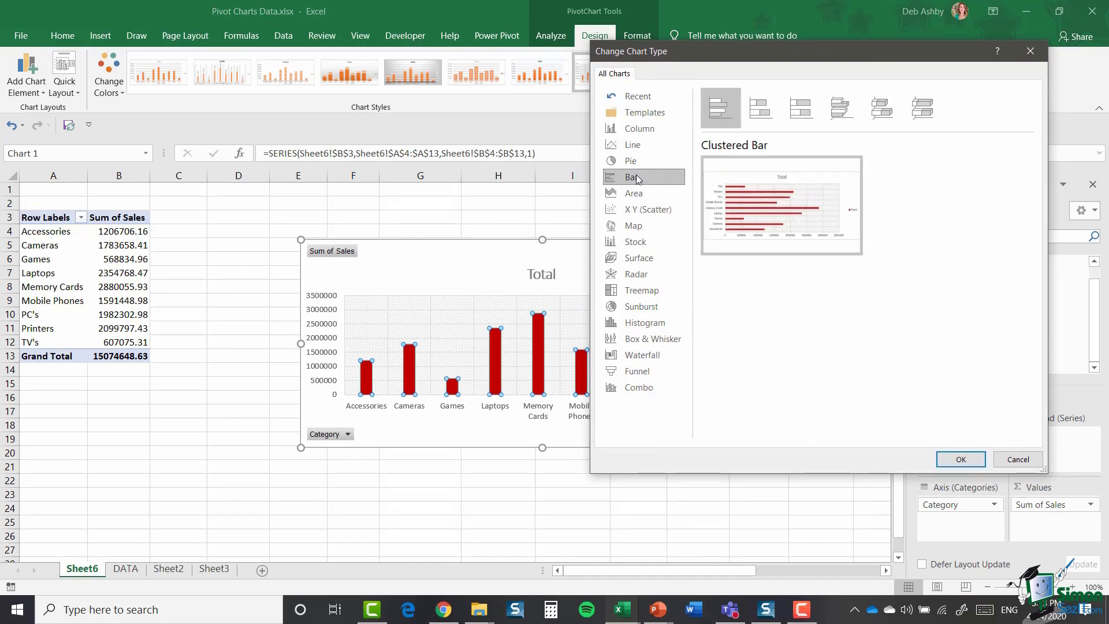
click(634, 162)
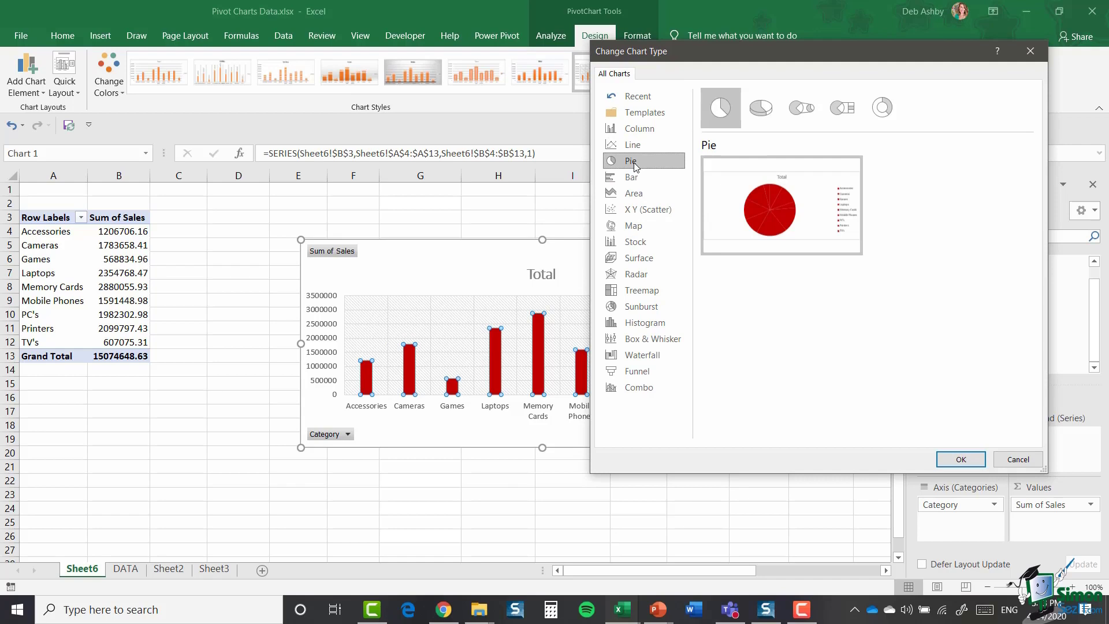
click(640, 192)
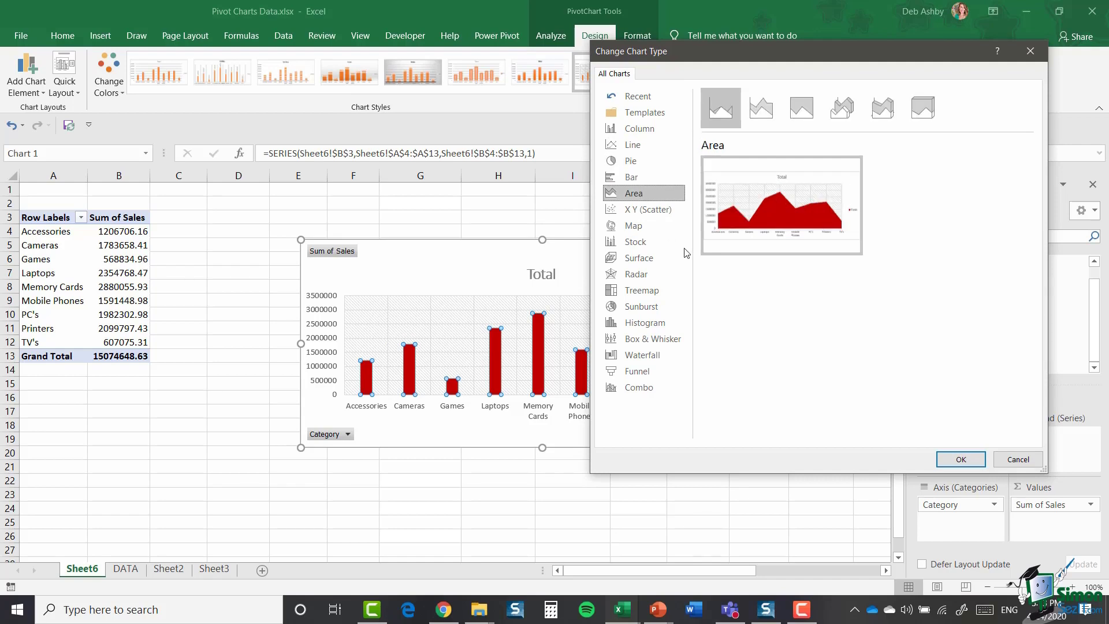
click(1018, 460)
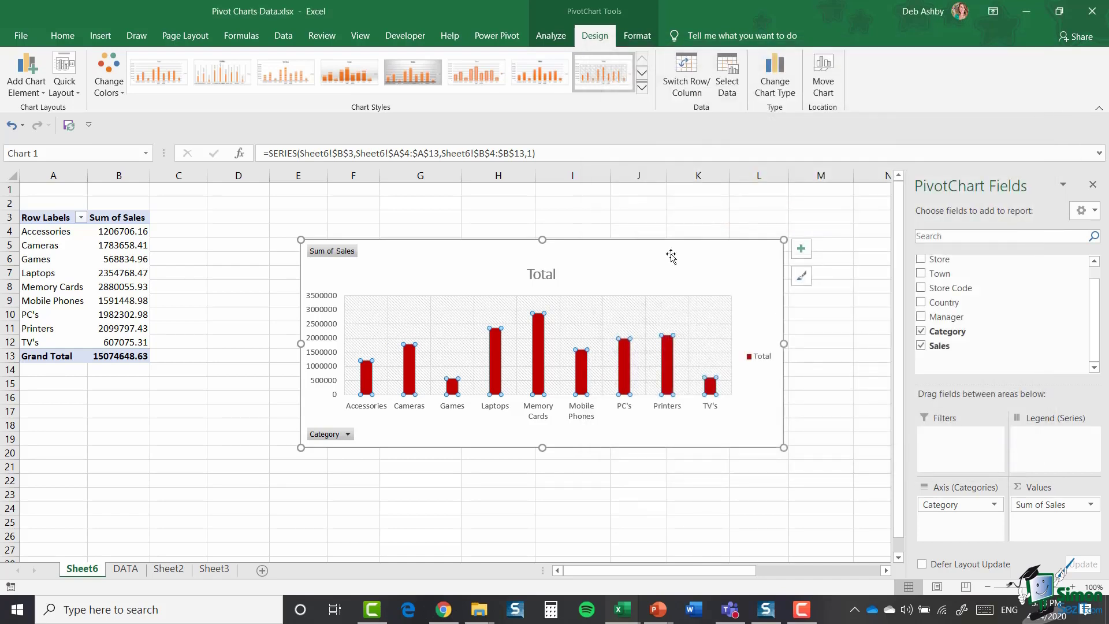
Change the chart title text from 'Total' to 'Sales by Category'.
click(543, 275)
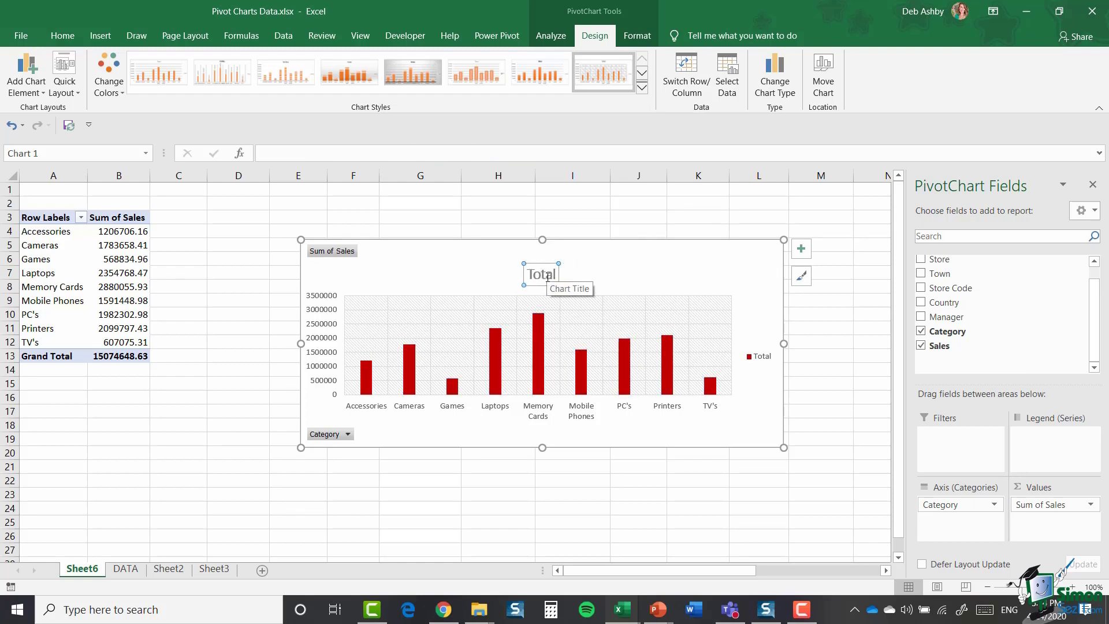
double_click(548, 276)
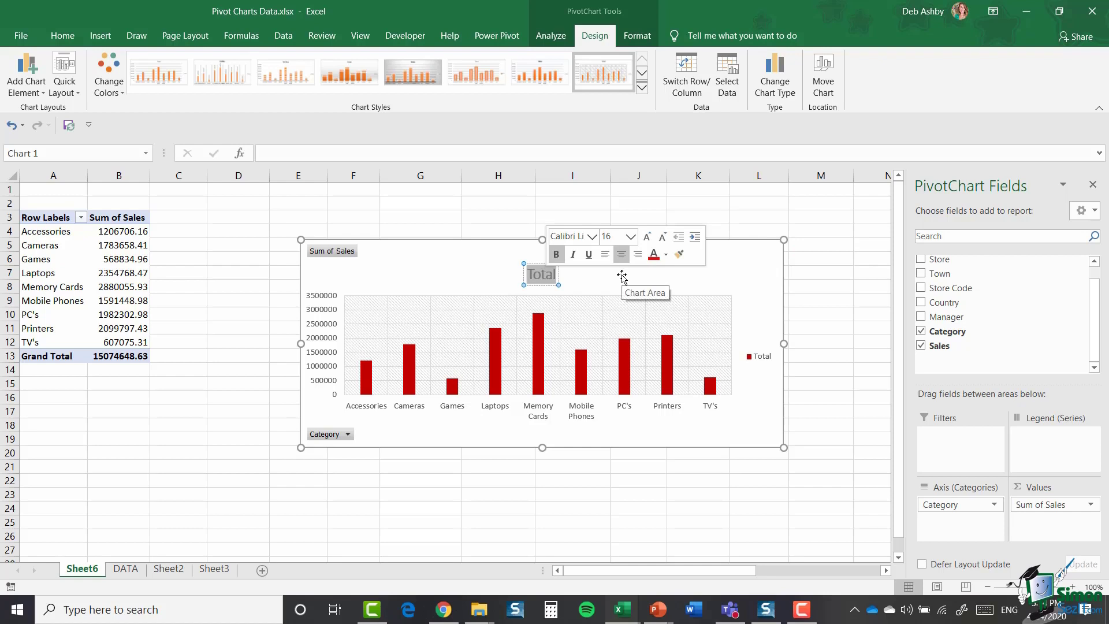
text(Sales by)
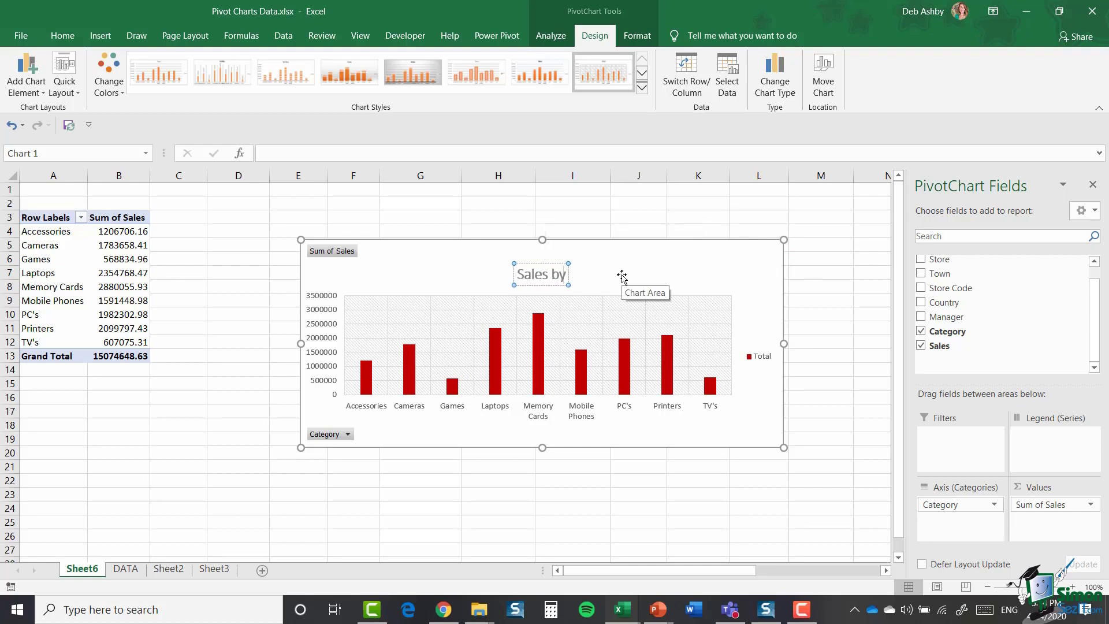
text( CAtegory)
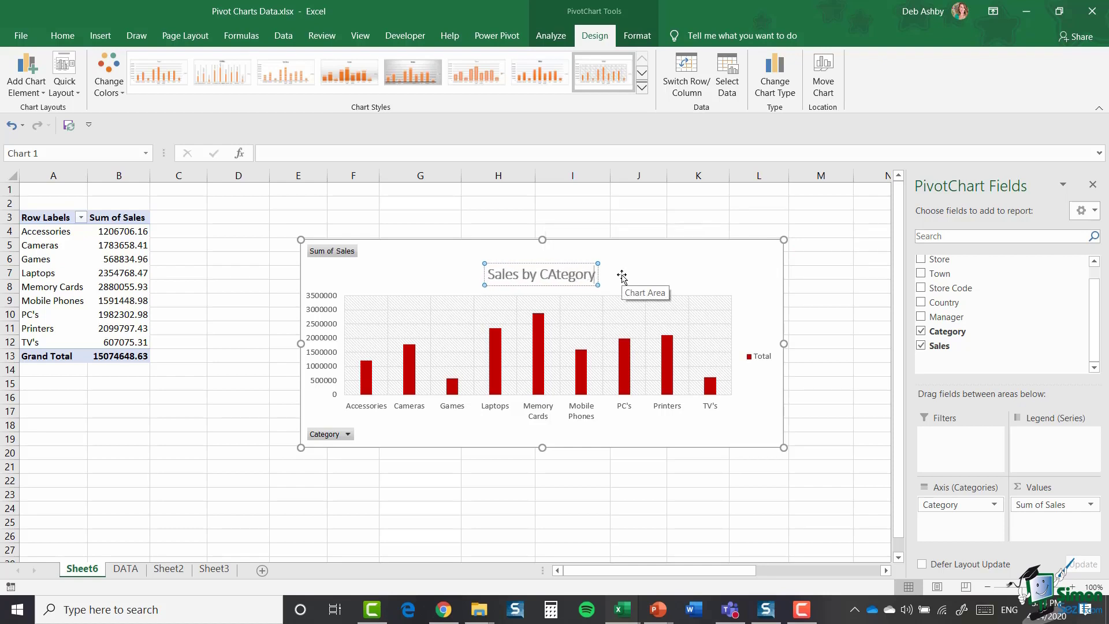
key(BackSpace)
key(BackSpace)
key(BackSpace)
key(BackSpace)
key(BackSpace)
key(BackSpace)
key(BackSpace)
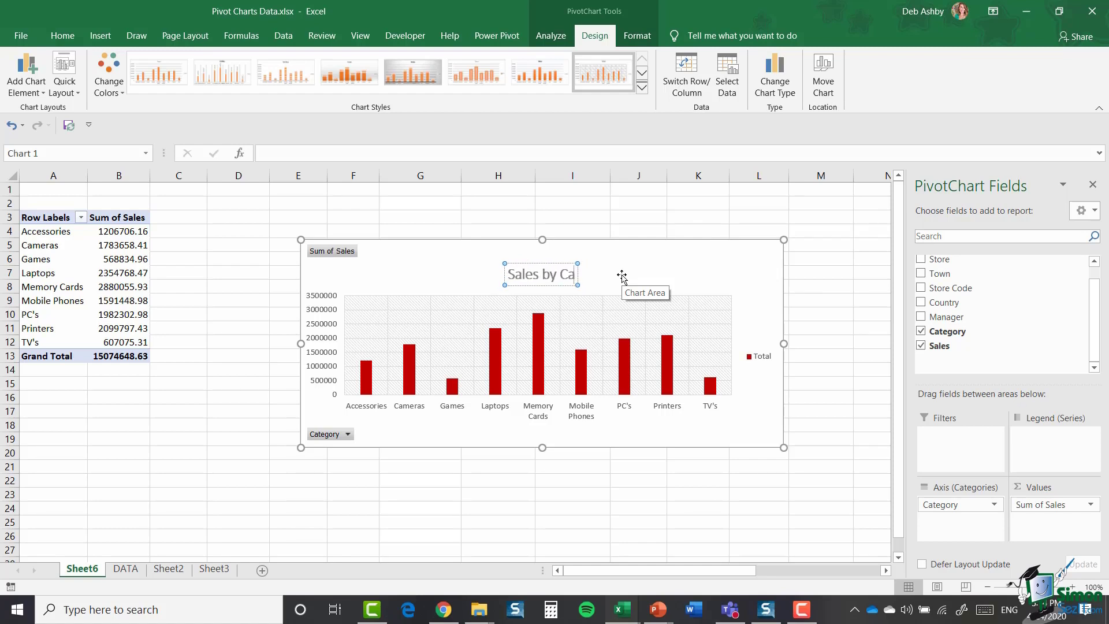
text(ategory)
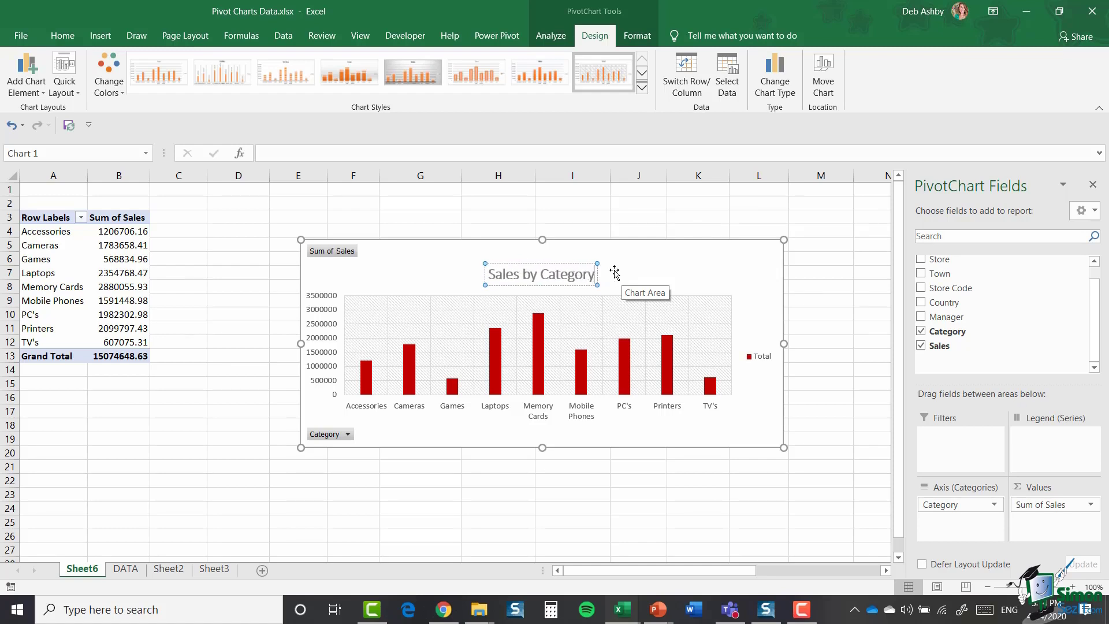
click(572, 263)
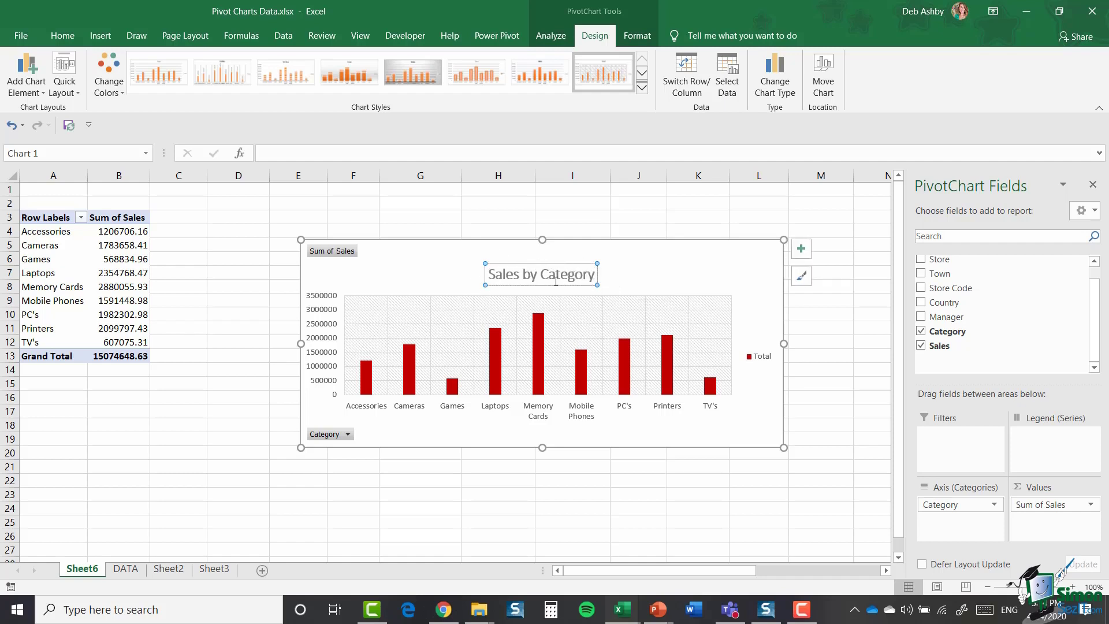
Set the title font to Calibri (Body), remove bold, and nudge it slightly higher.
click(63, 37)
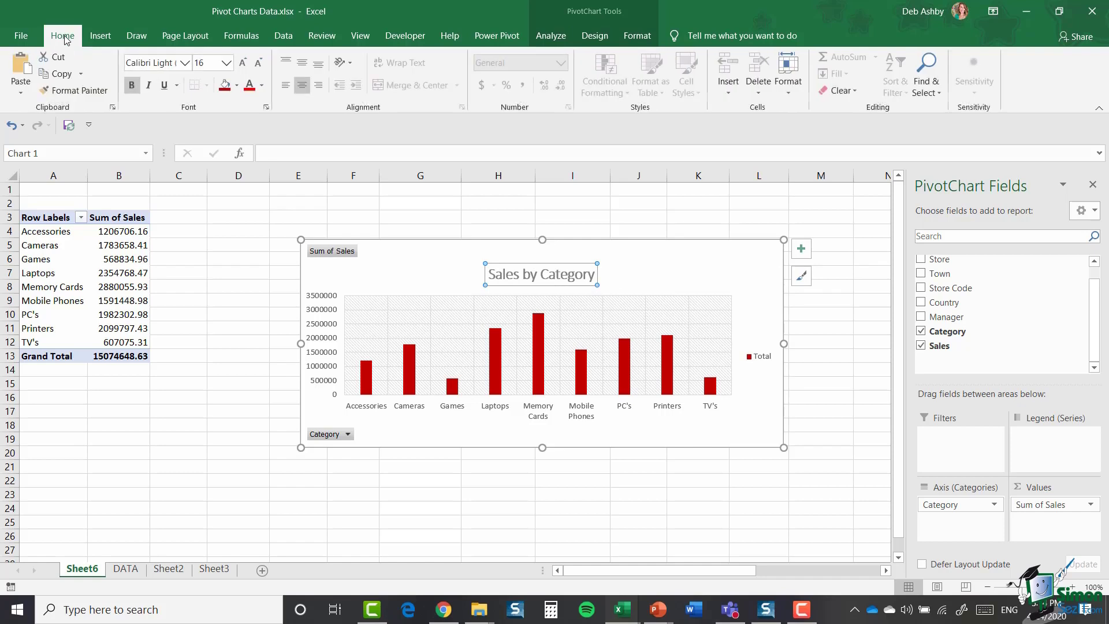
click(185, 62)
click(145, 116)
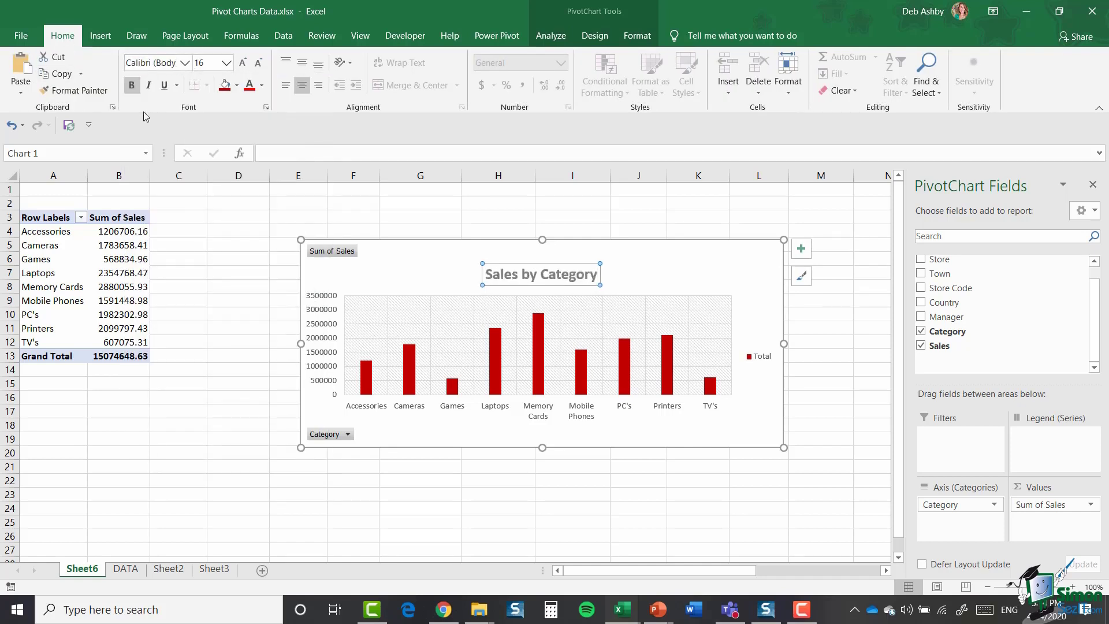
click(131, 85)
drag(569, 264, 566, 250)
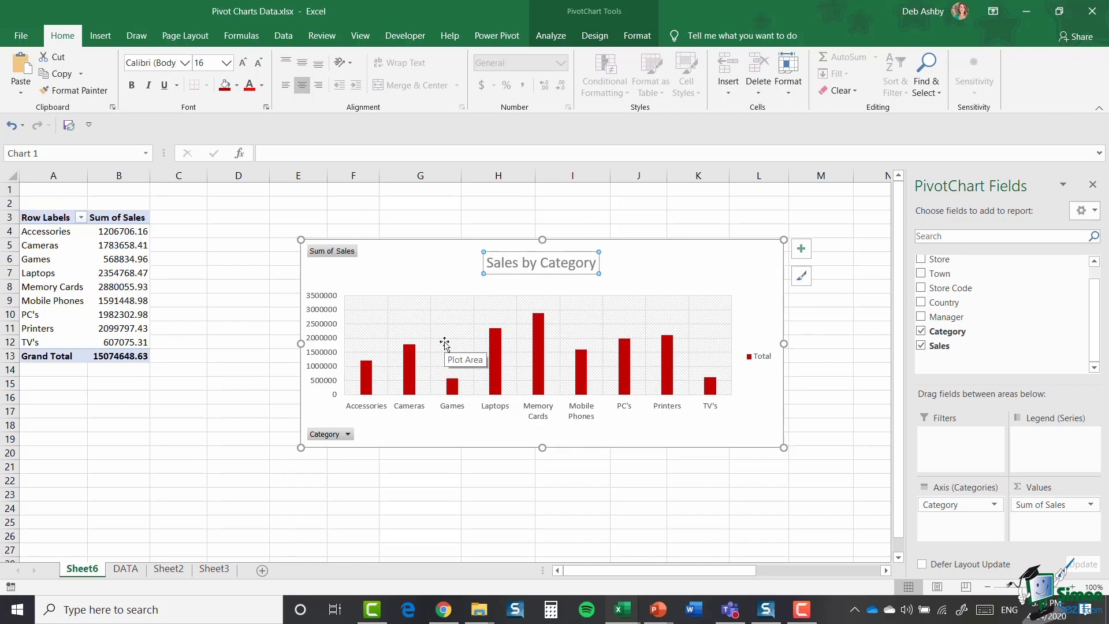
Add a Primary Horizontal axis title to the PivotChart.
click(654, 247)
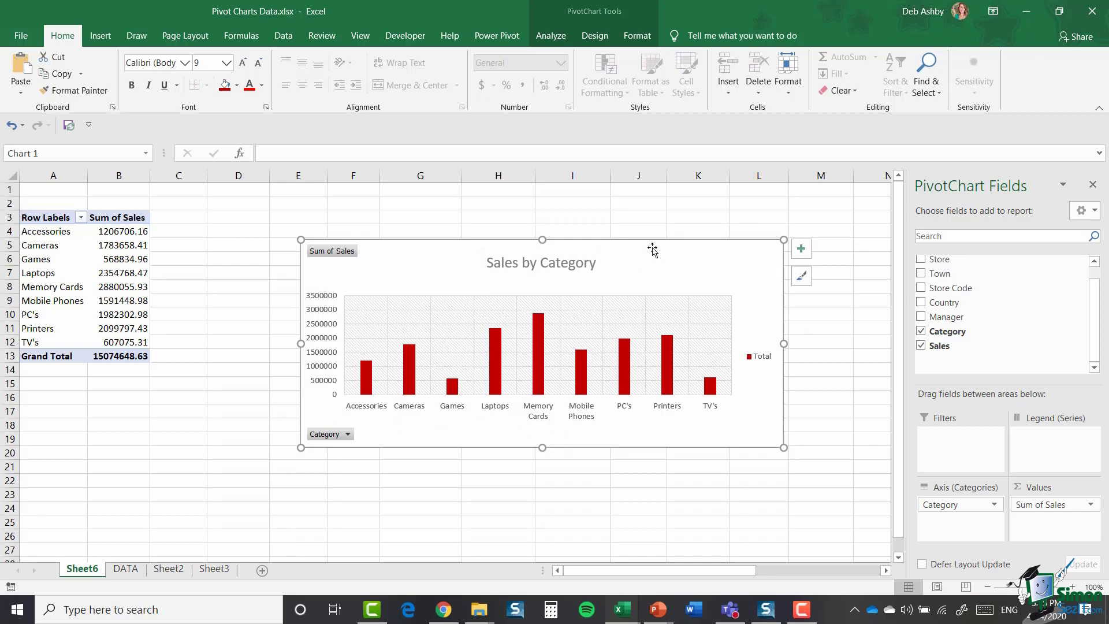
click(595, 36)
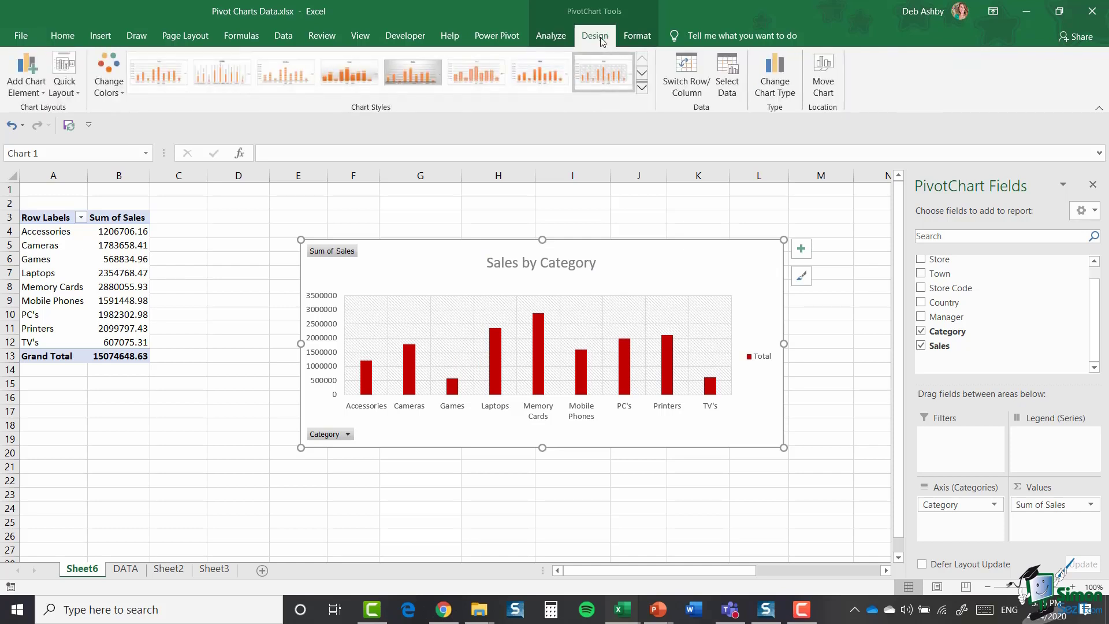
click(35, 95)
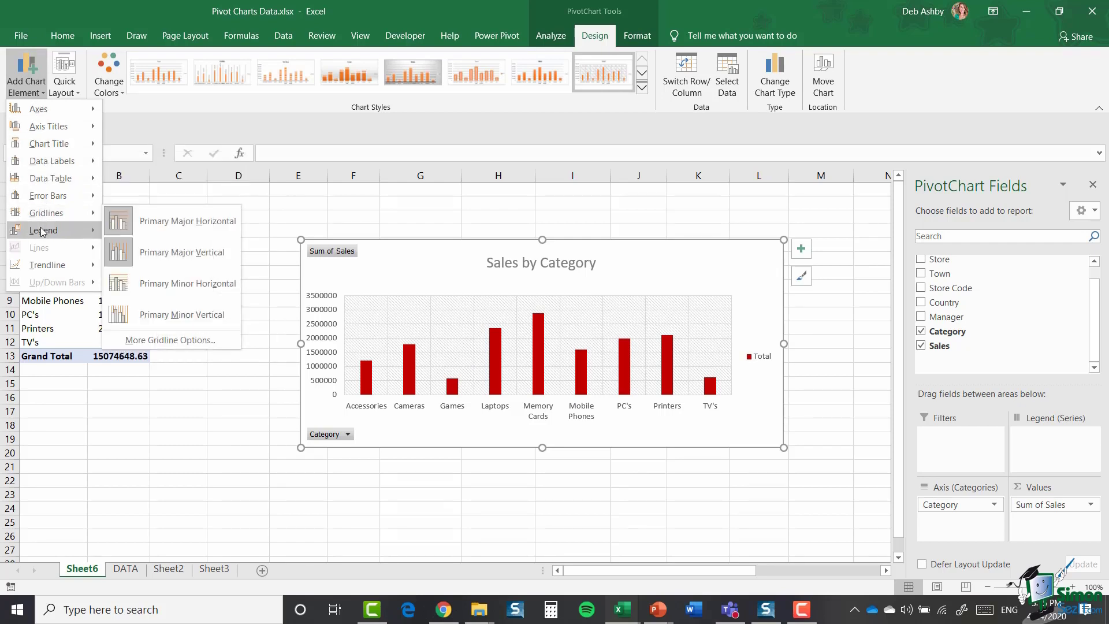
mouse_move(42, 231)
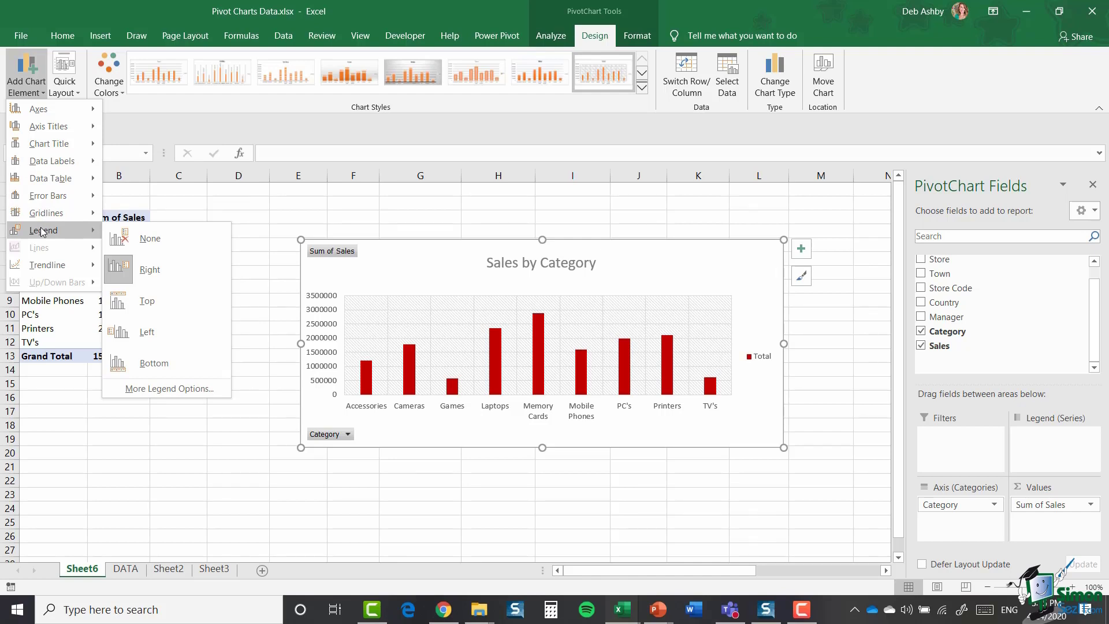
mouse_move(42, 132)
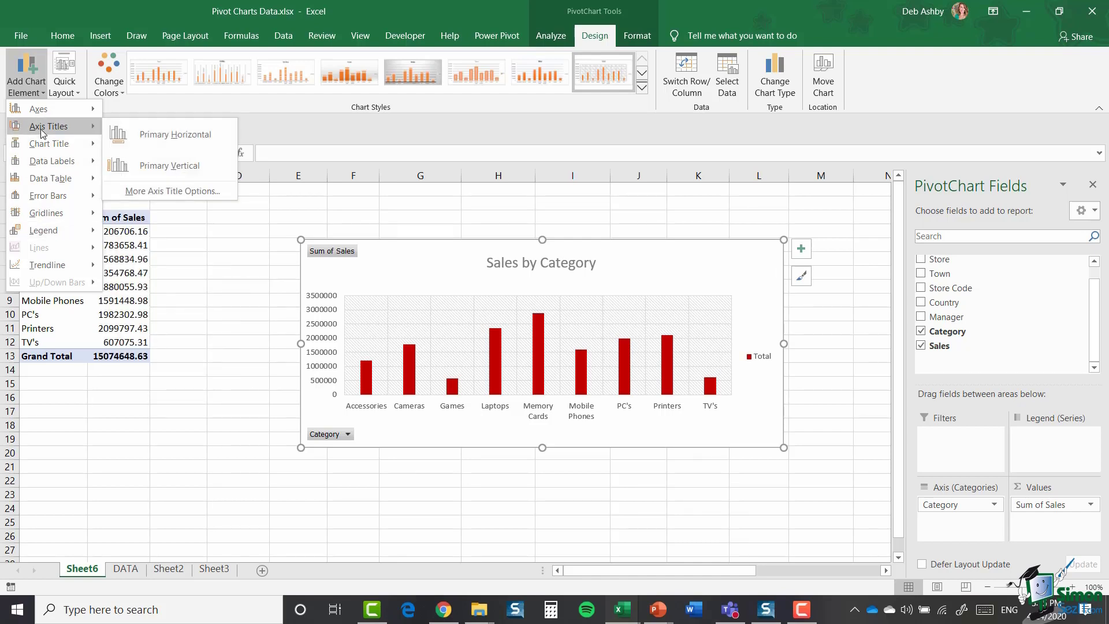
click(160, 132)
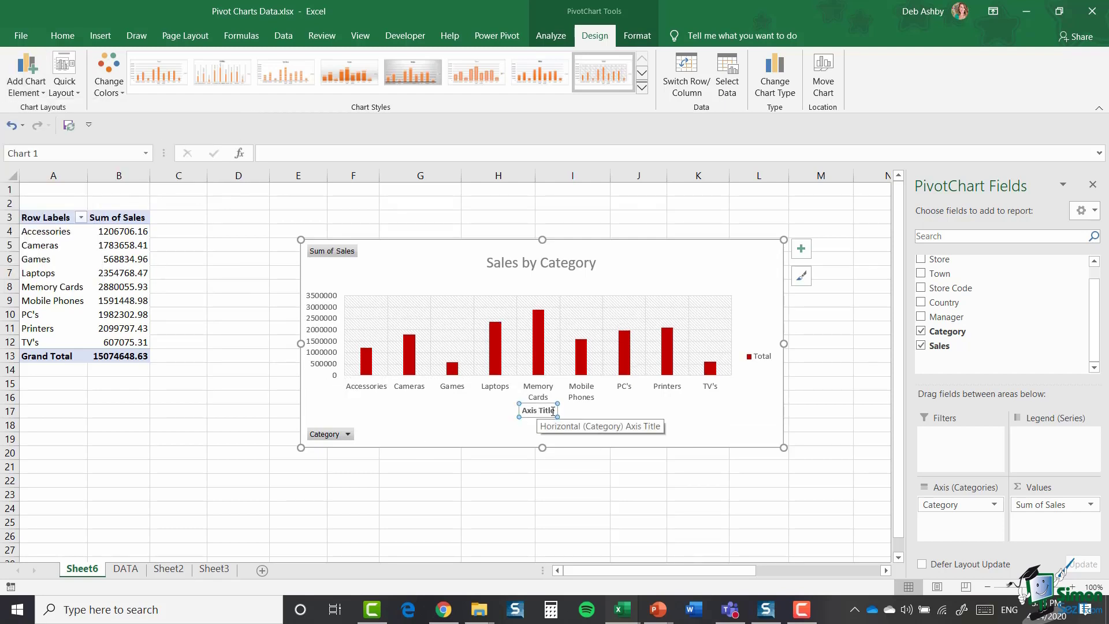
Rename the axis title to 'Category' and position it beneath the category labels.
drag(553, 410, 518, 411)
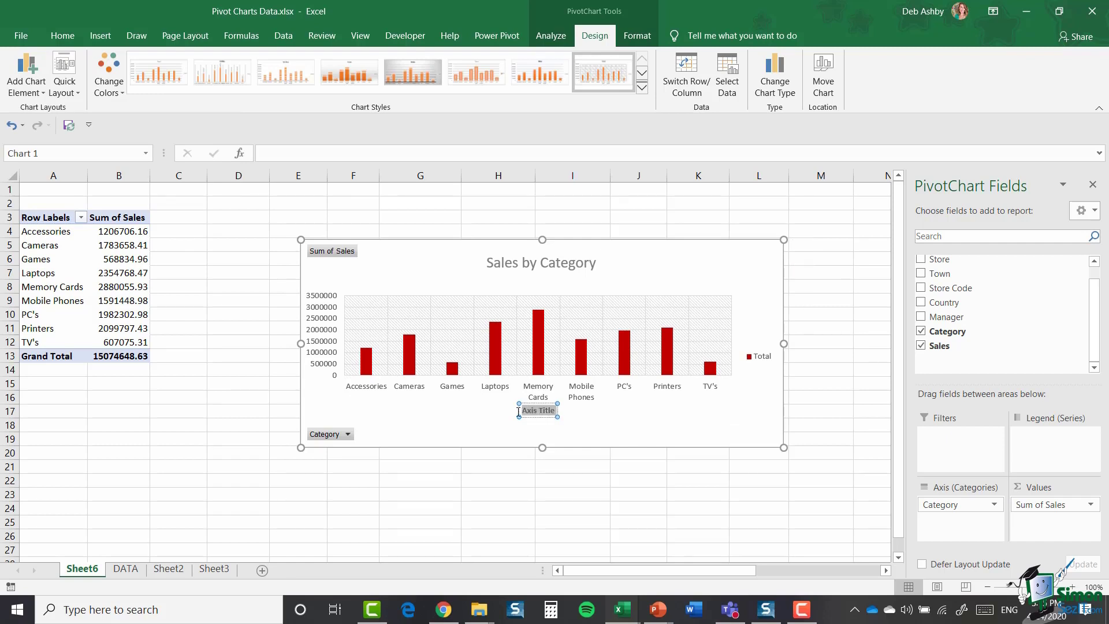
text(Cateog)
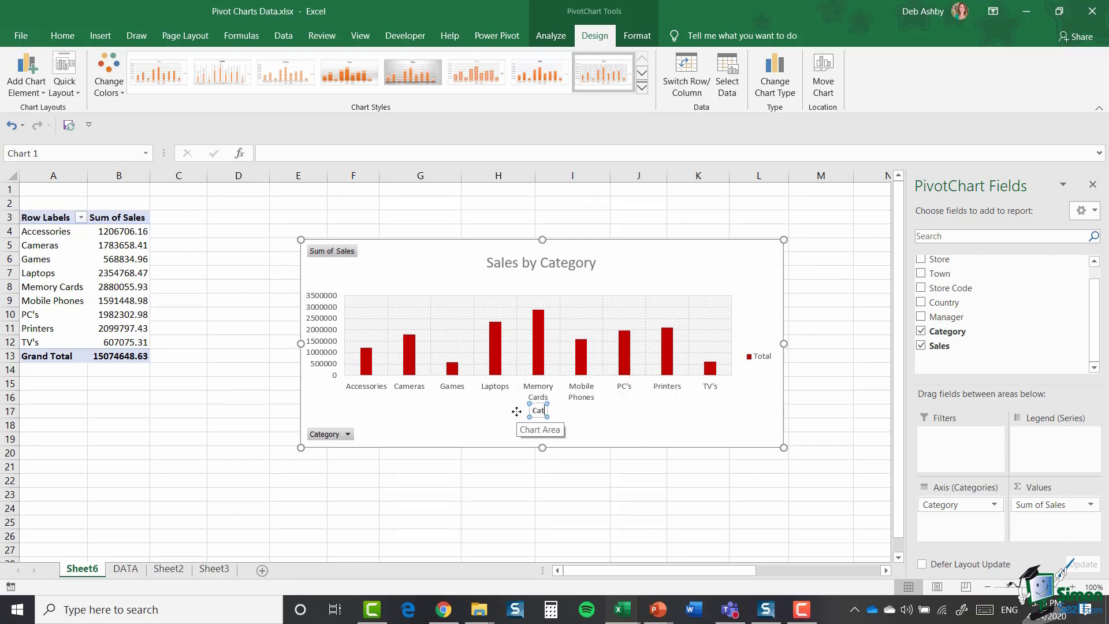
key(BackSpace)
key(BackSpace)
text(gory)
key(BackSpace)
key(BackSpace)
key(BackSpace)
text(ory)
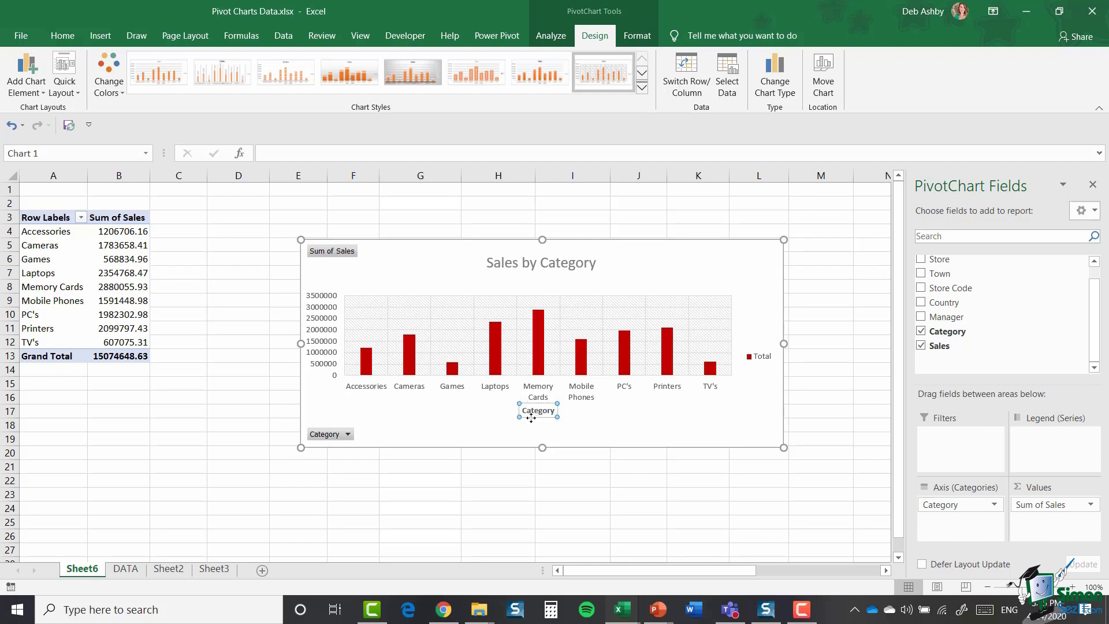
mouse_move(531, 417)
mouse_down()
mouse_move(530, 430)
mouse_move(537, 403)
mouse_up()
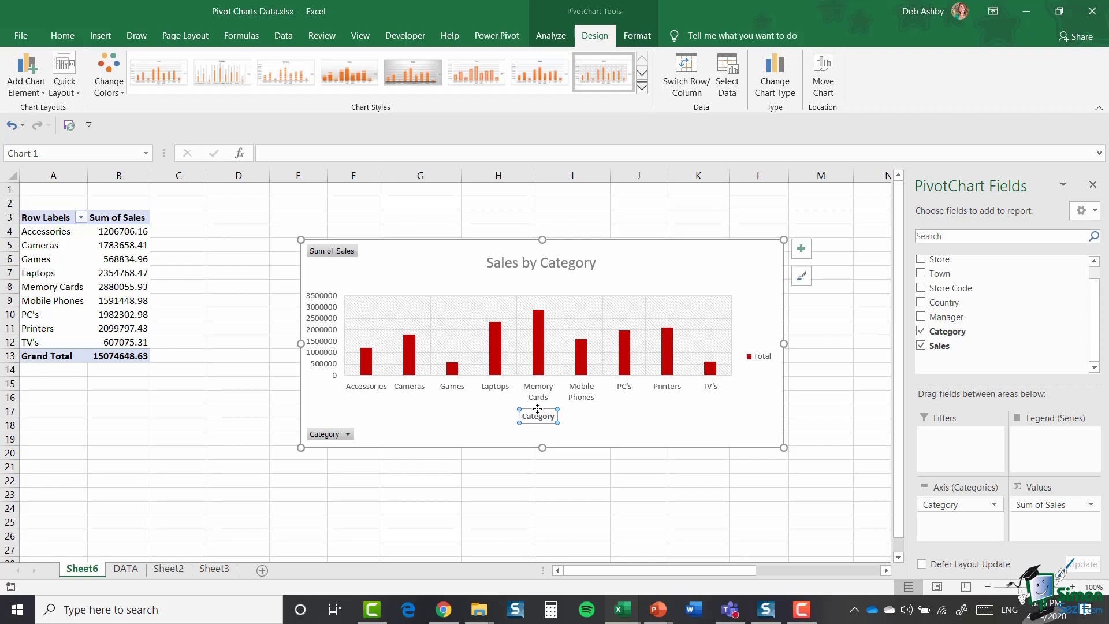
Add a Primary Vertical axis title reading 'Sales' beside the value axis.
click(34, 87)
mouse_move(49, 126)
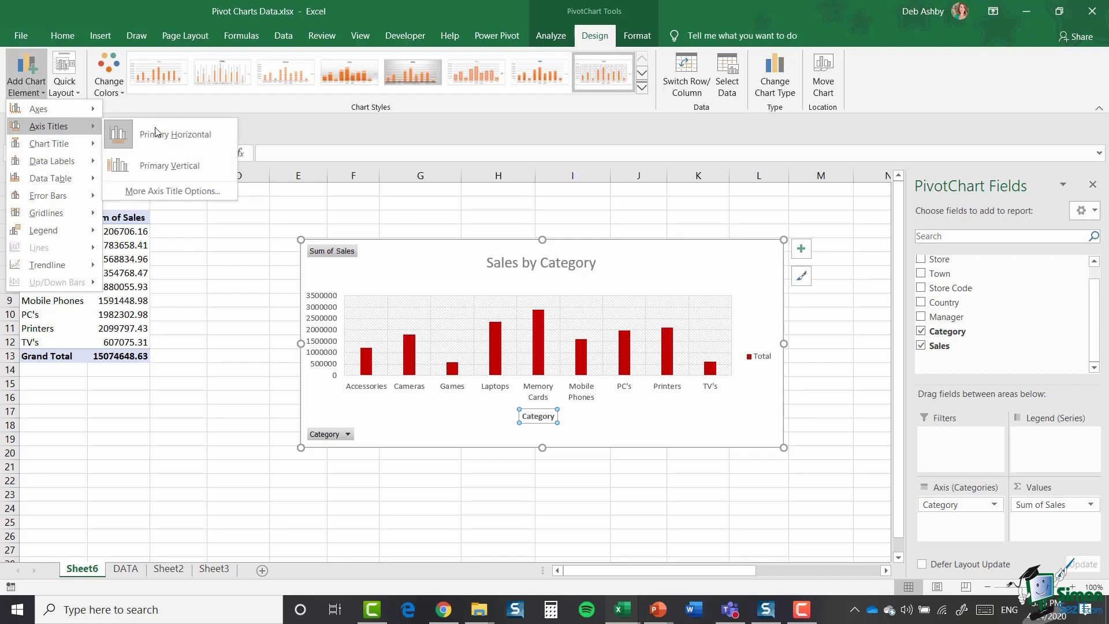
click(184, 168)
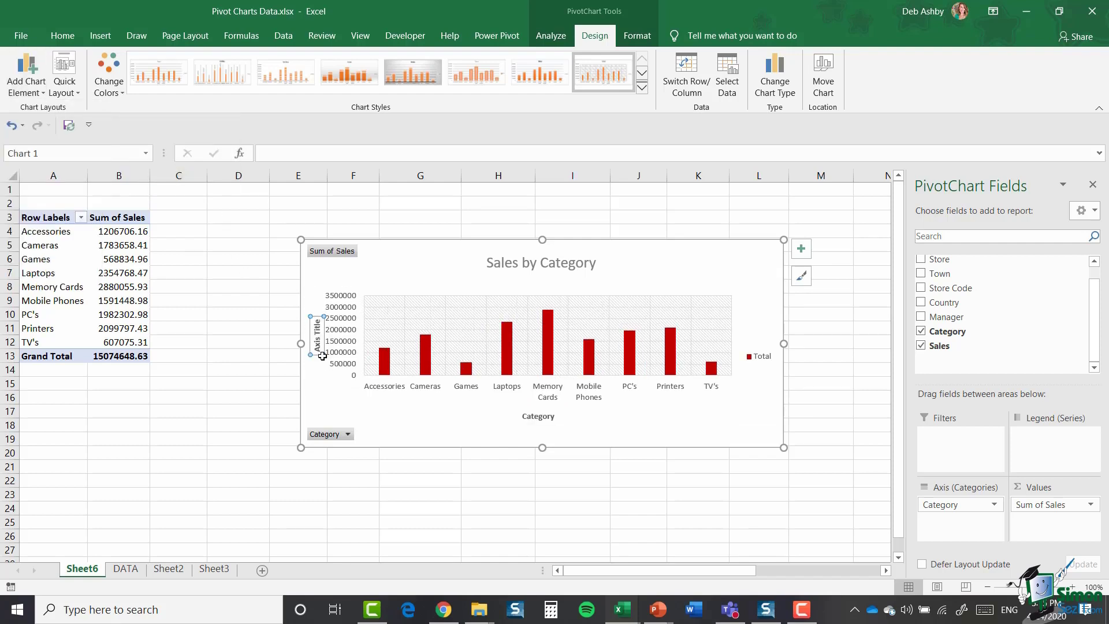
drag(318, 350, 315, 319)
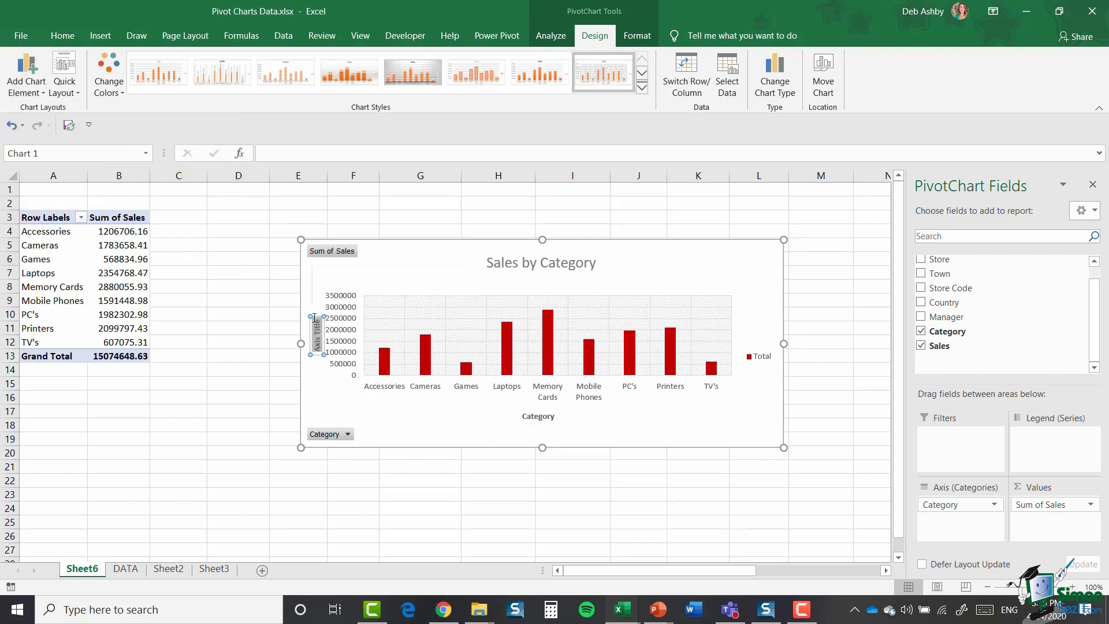
key(Delete)
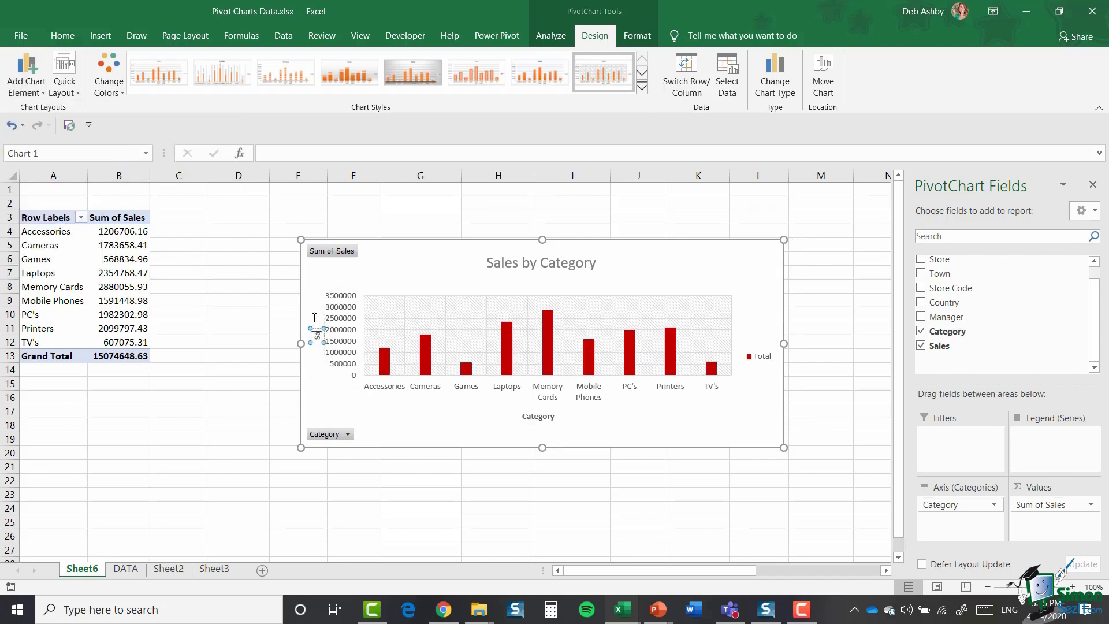
text(Sales)
click(368, 408)
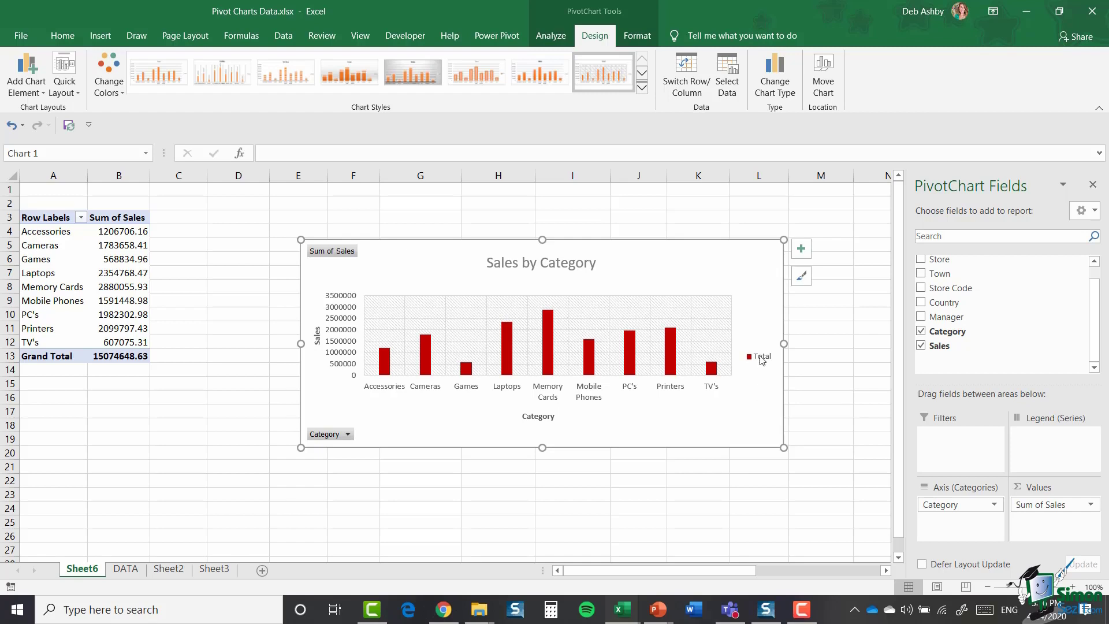
Uncheck Legend in Chart Elements to remove the Total legend.
click(762, 357)
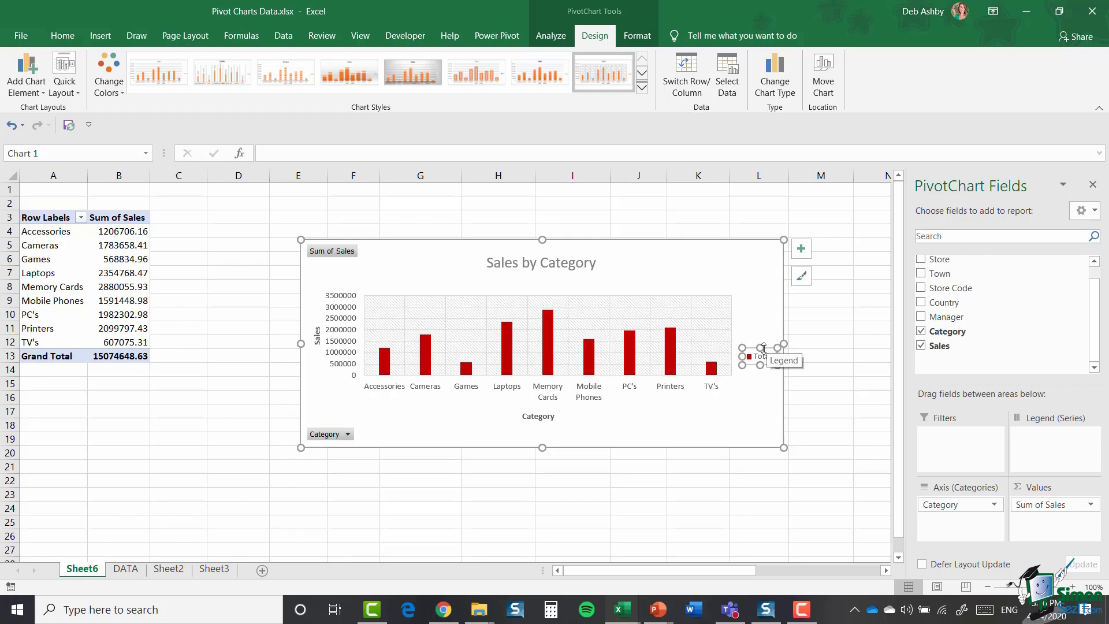
click(37, 88)
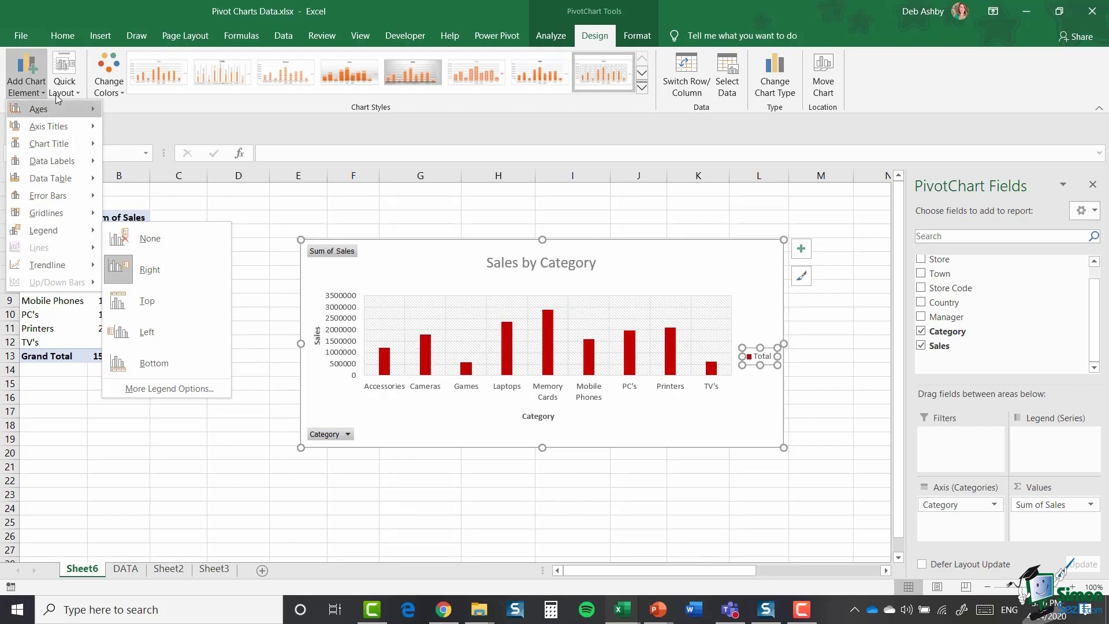
click(446, 192)
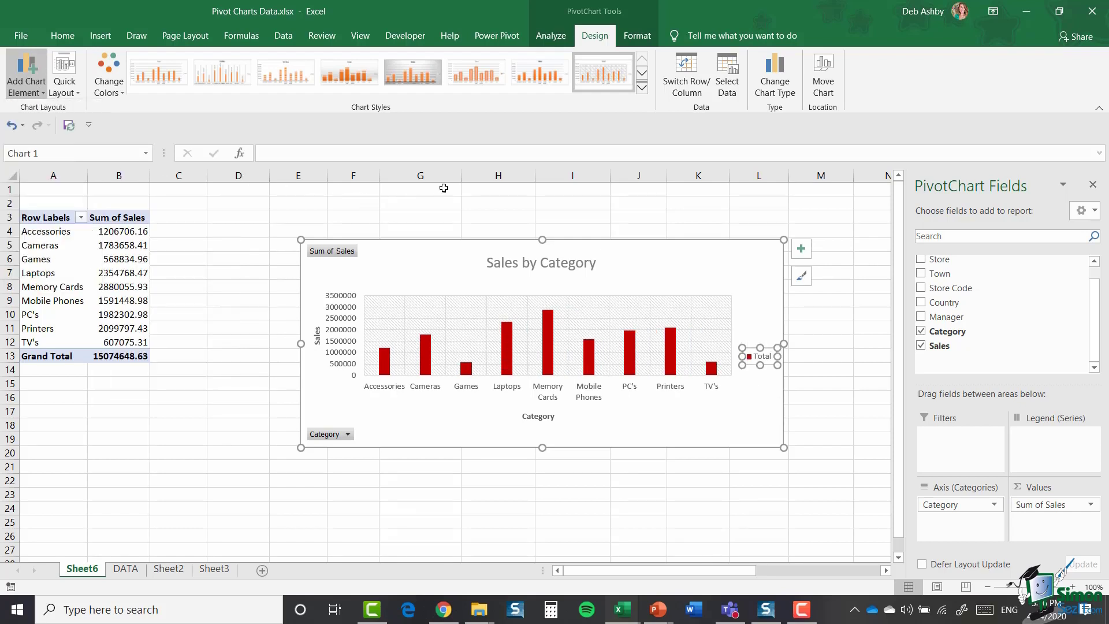
click(802, 249)
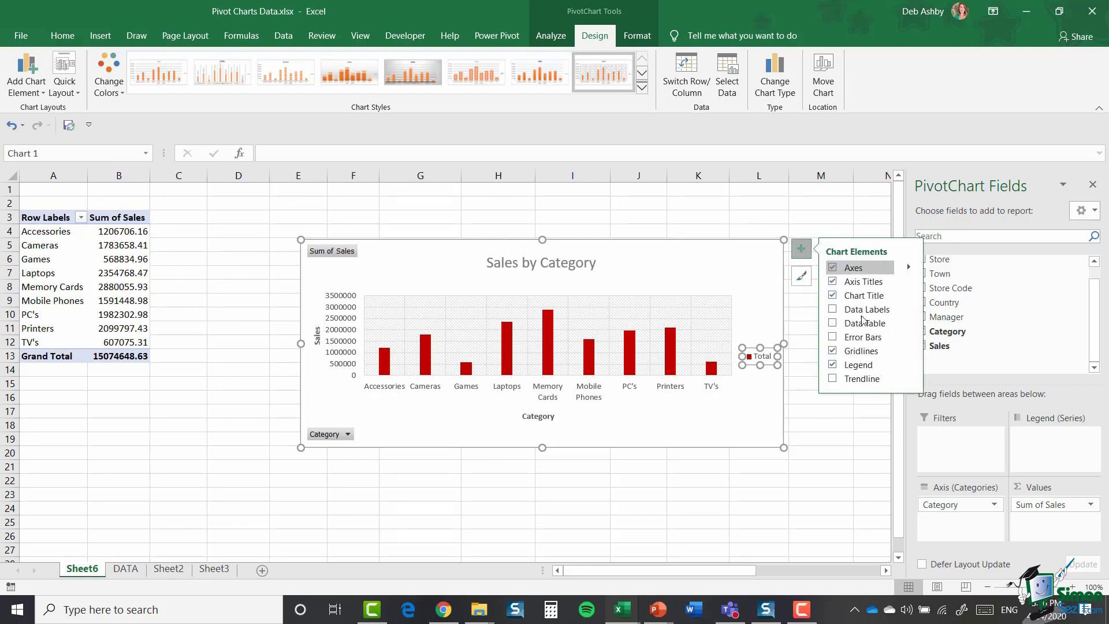
click(833, 365)
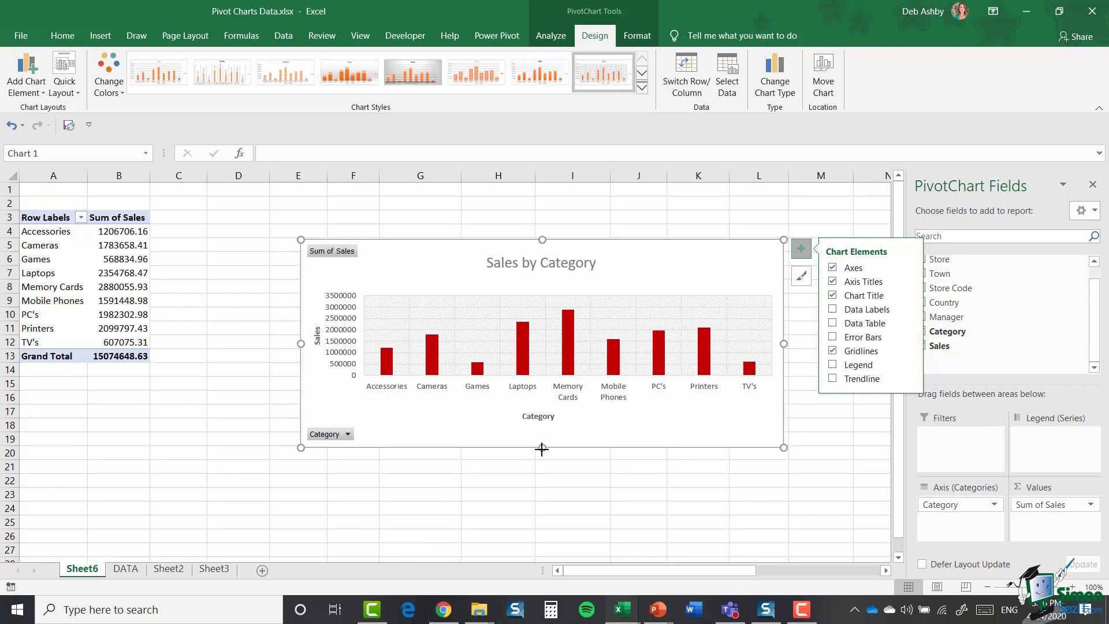
Enlarge the chart taller and wider and hide its field buttons.
drag(542, 448, 542, 533)
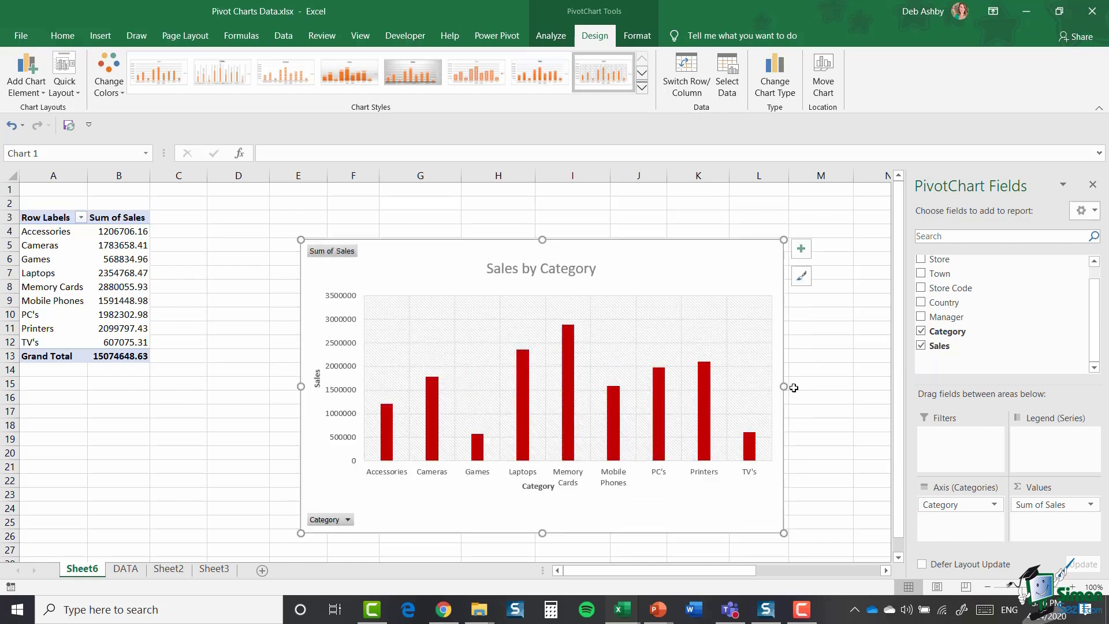
drag(787, 388, 856, 394)
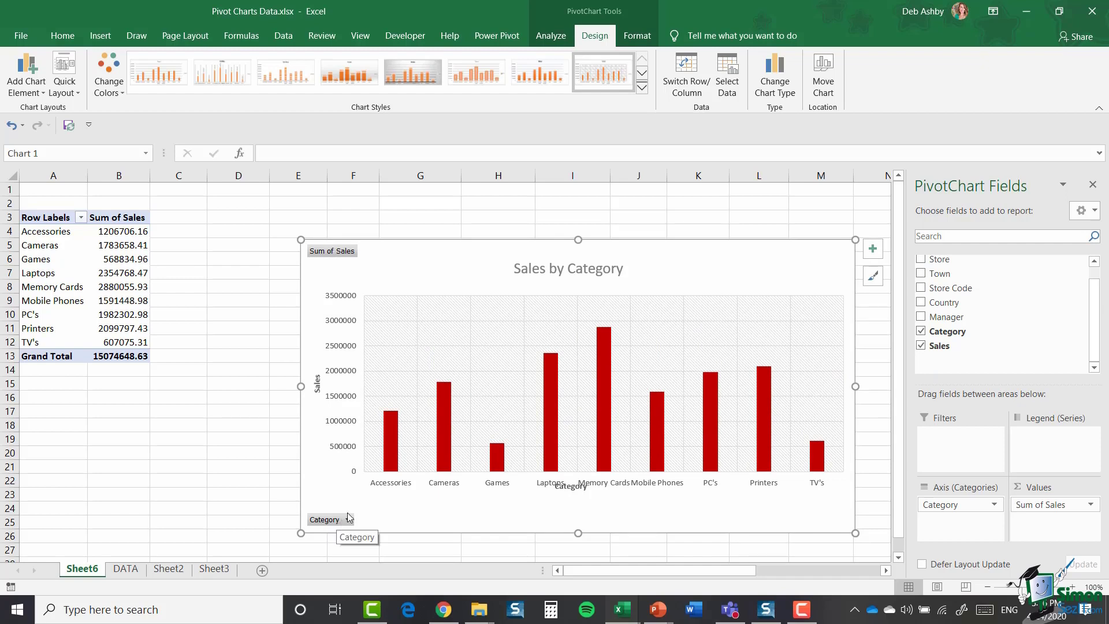
right_click(326, 256)
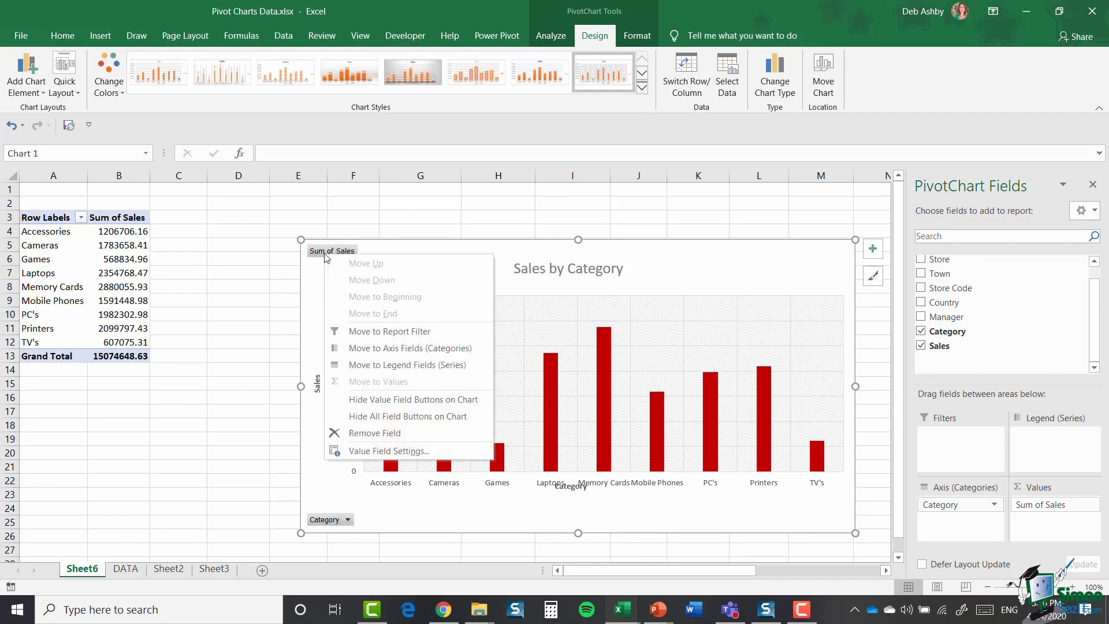
click(418, 417)
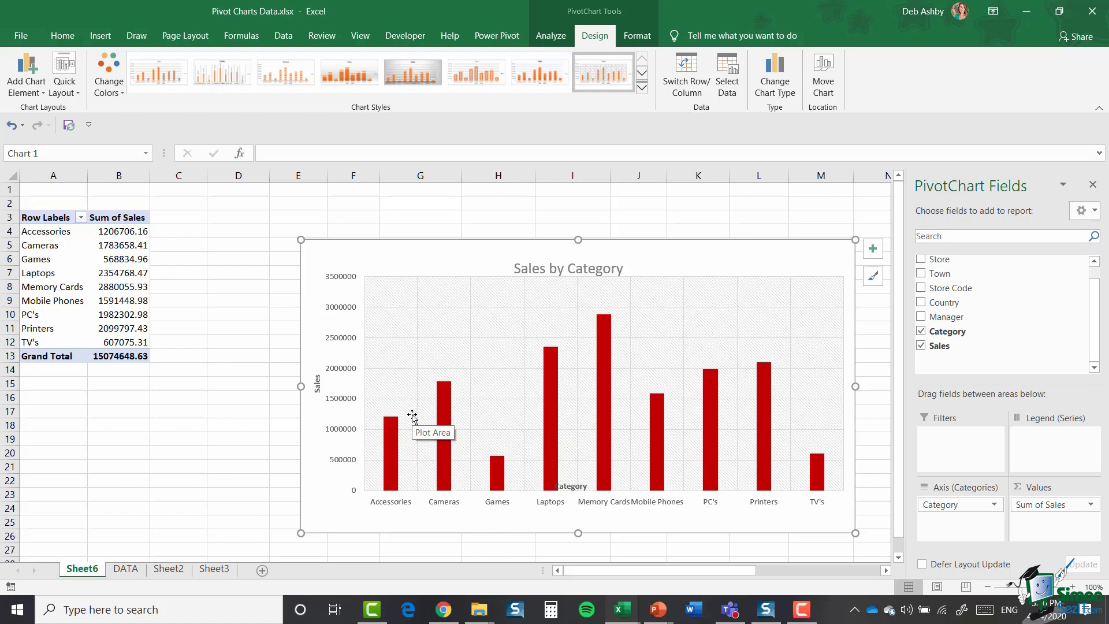
Nudge the chart title higher and move the Category axis title below the labels.
click(583, 270)
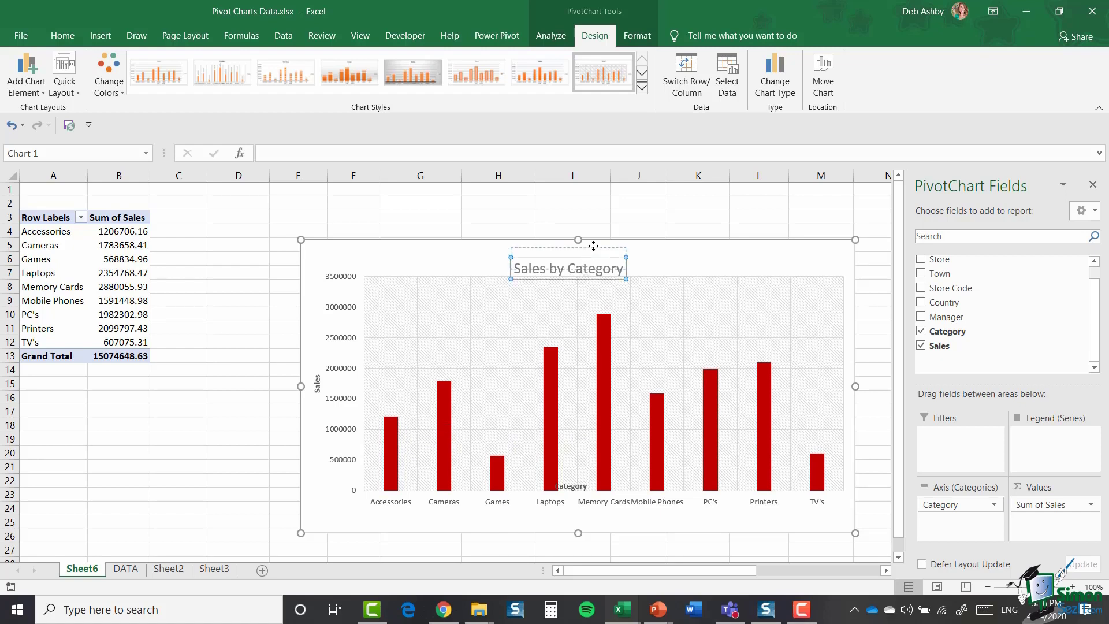
drag(594, 246, 594, 246)
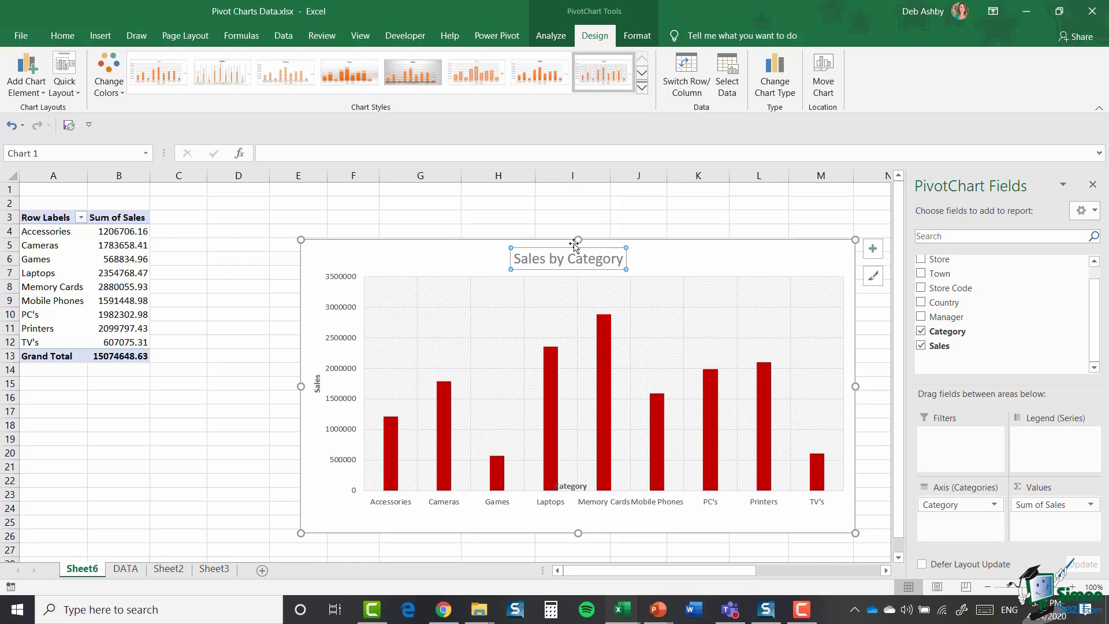
click(575, 483)
drag(576, 479, 575, 511)
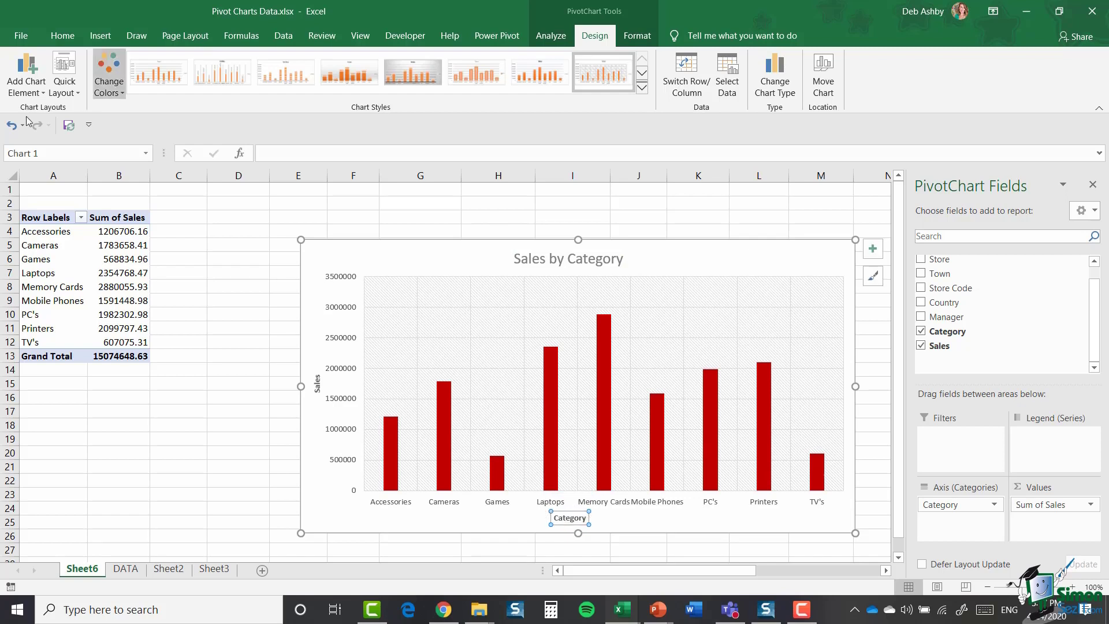
Add Outside End data labels showing each bar's sales total.
click(33, 91)
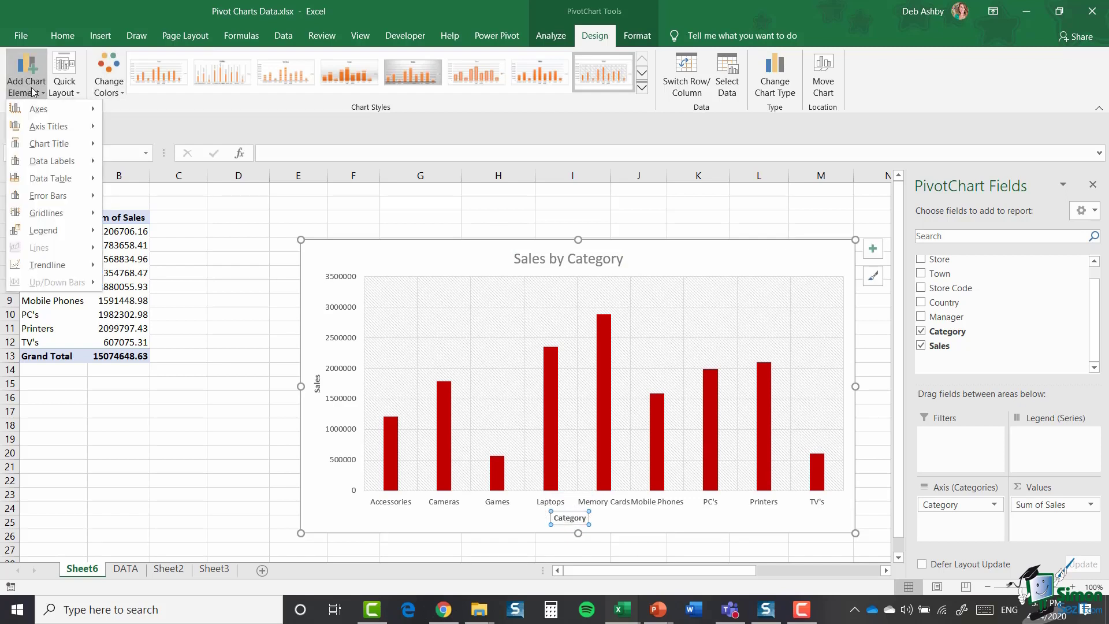
mouse_move(60, 166)
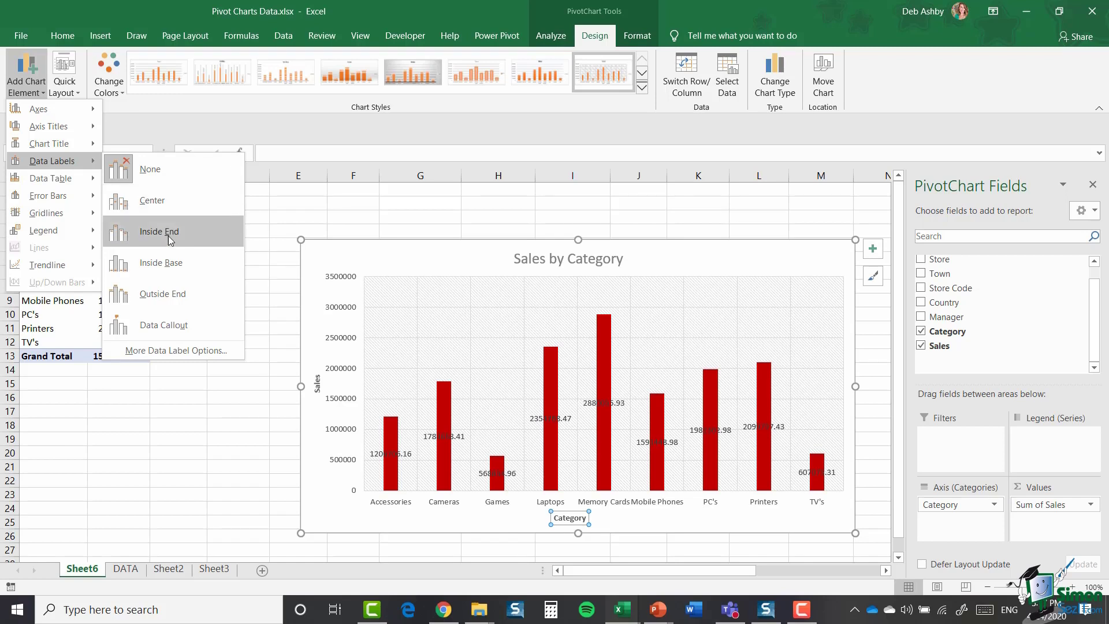
click(169, 293)
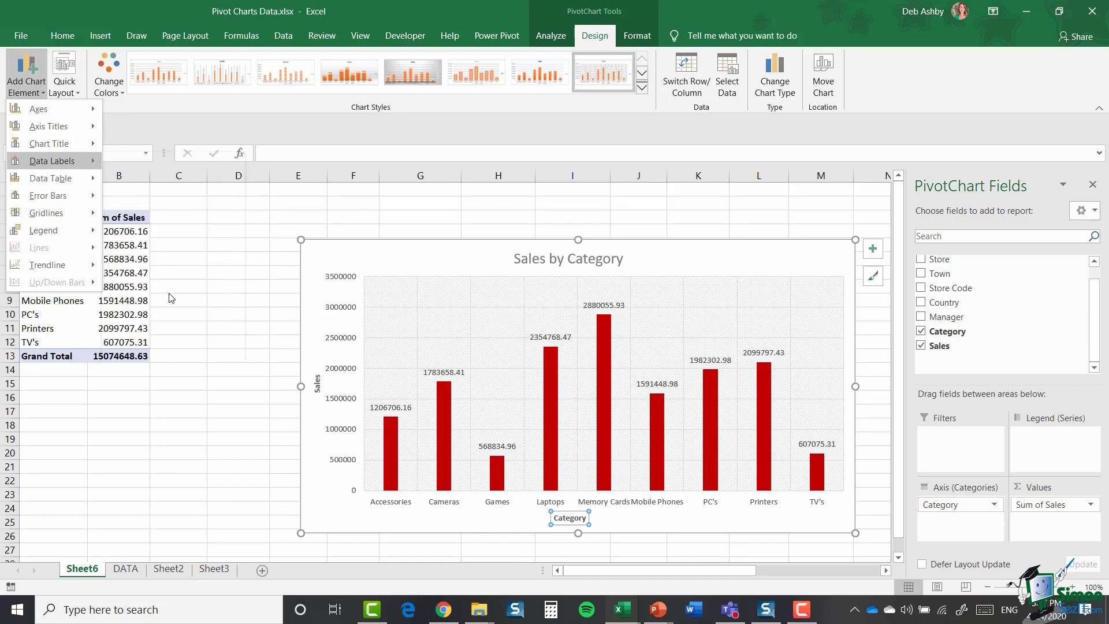
click(461, 242)
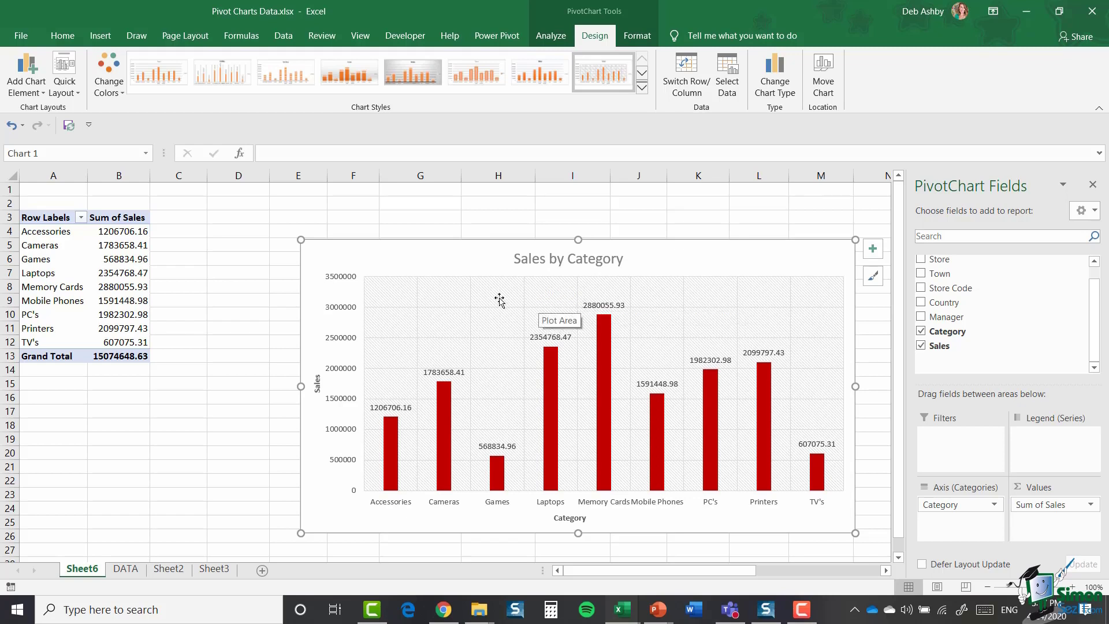
Fill the plot area with Green, Accent 6, Lighter 80% and move the chart up-right.
click(484, 285)
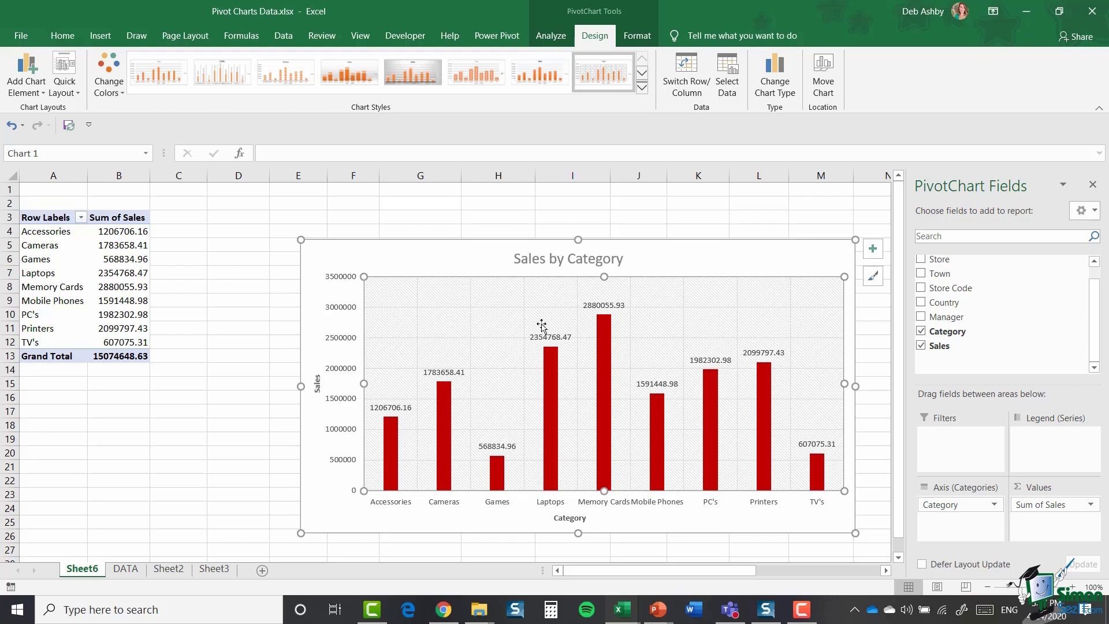
click(637, 37)
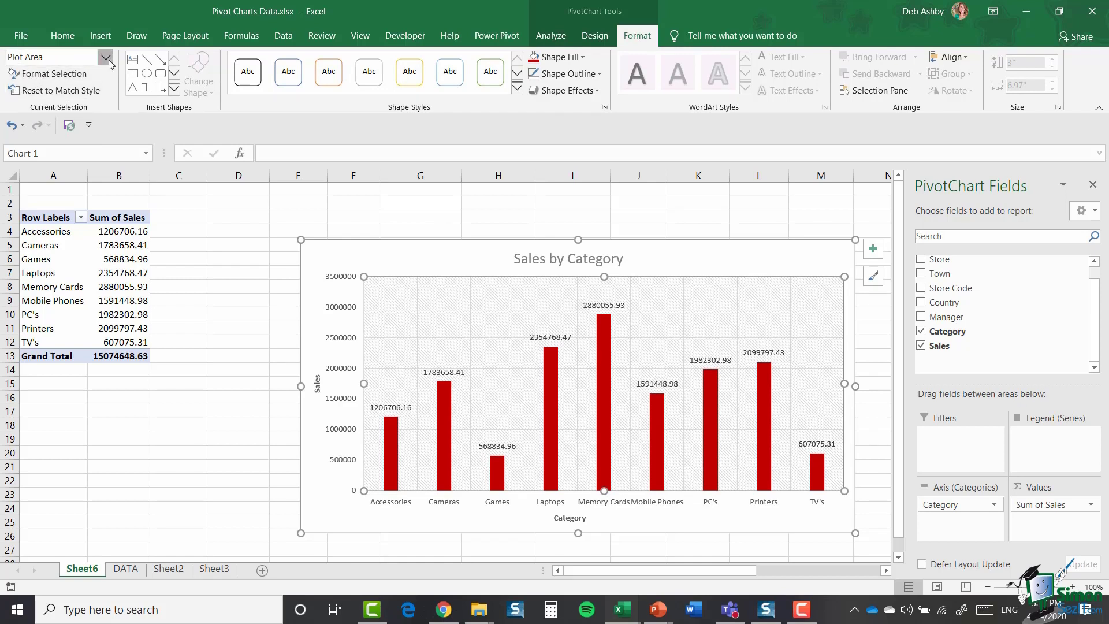
click(108, 59)
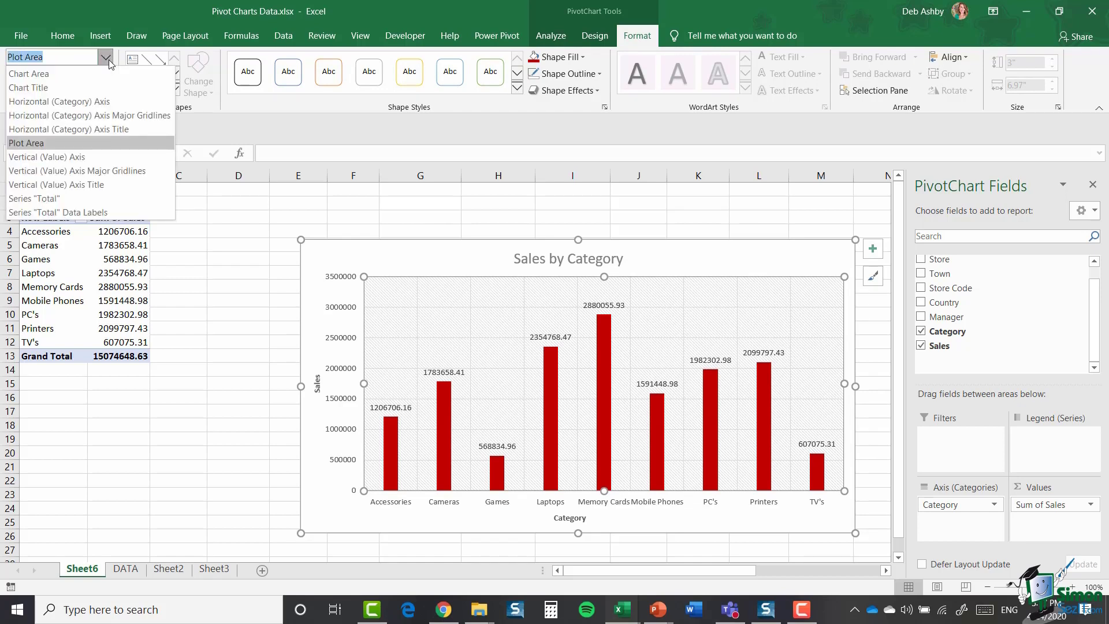
click(55, 90)
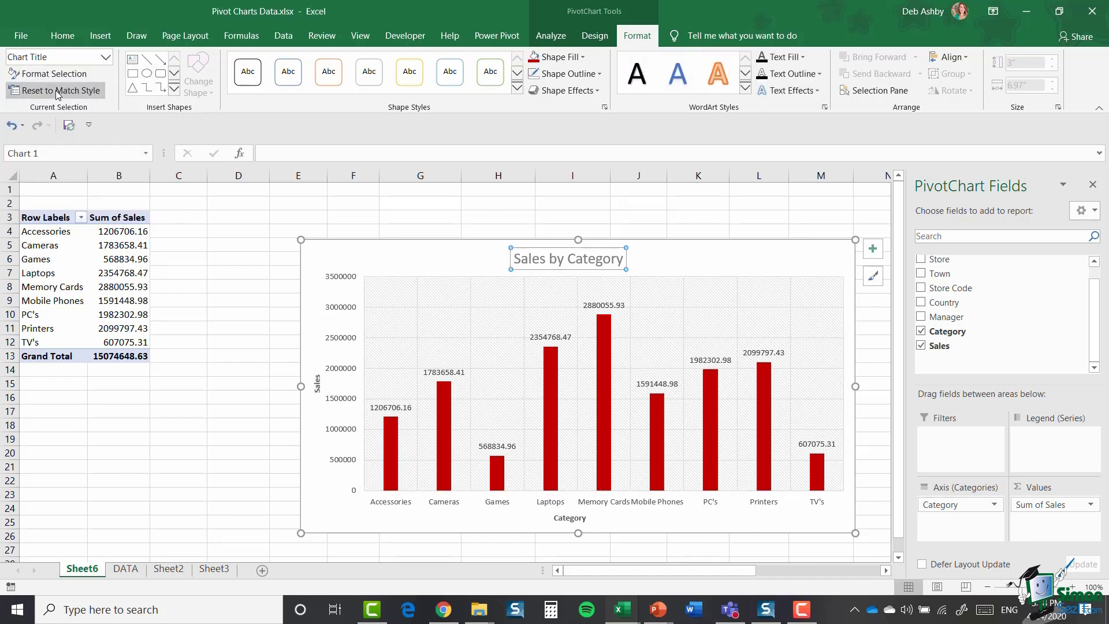
click(105, 57)
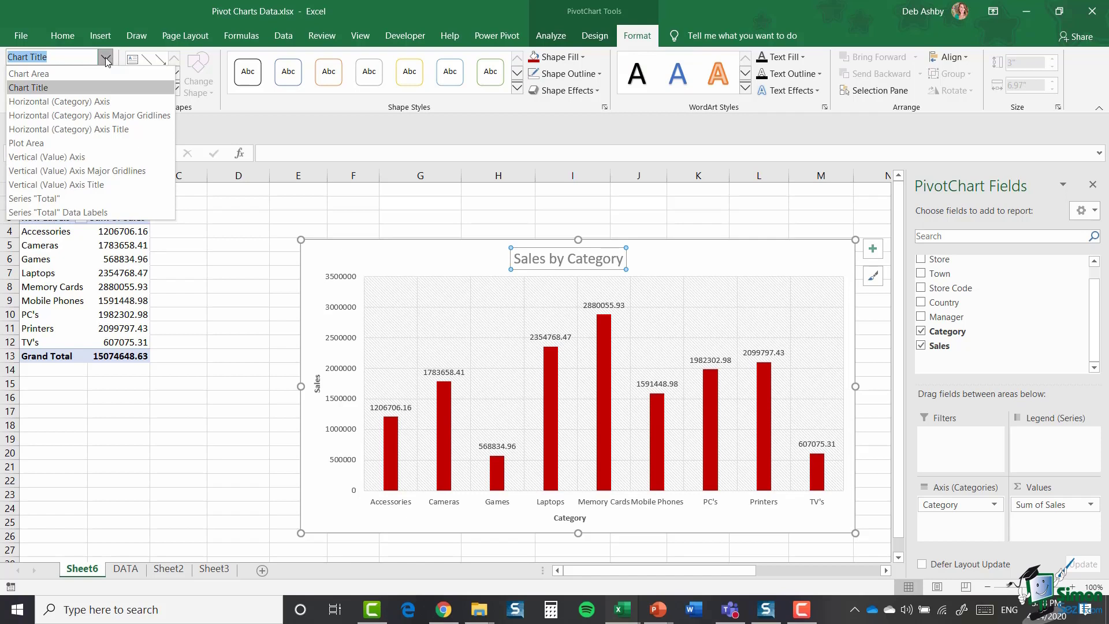
click(78, 73)
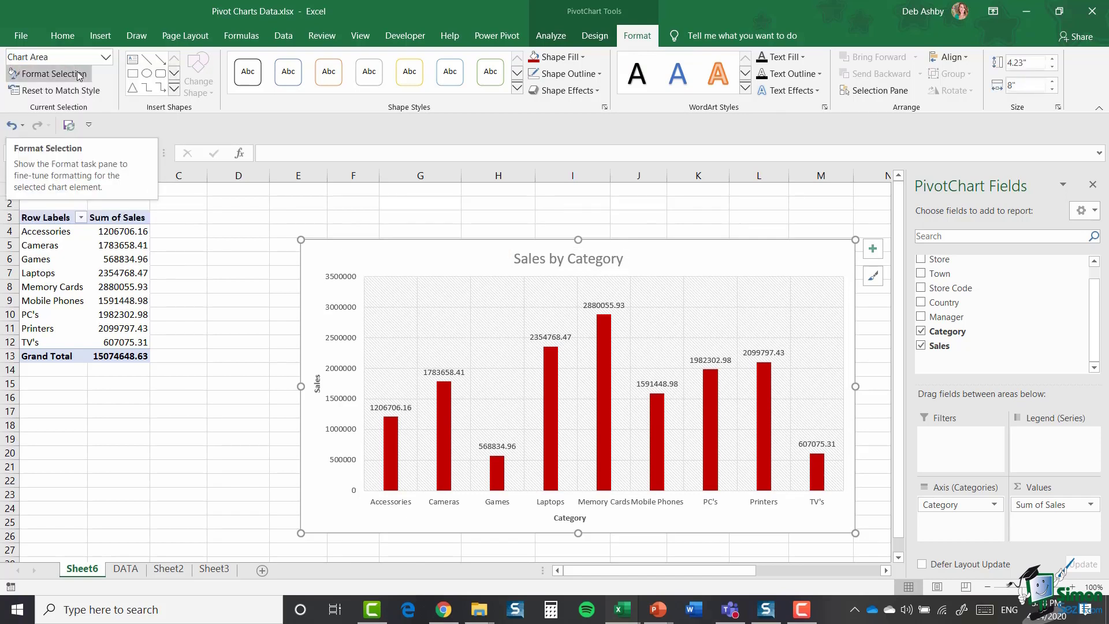
click(104, 58)
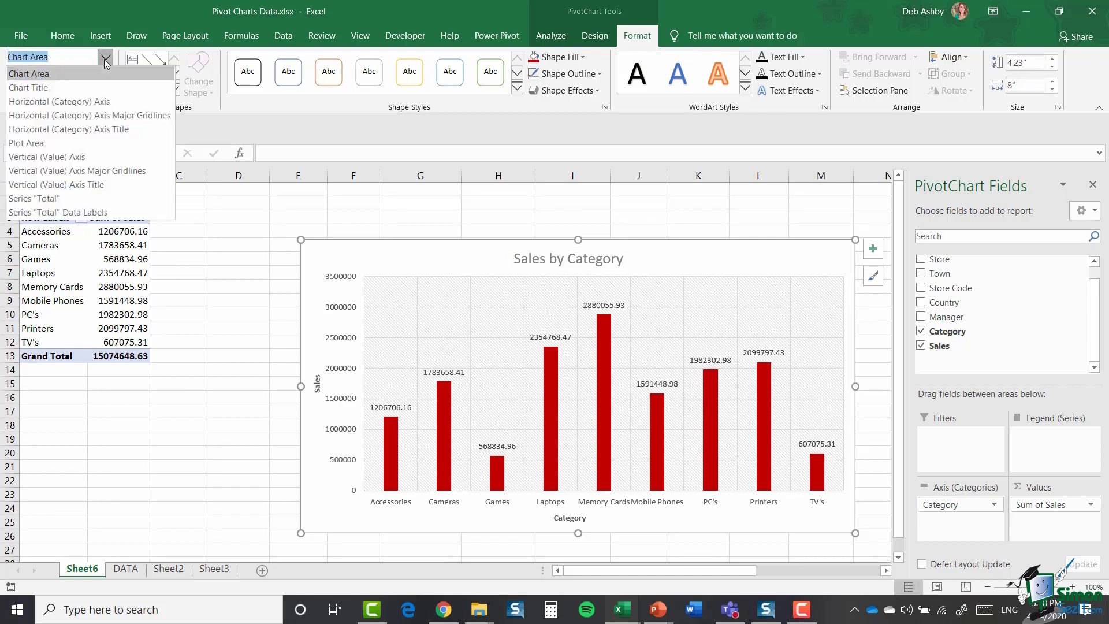
click(43, 144)
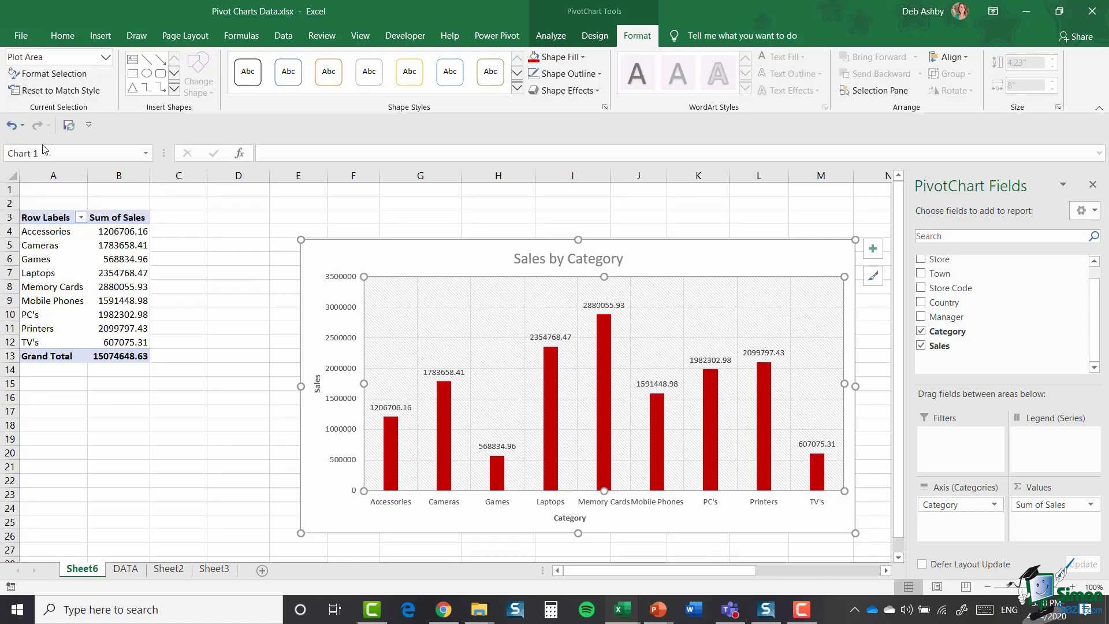
click(582, 57)
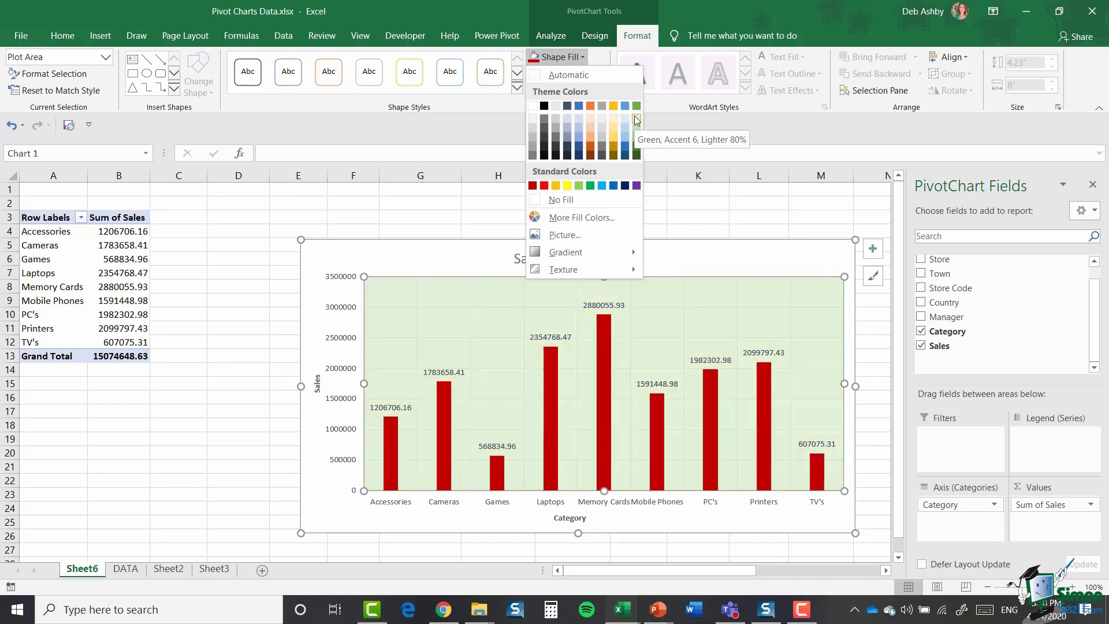
click(637, 119)
drag(715, 240, 725, 202)
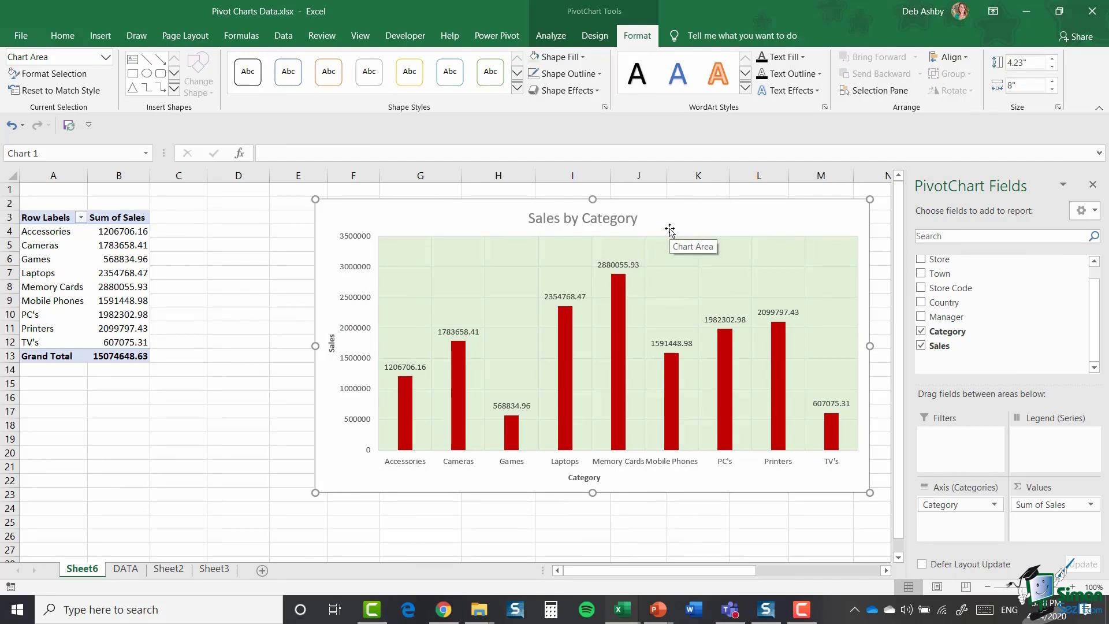
Insert Town and Manager slicers and stack them left of the chart beside the pivot table.
click(551, 37)
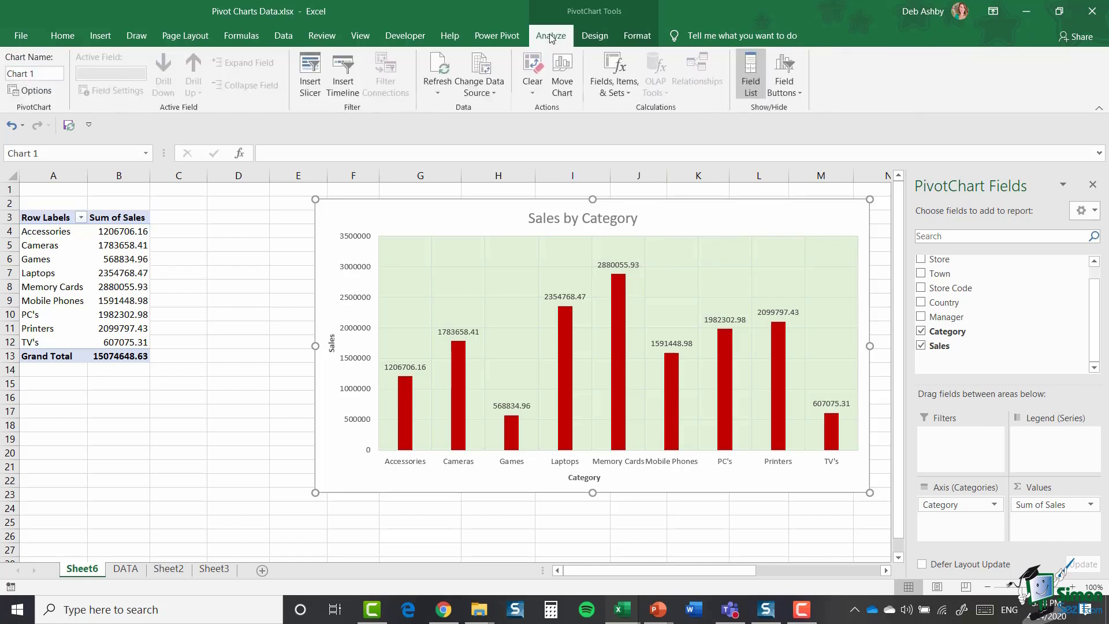
click(310, 85)
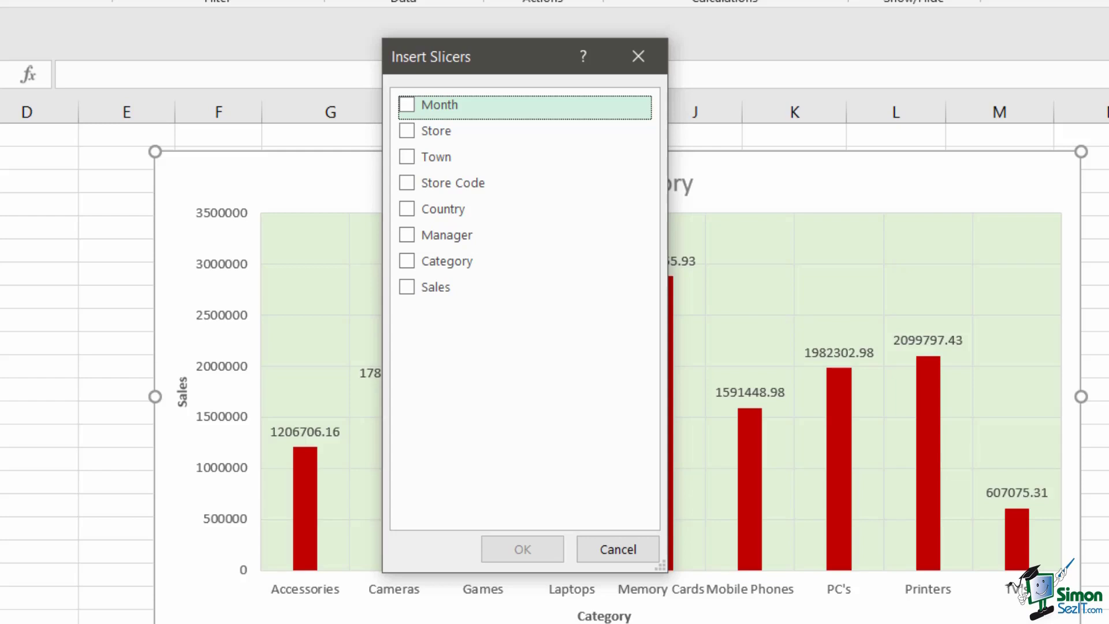
click(408, 160)
click(407, 236)
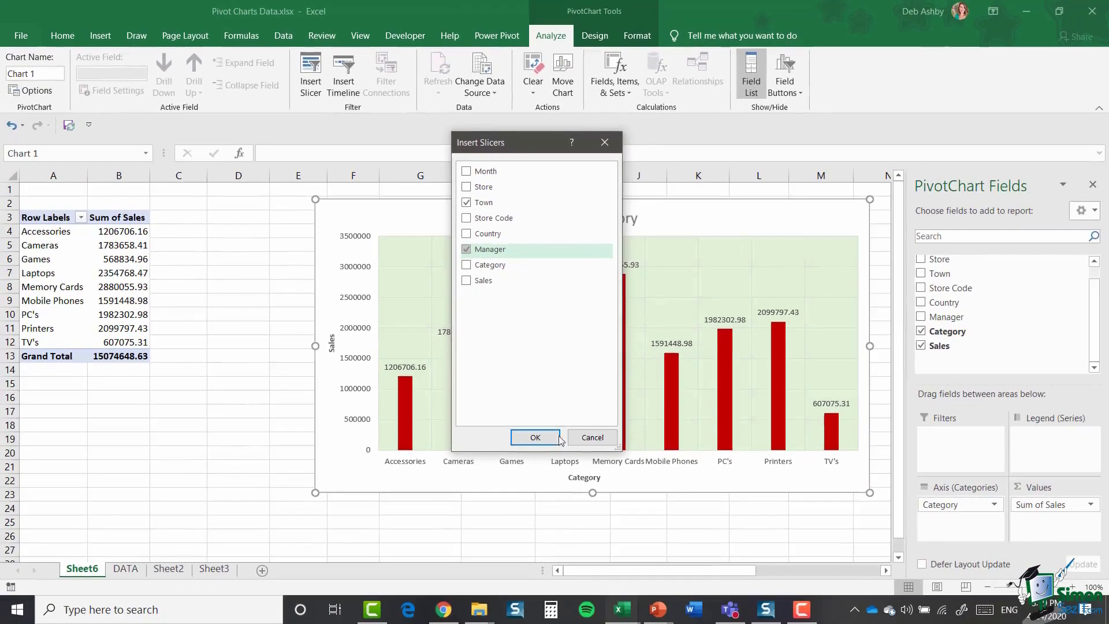
click(535, 437)
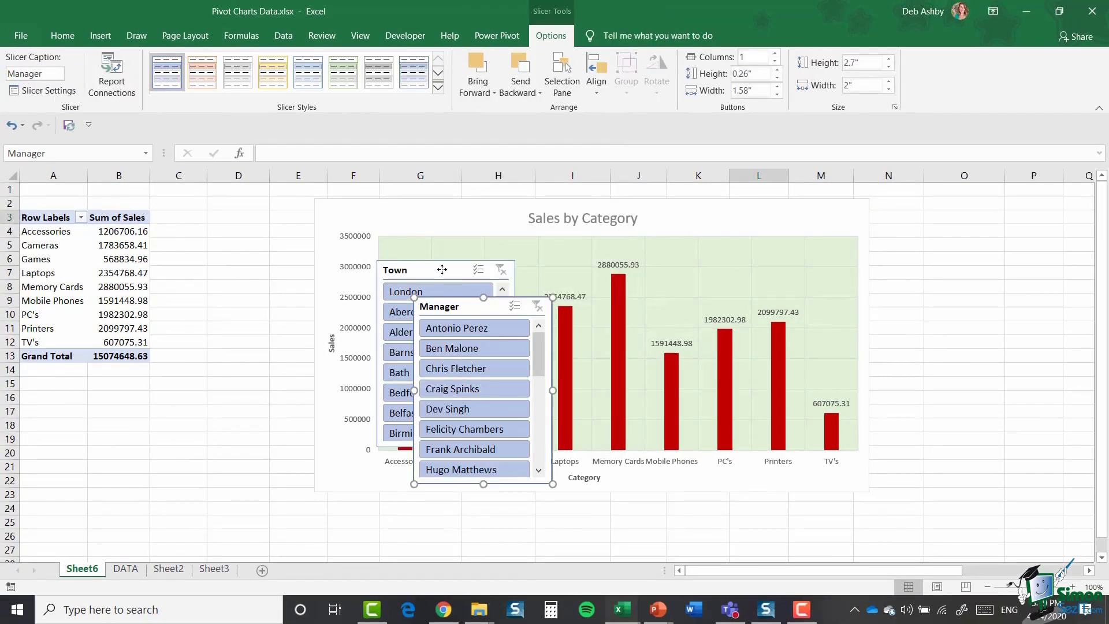
drag(442, 269, 236, 204)
drag(472, 307, 230, 398)
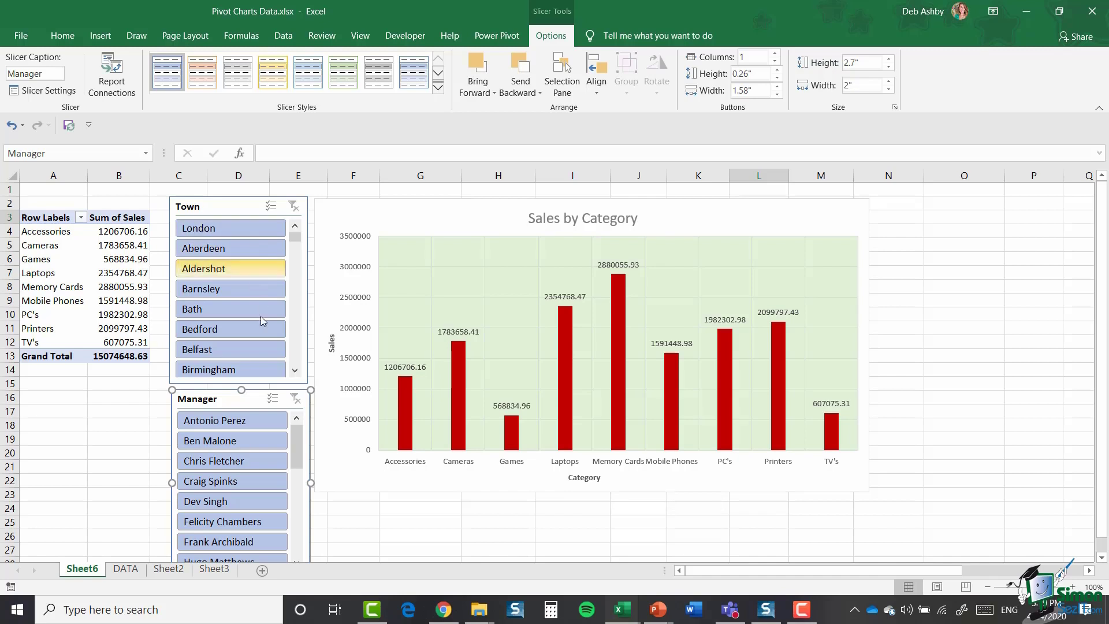
click(234, 228)
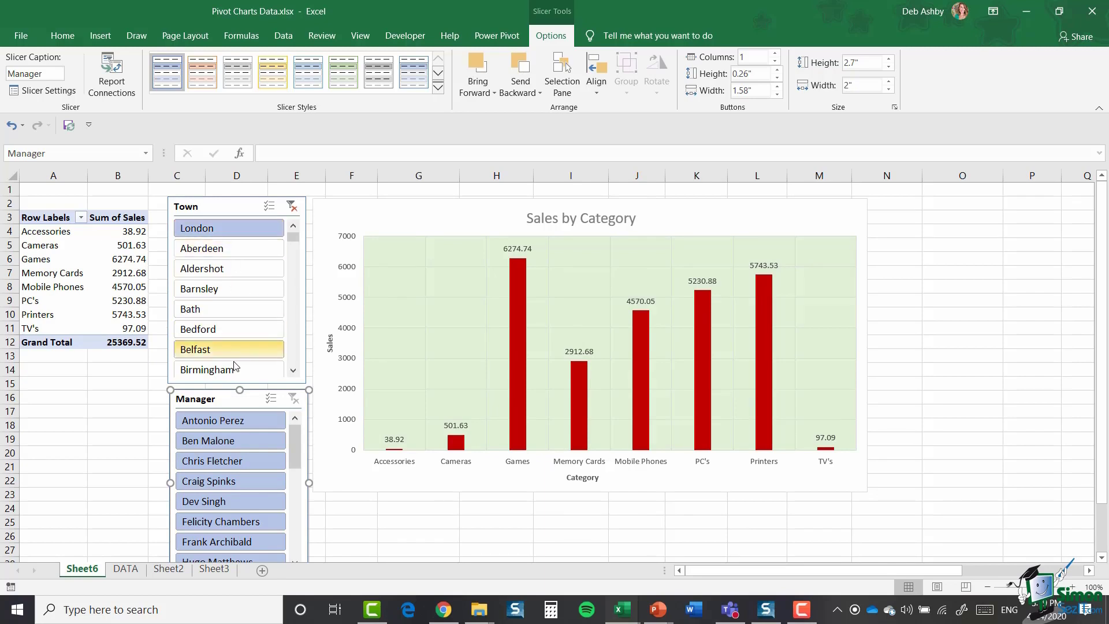
ctrl+click(278, 272)
ctrl+click(267, 310)
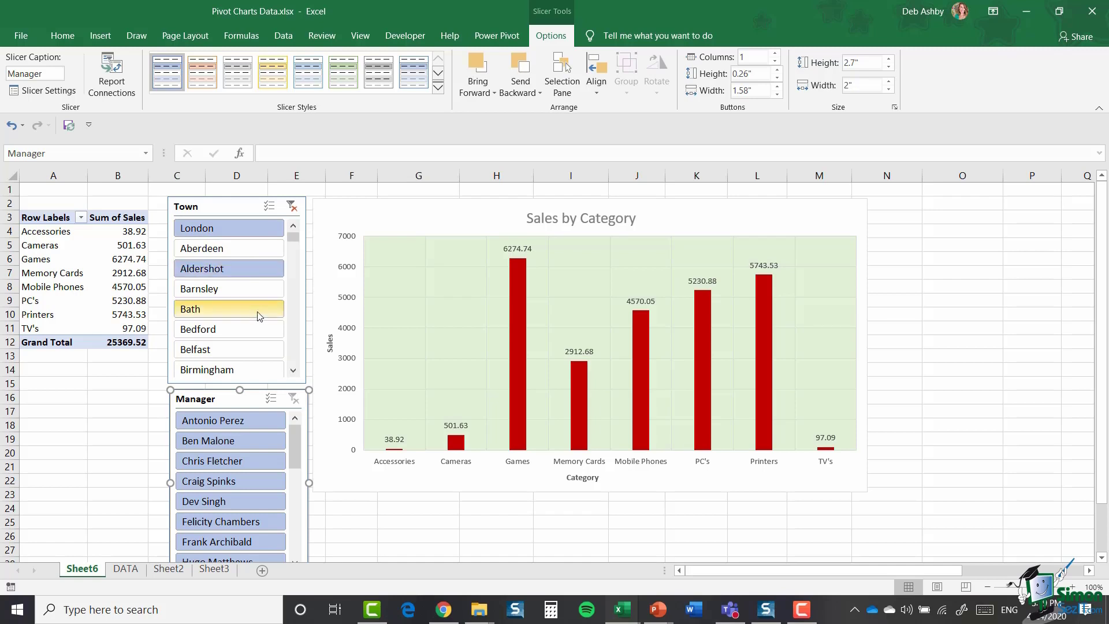
ctrl+click(264, 350)
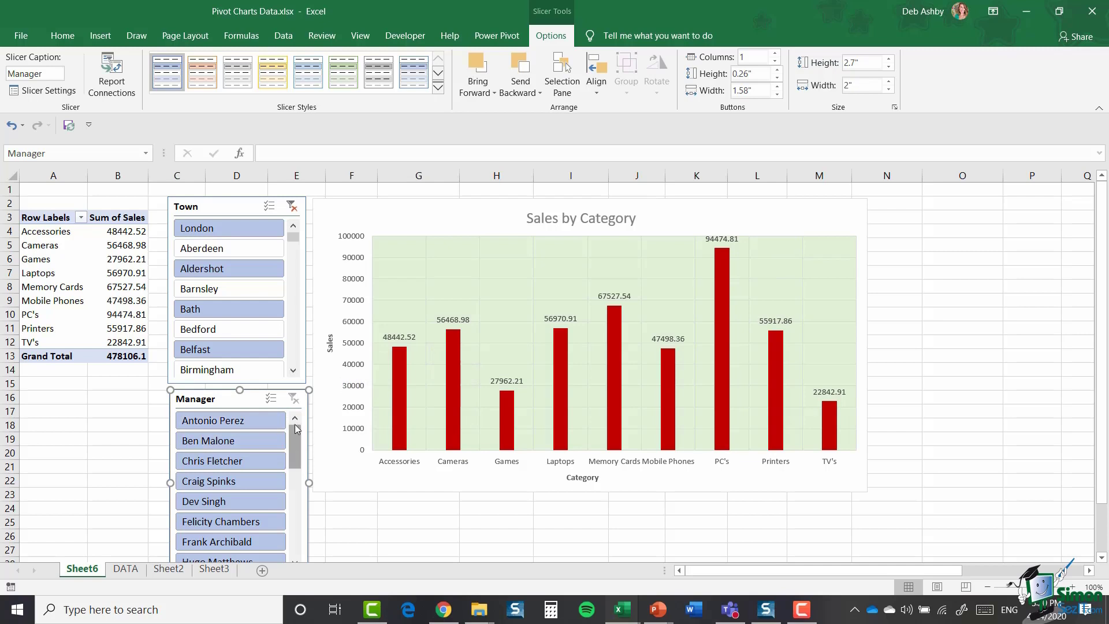
click(223, 443)
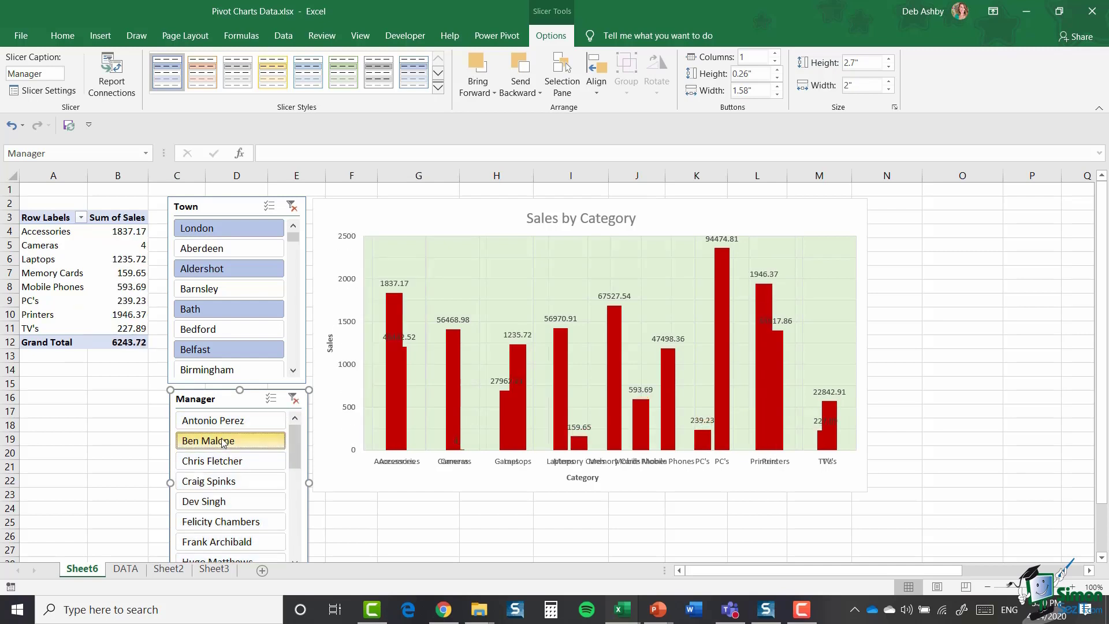
ctrl+click(240, 482)
ctrl+click(253, 523)
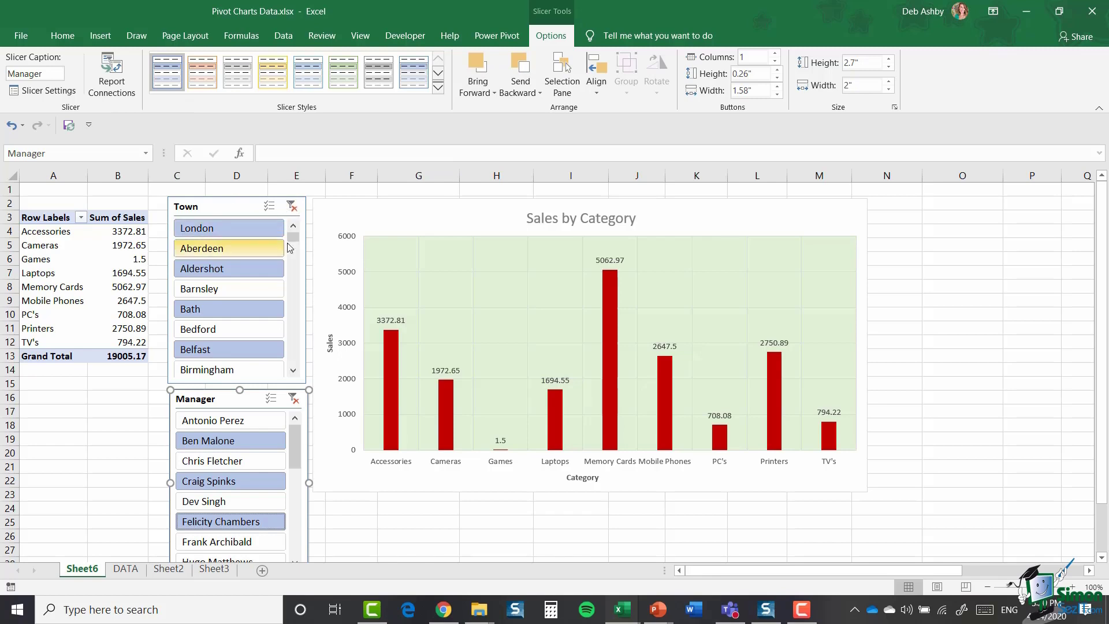
click(291, 207)
click(293, 398)
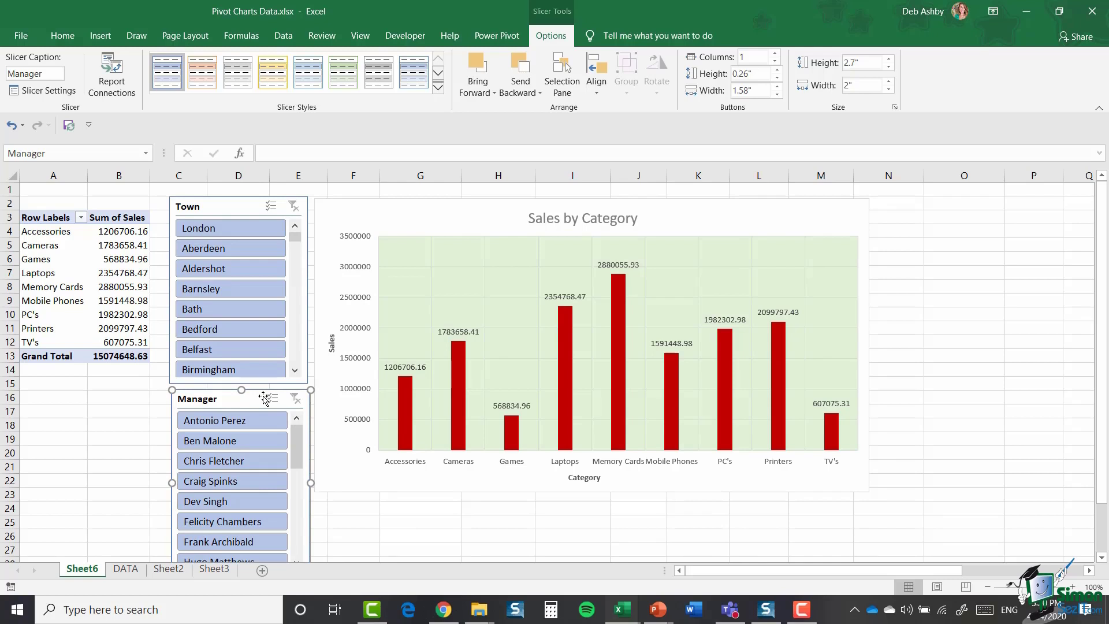
Insert a Month timeline for the PivotChart, showing All Periods across 2017.
click(792, 214)
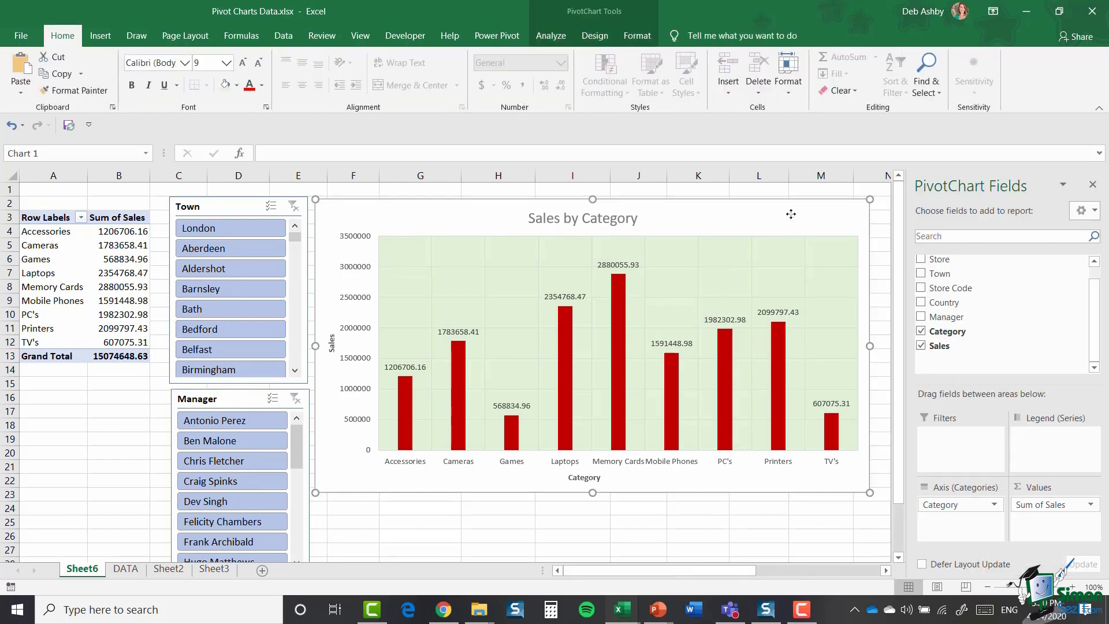
click(564, 38)
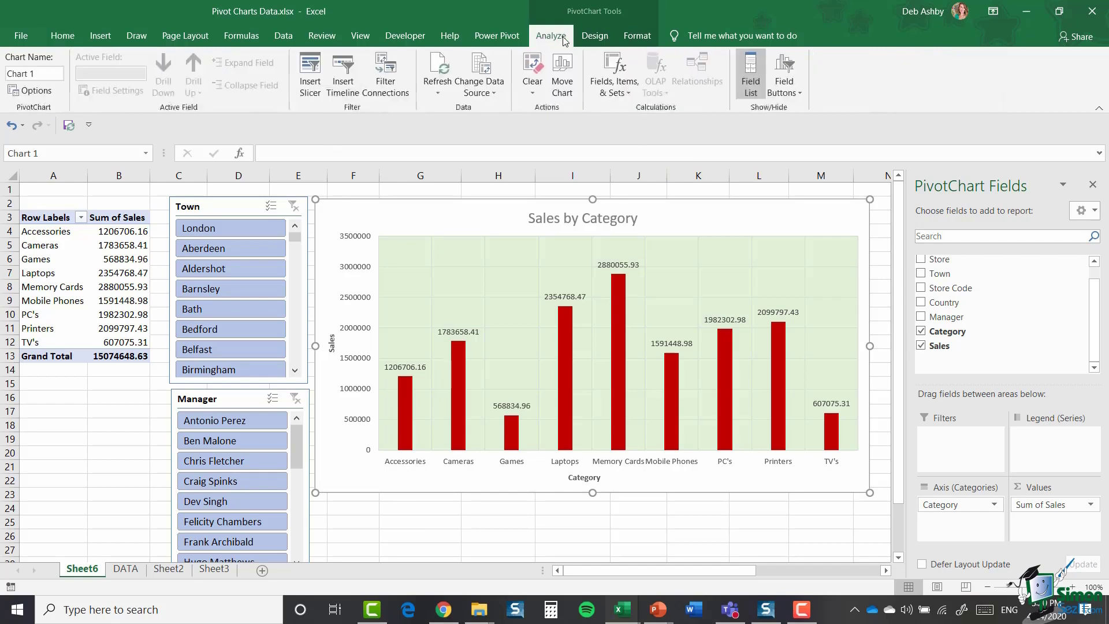
click(351, 84)
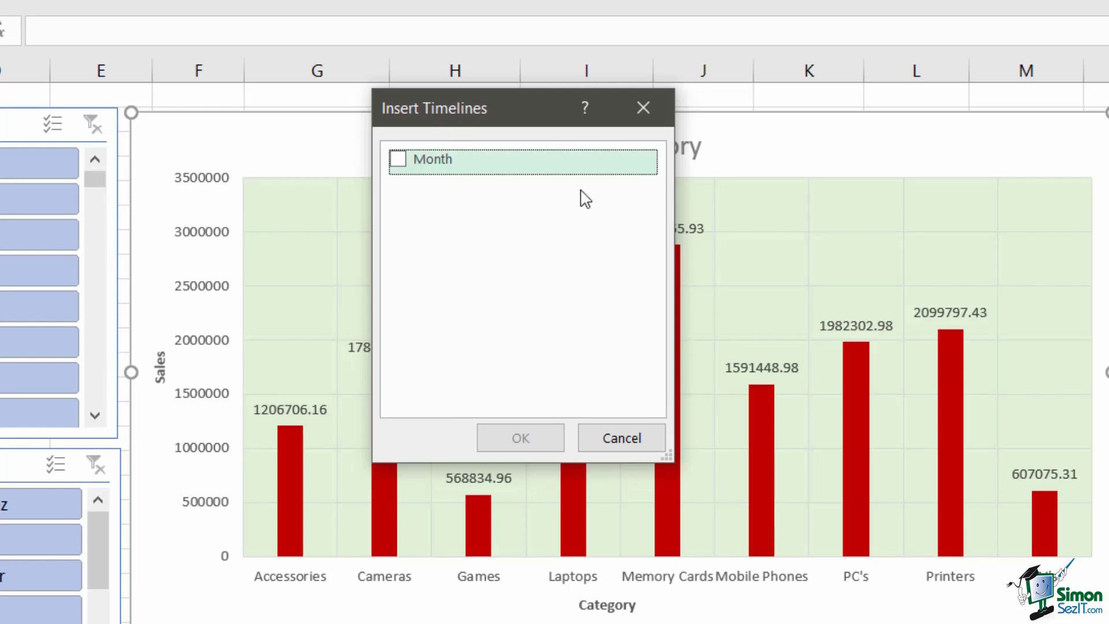
click(398, 157)
click(520, 438)
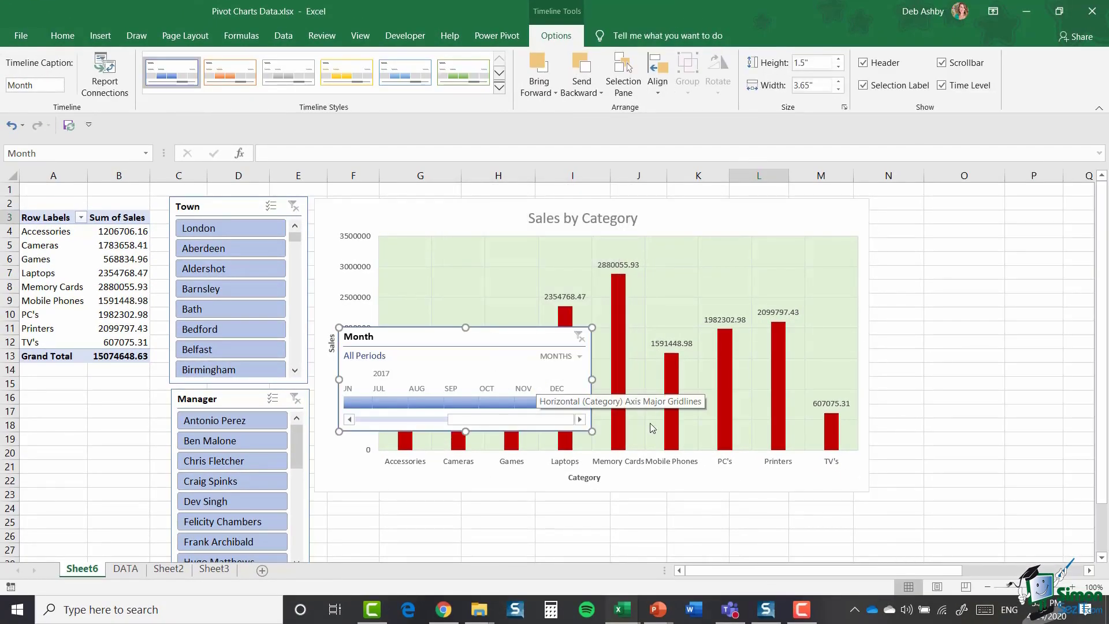
scroll(911, 453, down, 2)
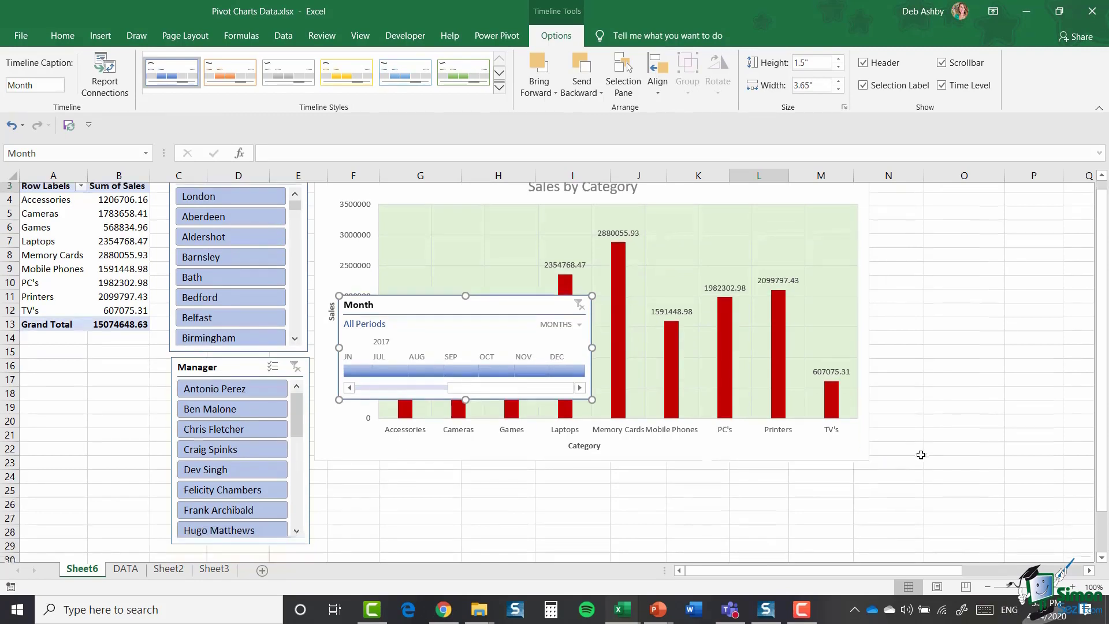
Move the Month timeline below the chart and widen it to 8.02 inches.
drag(500, 255, 477, 426)
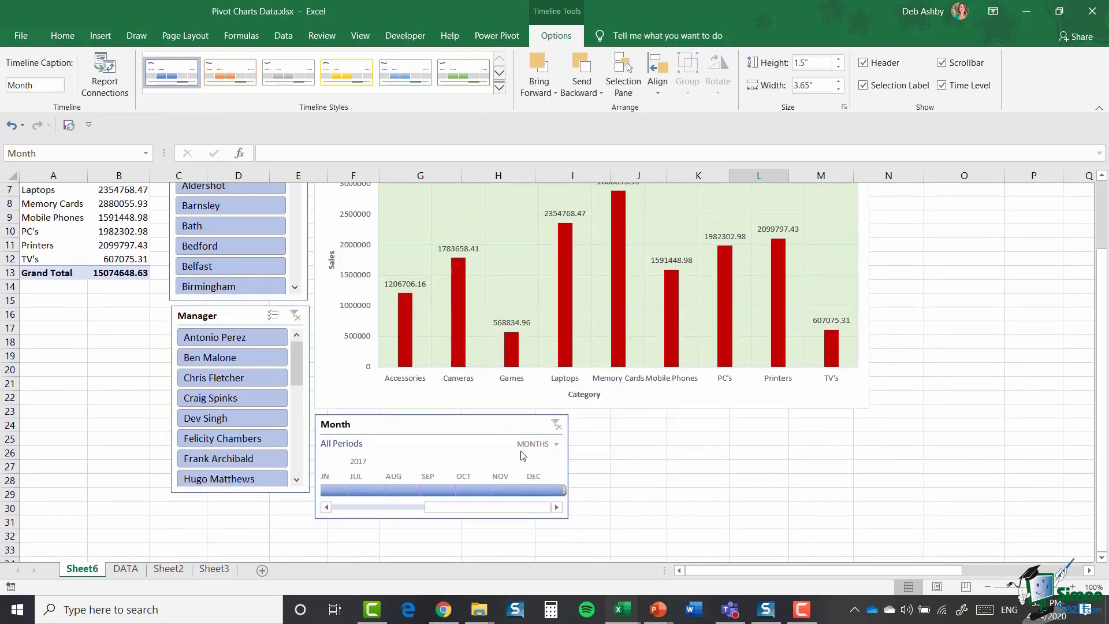
drag(569, 467, 872, 475)
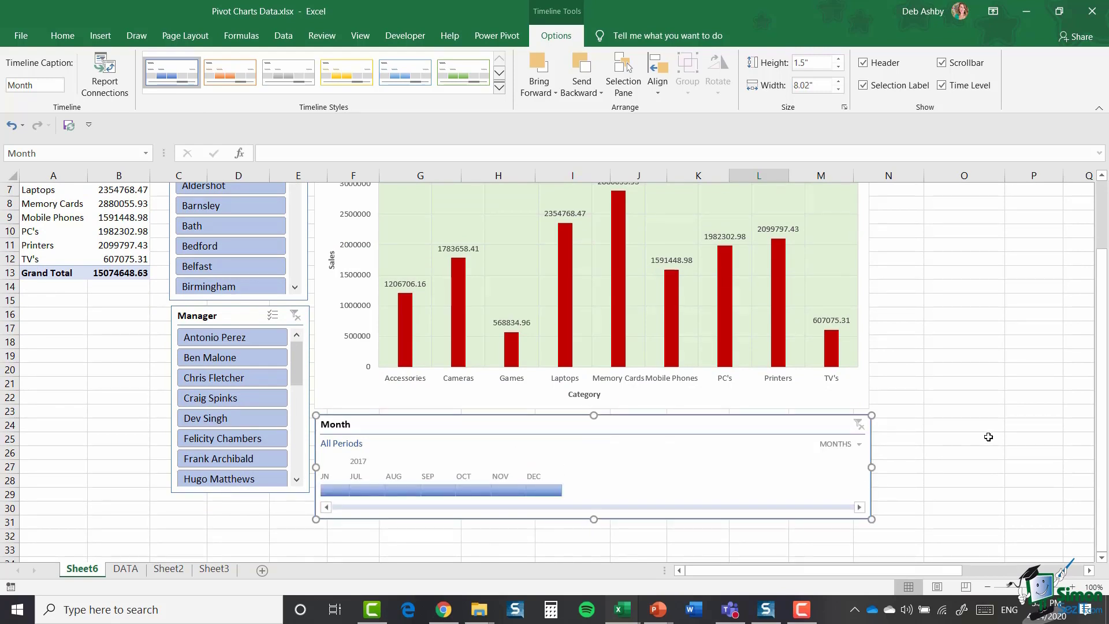
scroll(987, 433, up, 1)
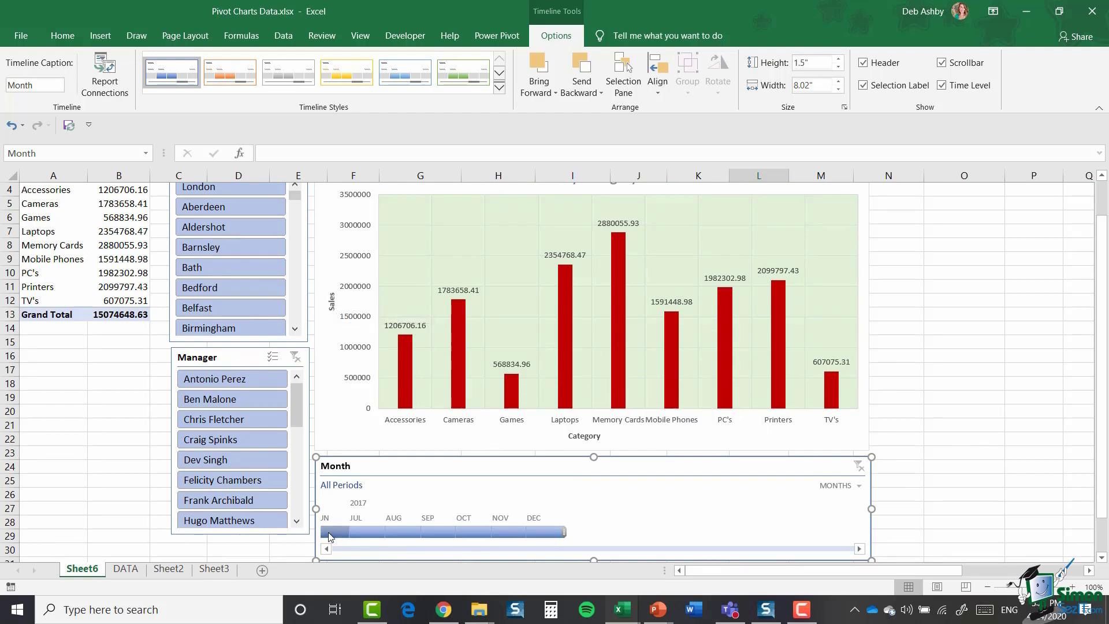
drag(330, 535, 405, 535)
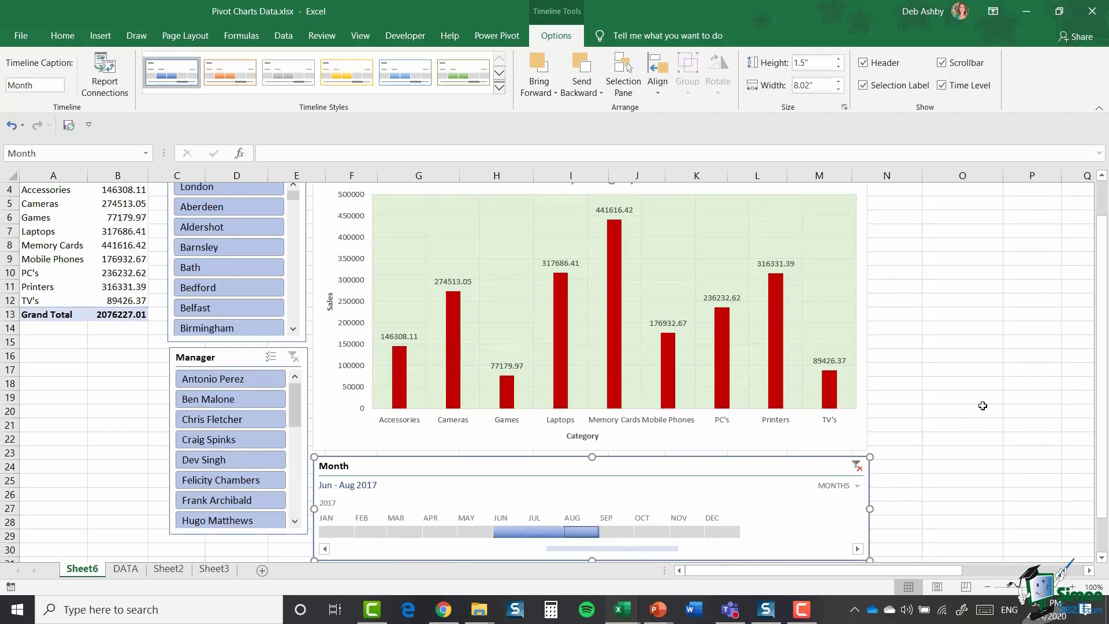
drag(329, 532, 412, 535)
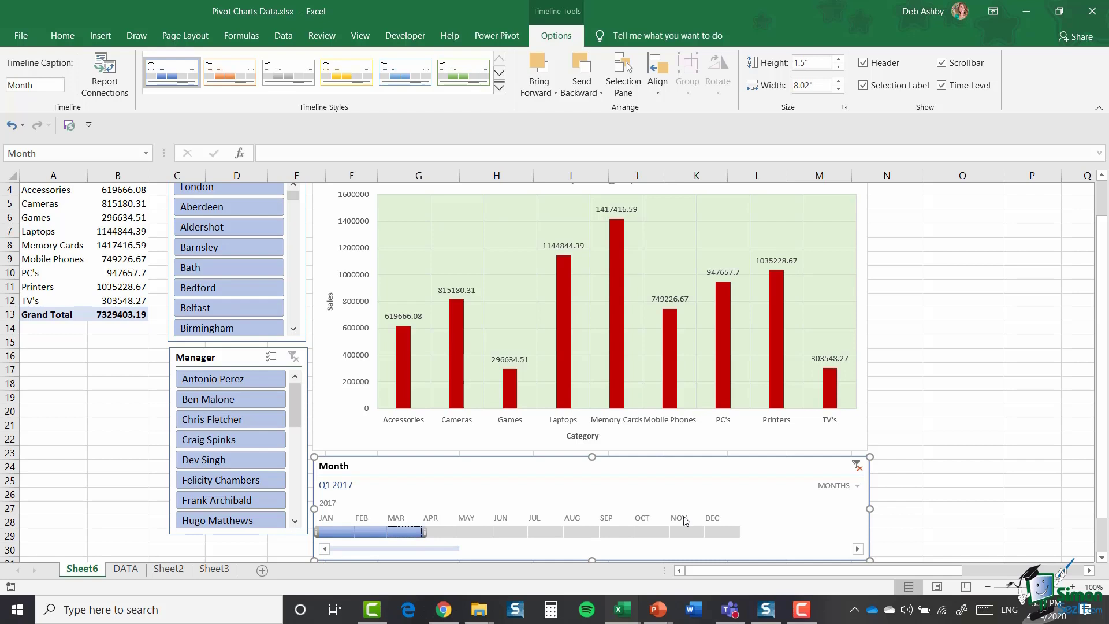
click(857, 465)
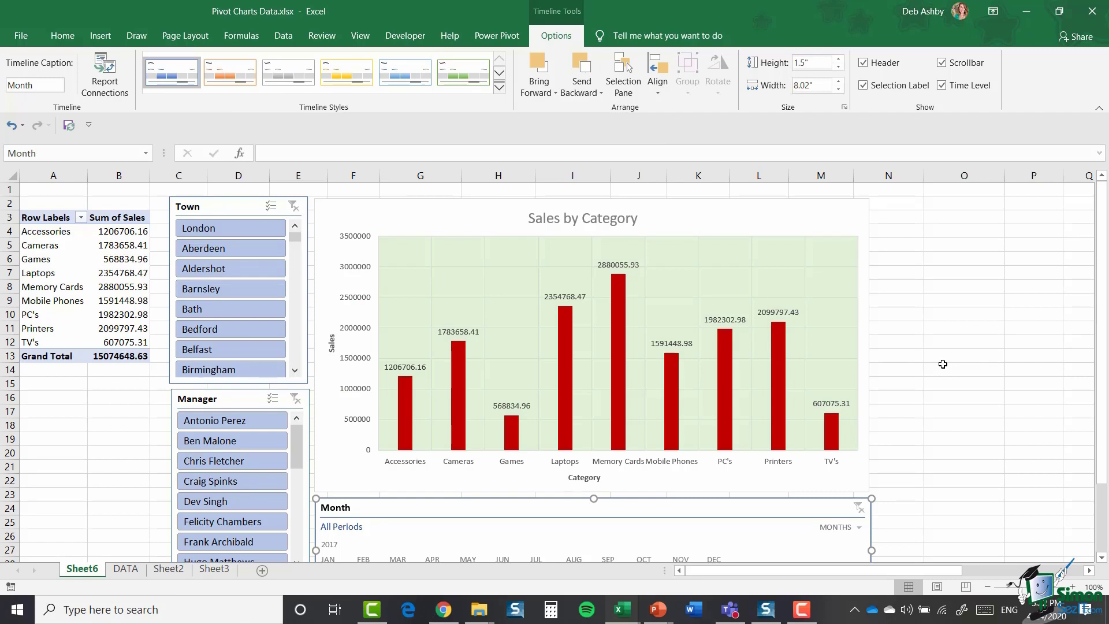
On the DATA sheet, jump to the SalesData table's last row, 21574.
click(126, 569)
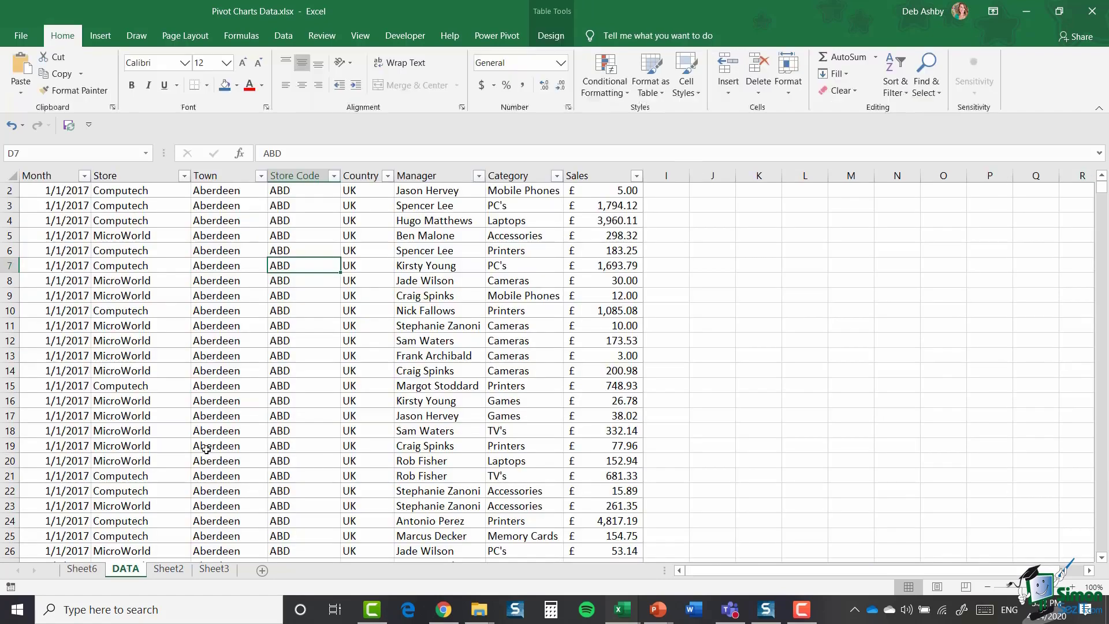
click(303, 297)
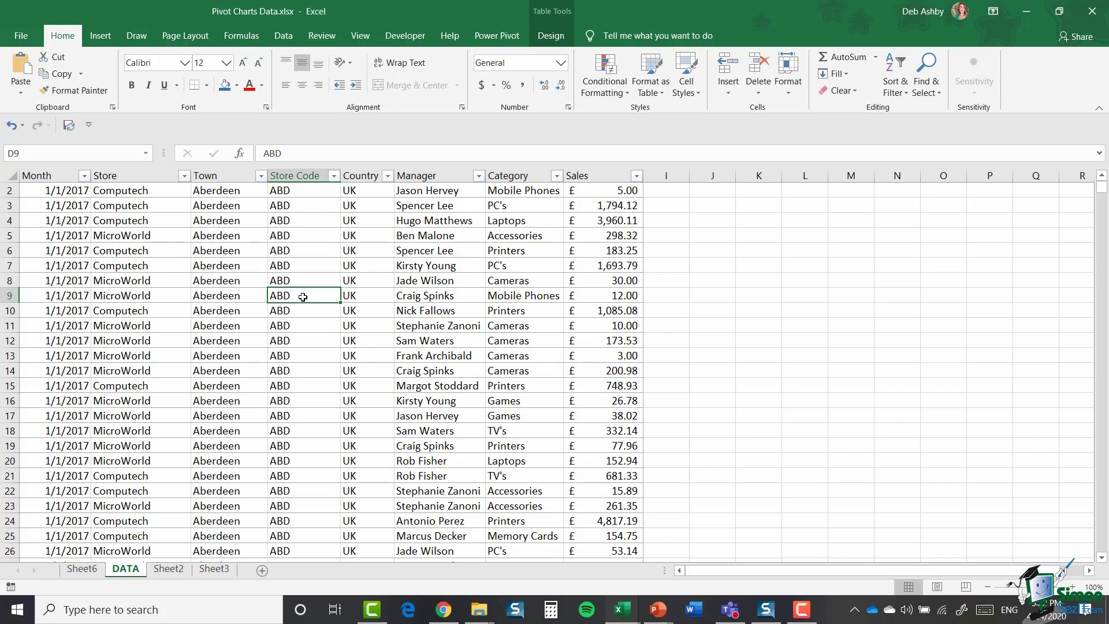
key(ctrl+Down)
scroll(309, 312, down, 2)
scroll(309, 312, down, 2)
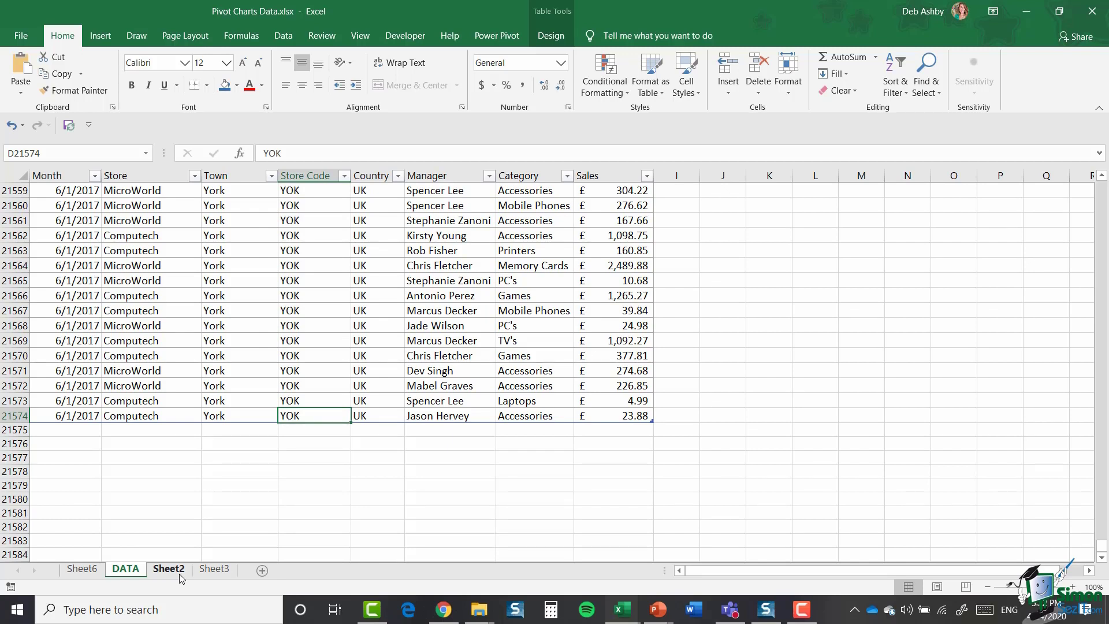
click(320, 330)
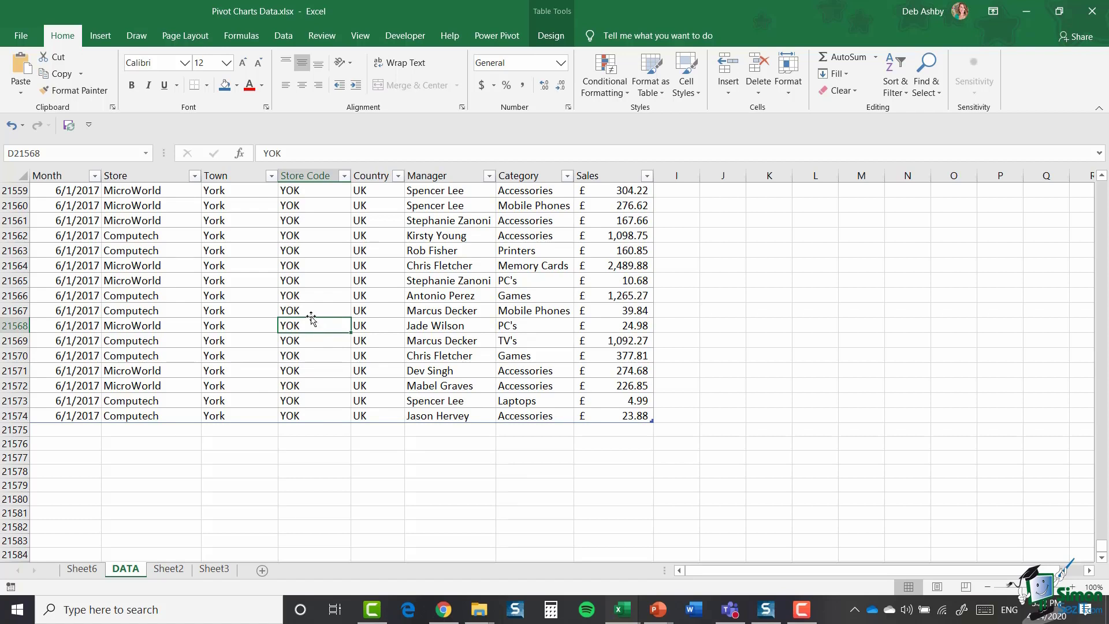
Fill row 21575 with date 6/2/2017, Computech and York from the row above.
click(87, 428)
click(87, 416)
drag(101, 422, 101, 438)
click(139, 416)
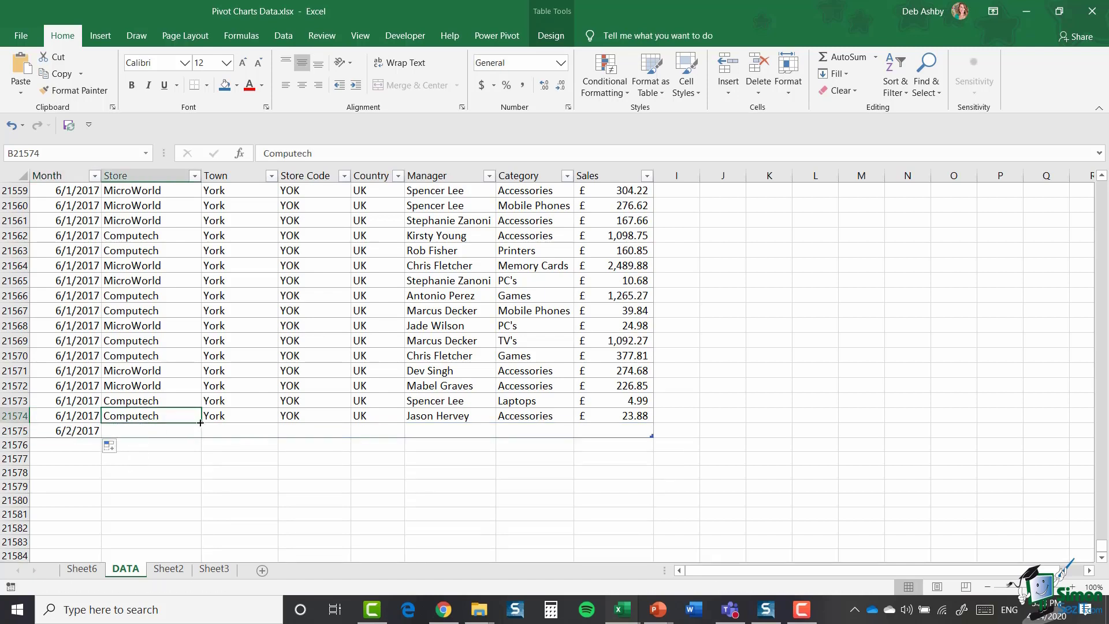
drag(204, 424, 203, 439)
click(230, 415)
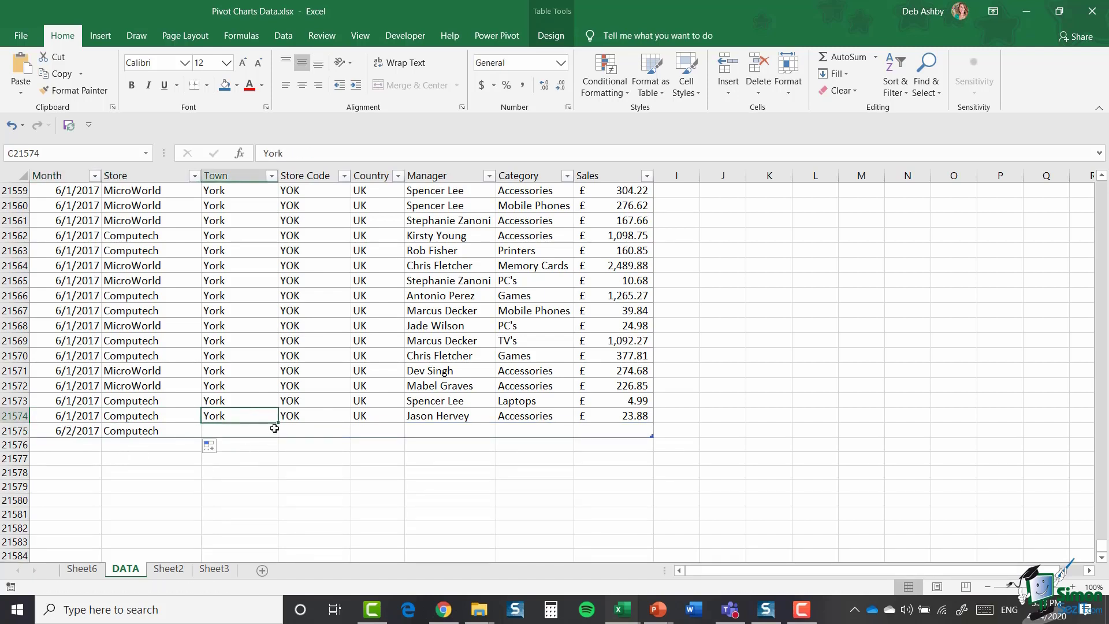
drag(278, 424, 406, 442)
Copy store code YOK, UK, the manager and Accessories down into row 21575.
click(306, 416)
click(379, 417)
click(430, 416)
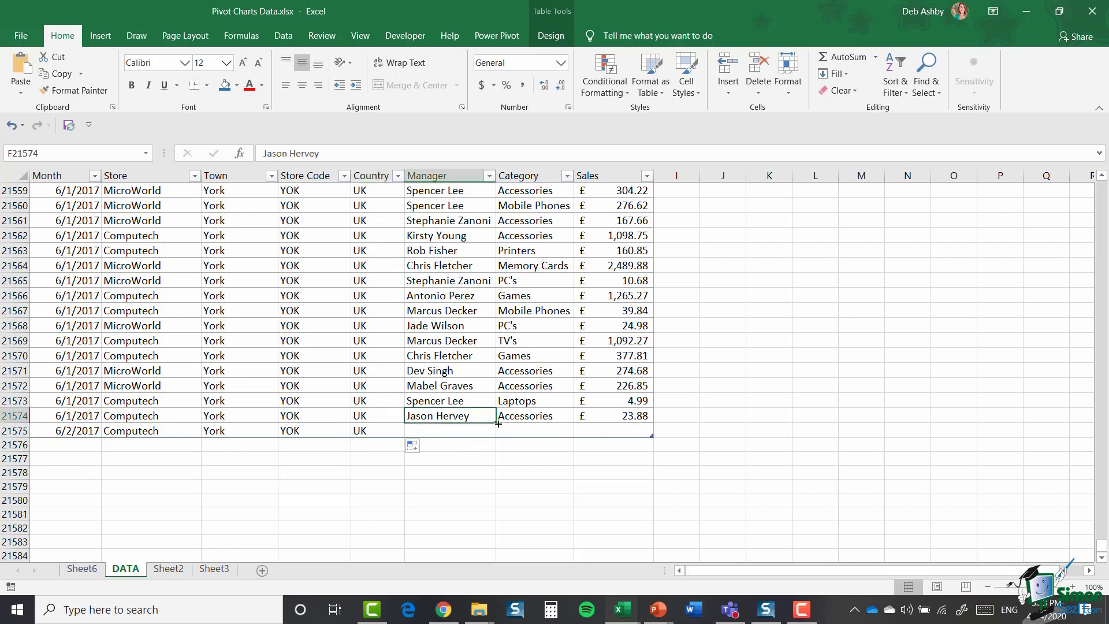
drag(496, 426, 496, 434)
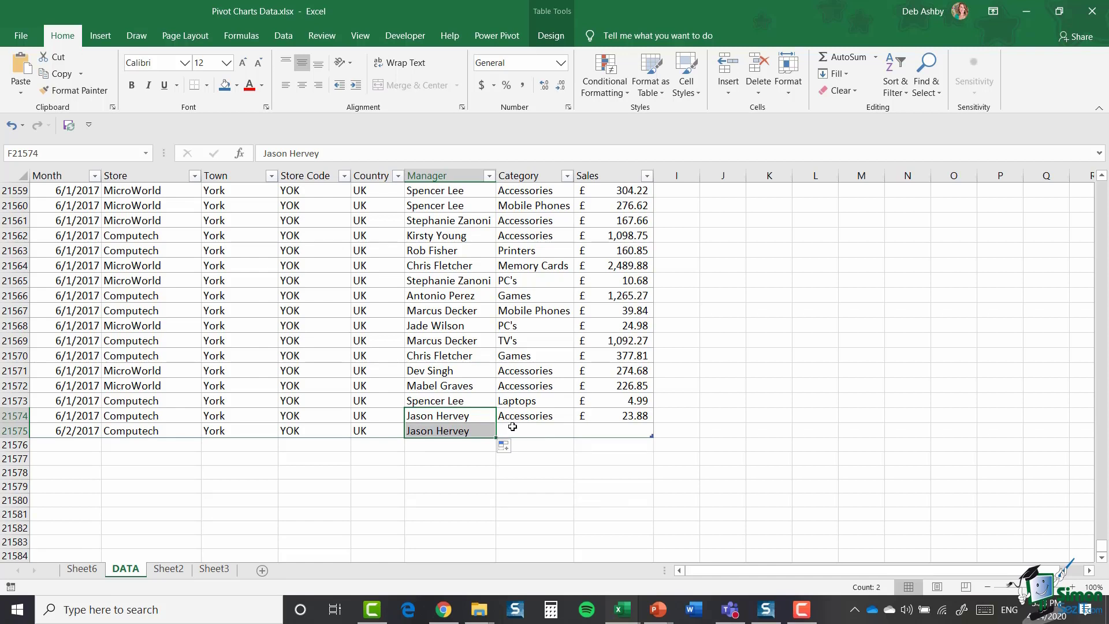
click(545, 416)
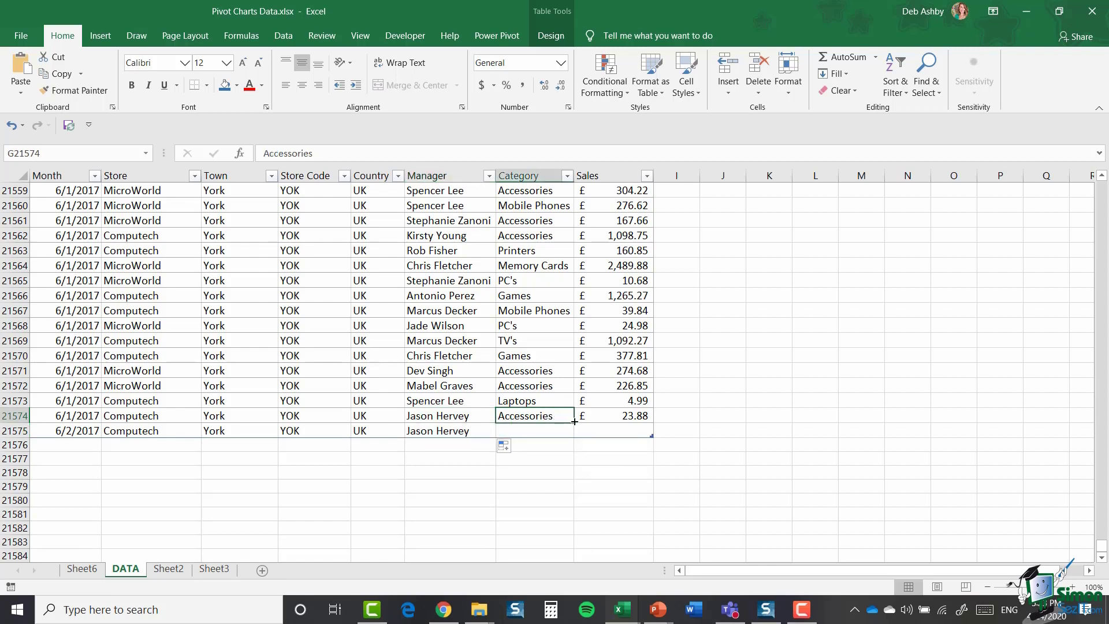
drag(573, 423, 571, 438)
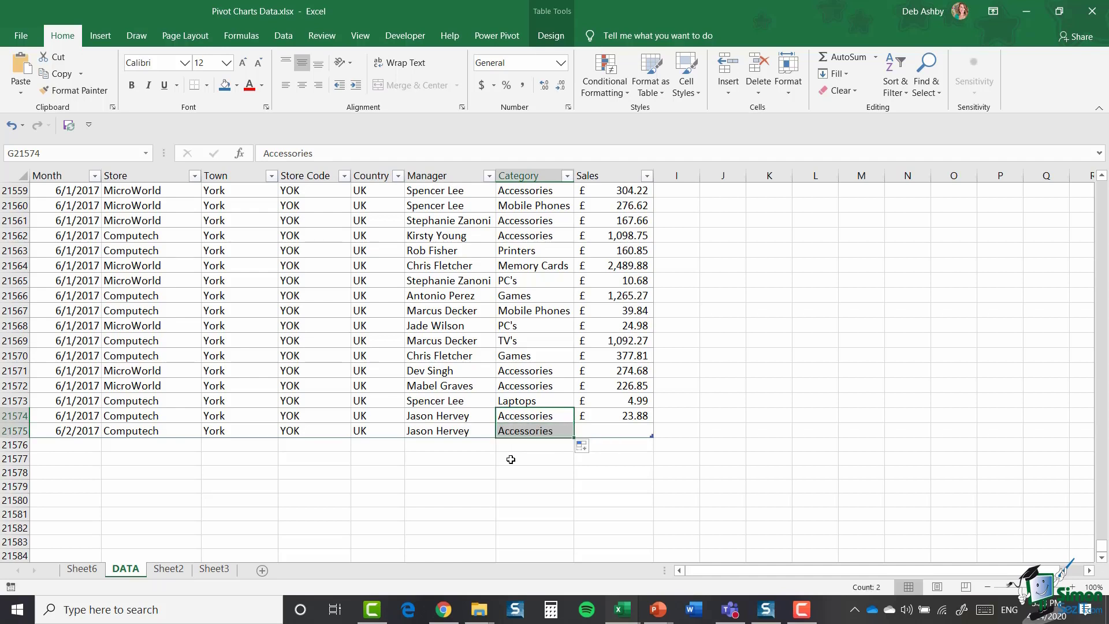
Enter 1,000,000 as the Sales value in H21575.
click(637, 432)
text(1,000)
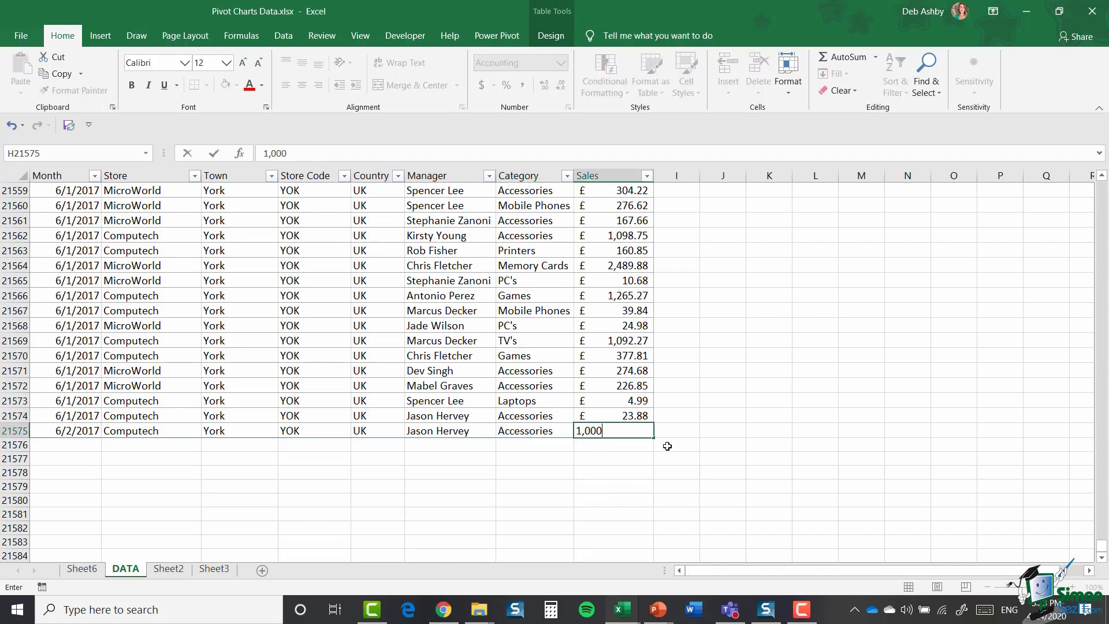
text(,000)
key(Return)
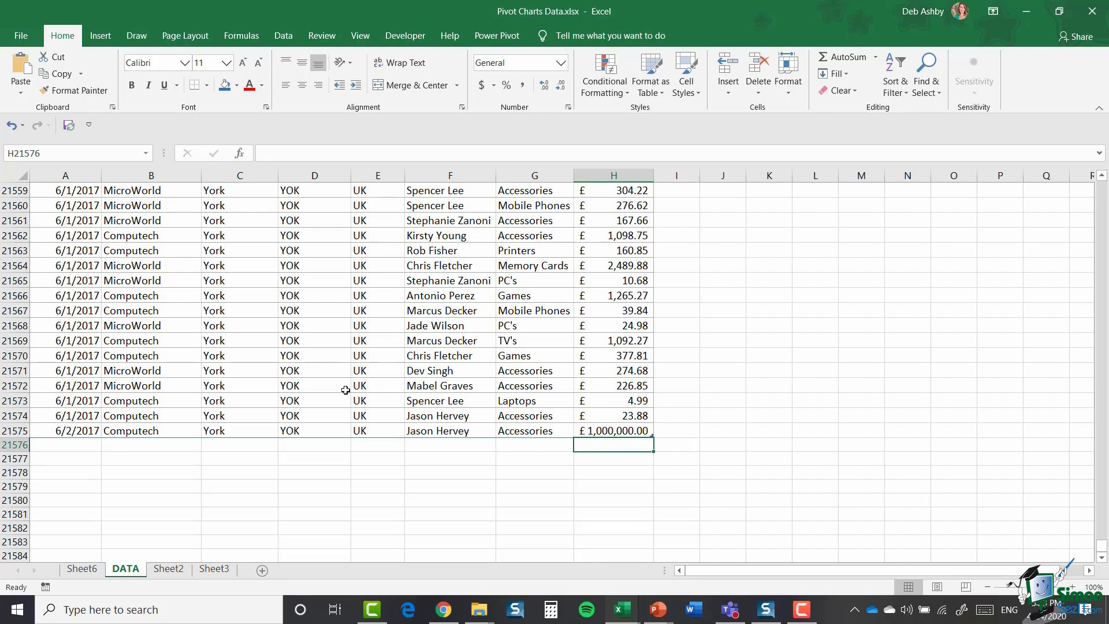
Refresh All for the Sales by Category chart on Sheet6, raising Accessories to 2206706.16.
click(91, 572)
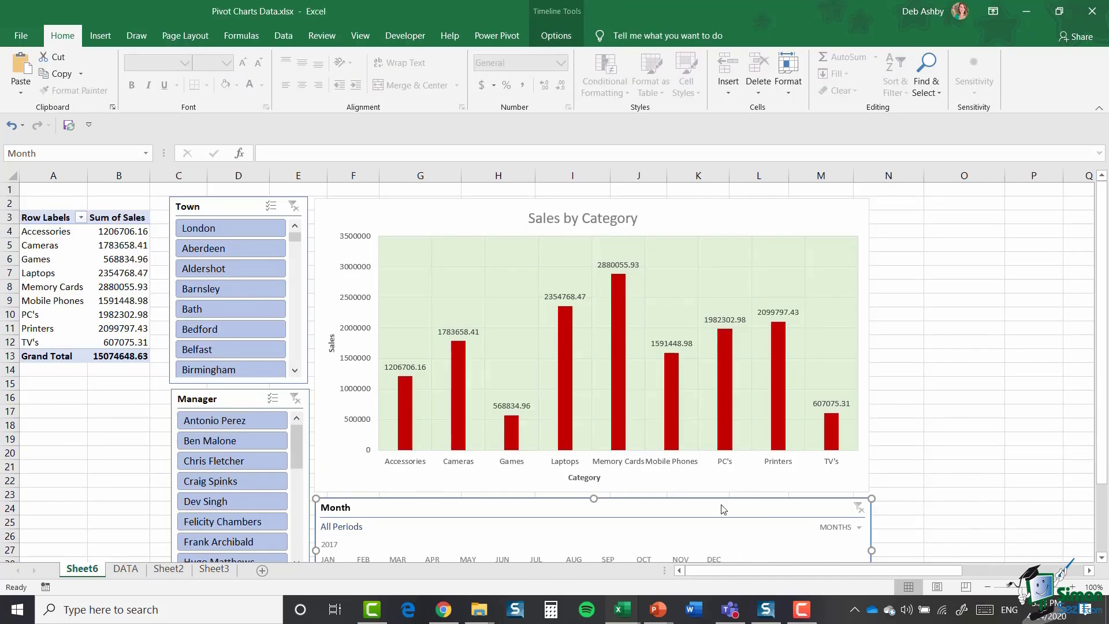
click(768, 210)
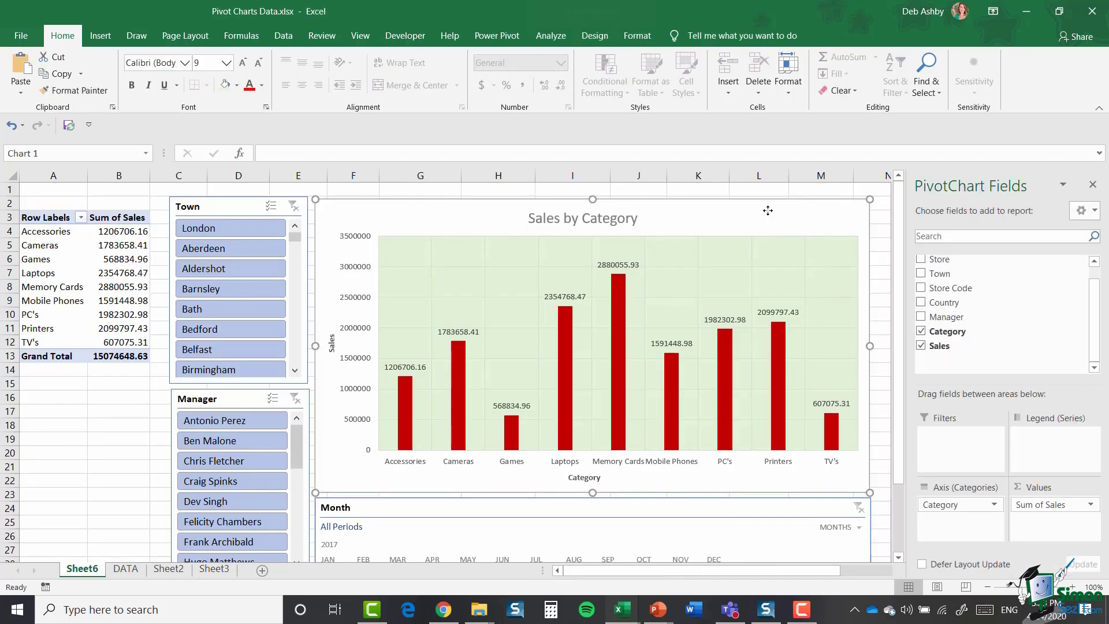
click(547, 36)
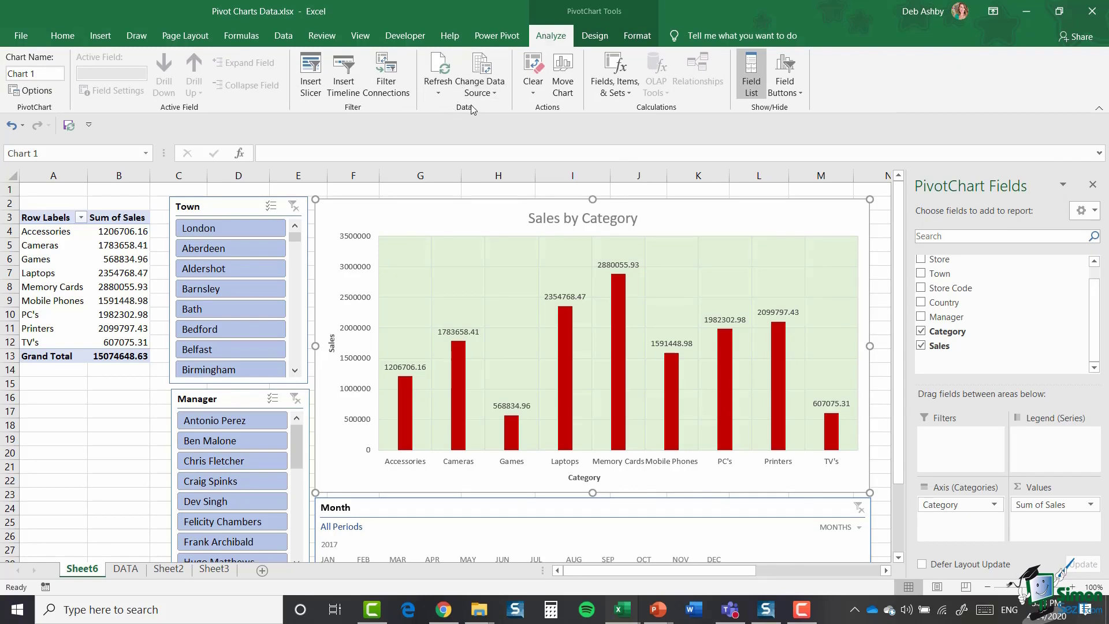
click(442, 92)
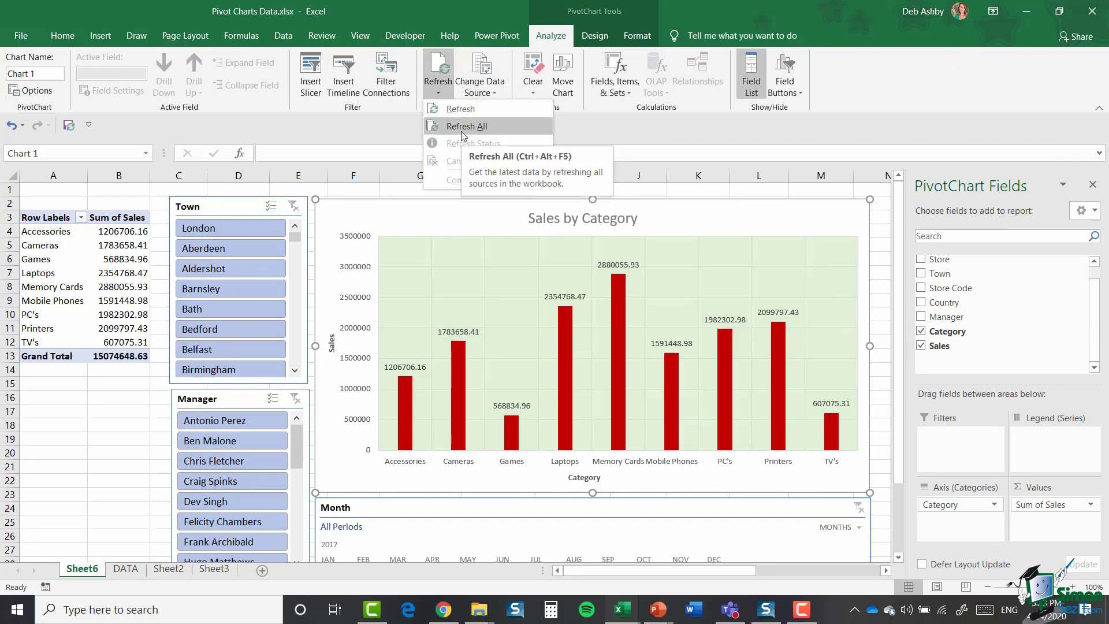
click(462, 110)
mouse_move(415, 346)
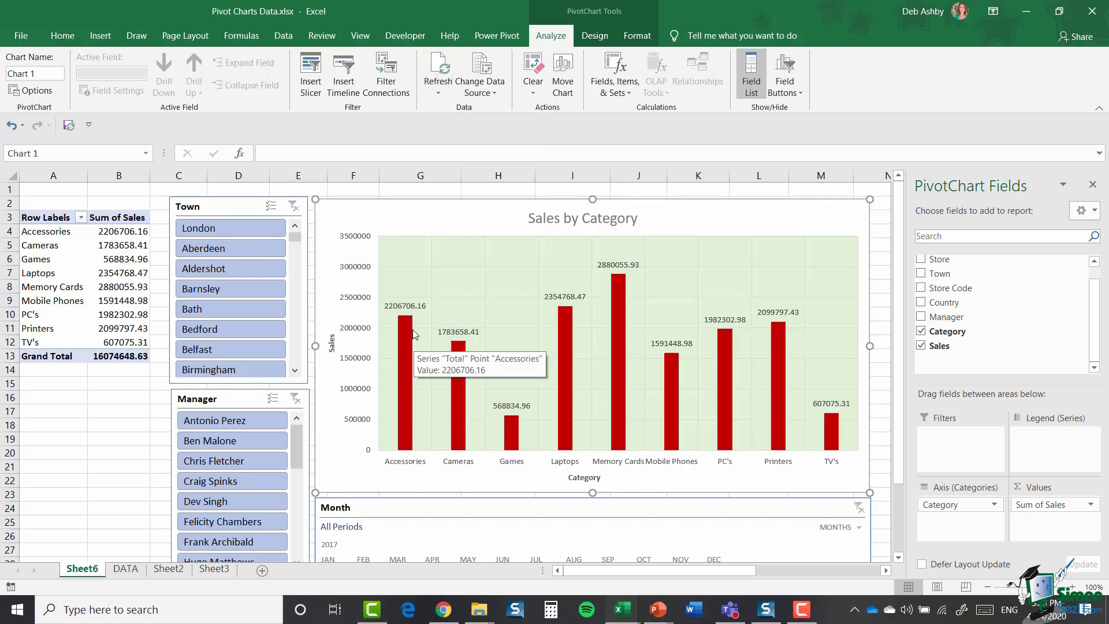